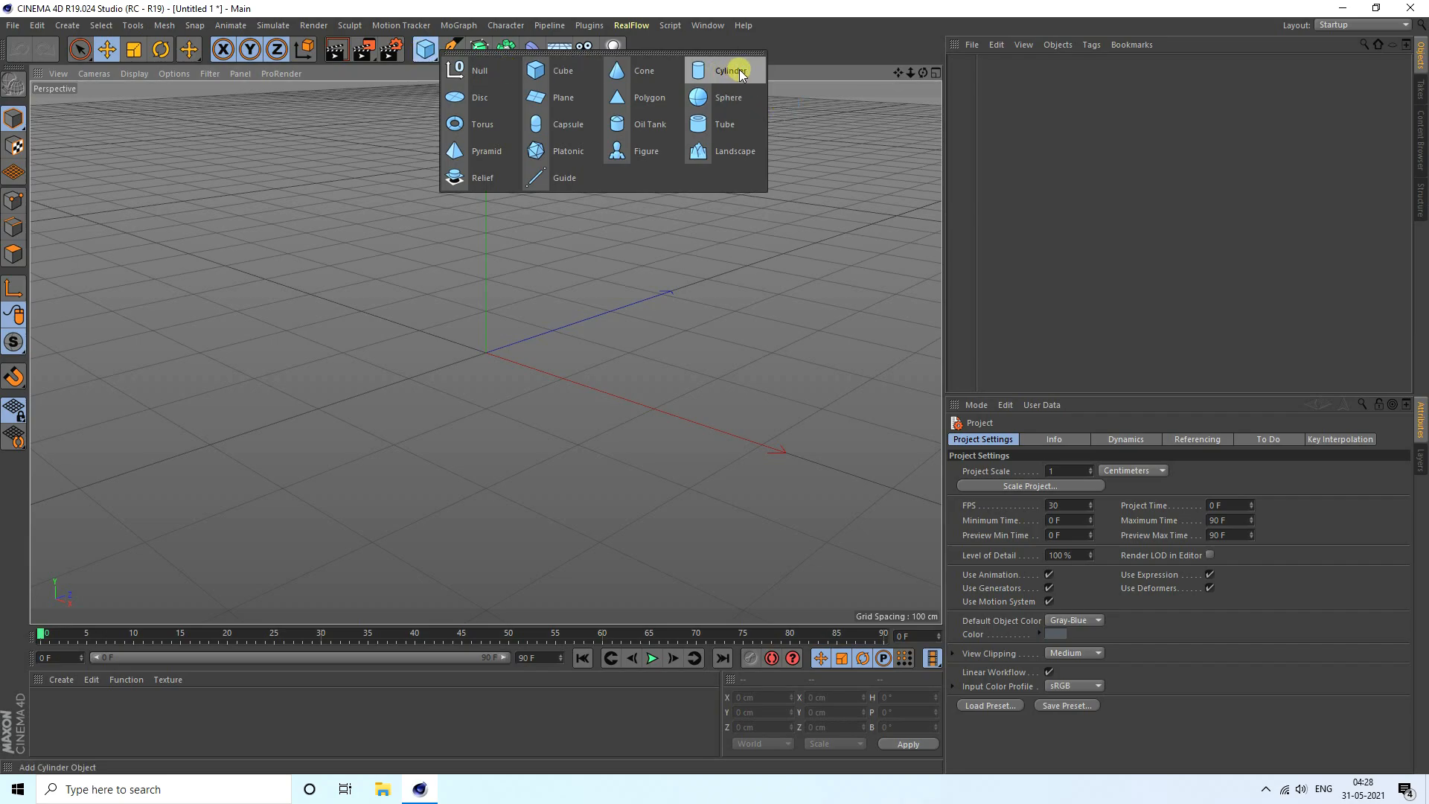
Add a cylinder with a radius of 190 cm and a height of 10 cm
click(745, 73)
scroll(482, 319, up, 2)
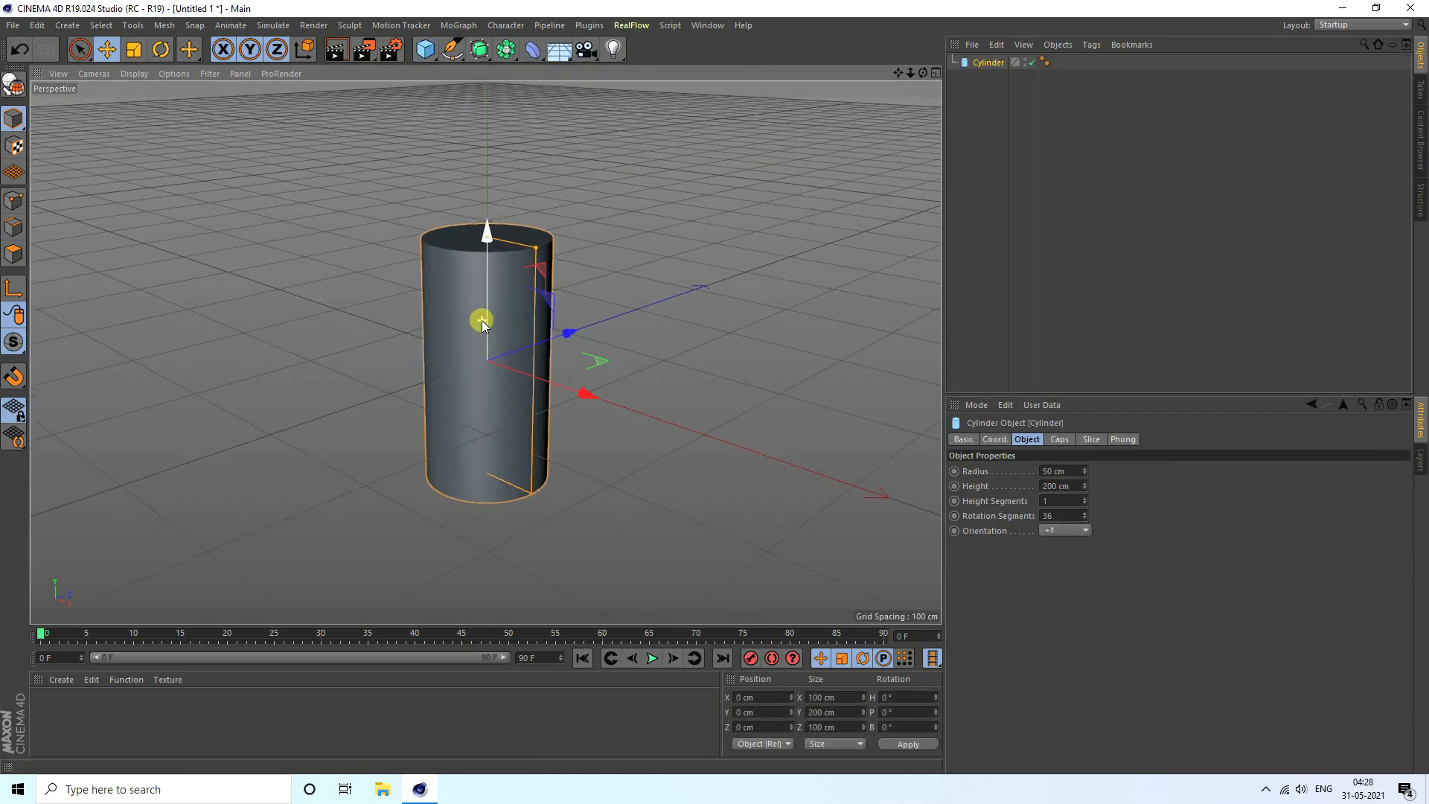
double_click(1063, 469)
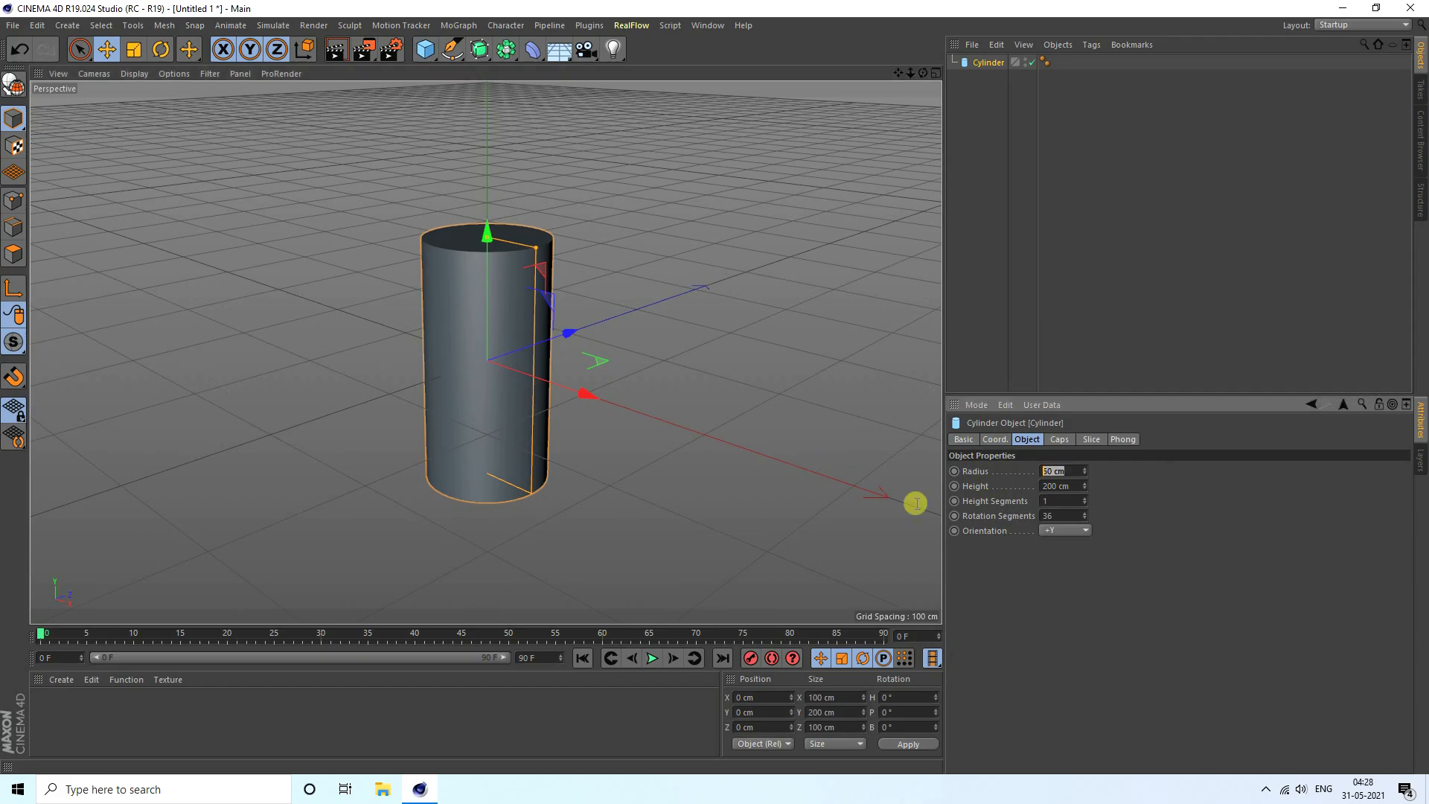
text(190)
key(Return)
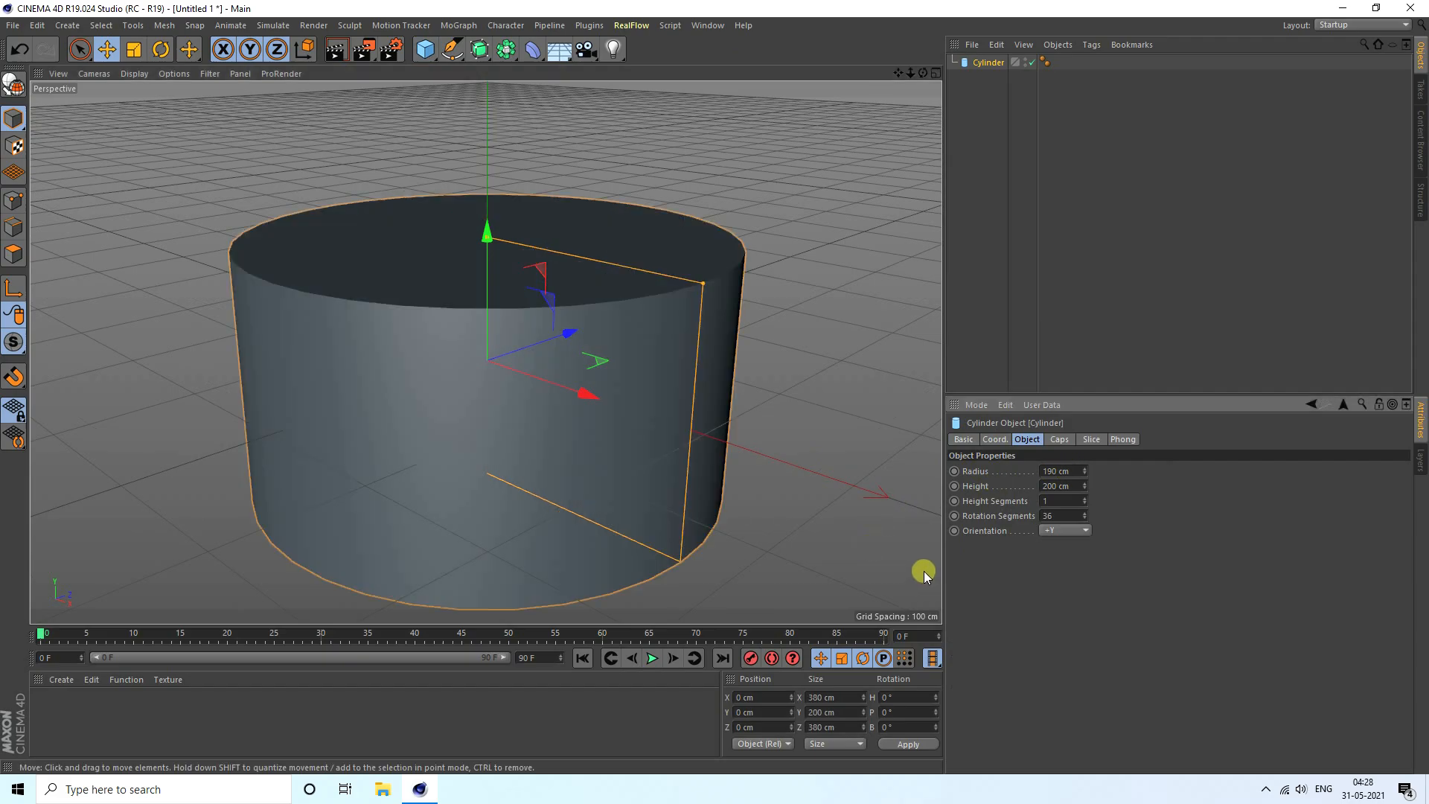
double_click(1072, 487)
text(10)
key(Return)
scroll(467, 387, up, 4)
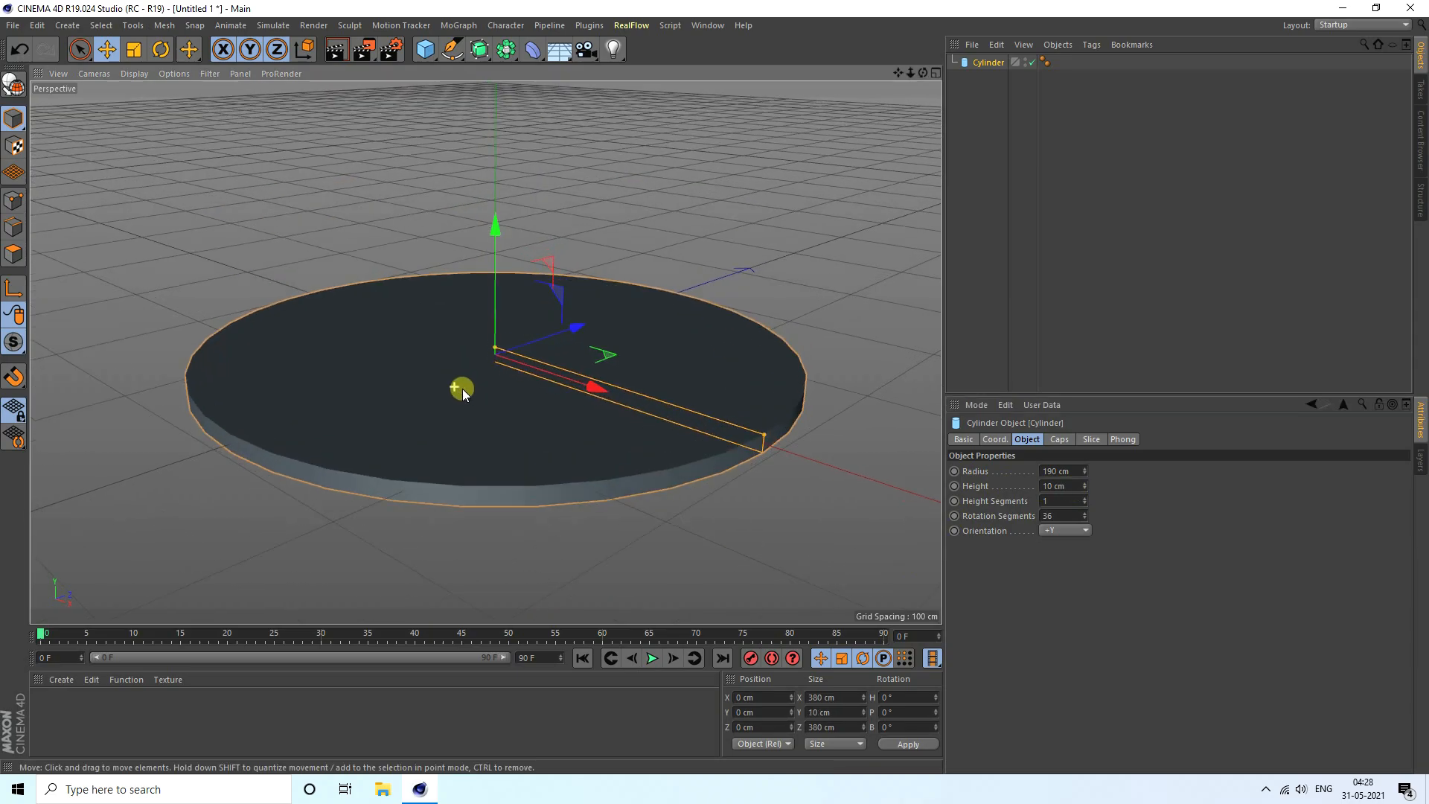
Display the viewport in Gouraud Shading (Lines) and set the cylinder's rotation segments to 50
click(142, 78)
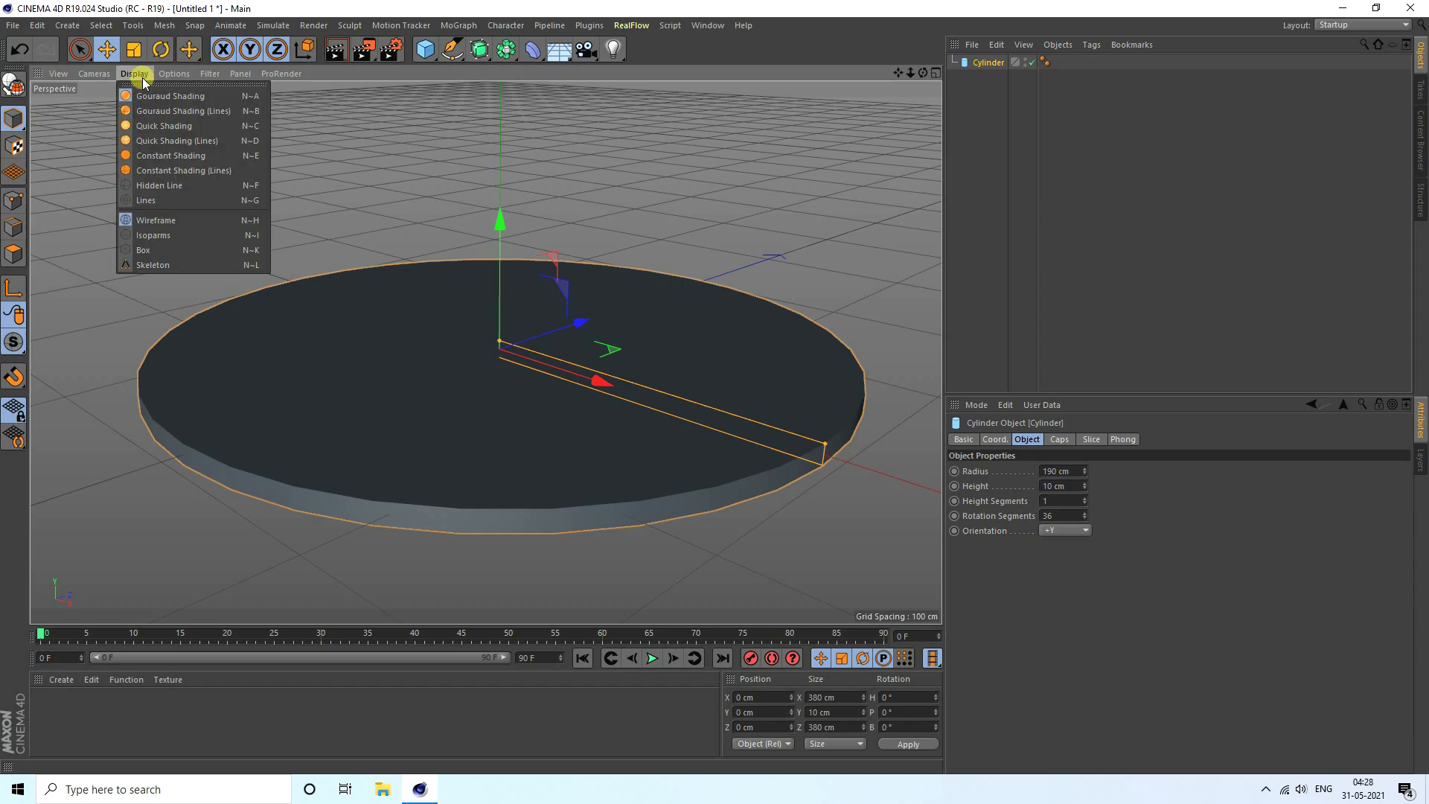
click(186, 111)
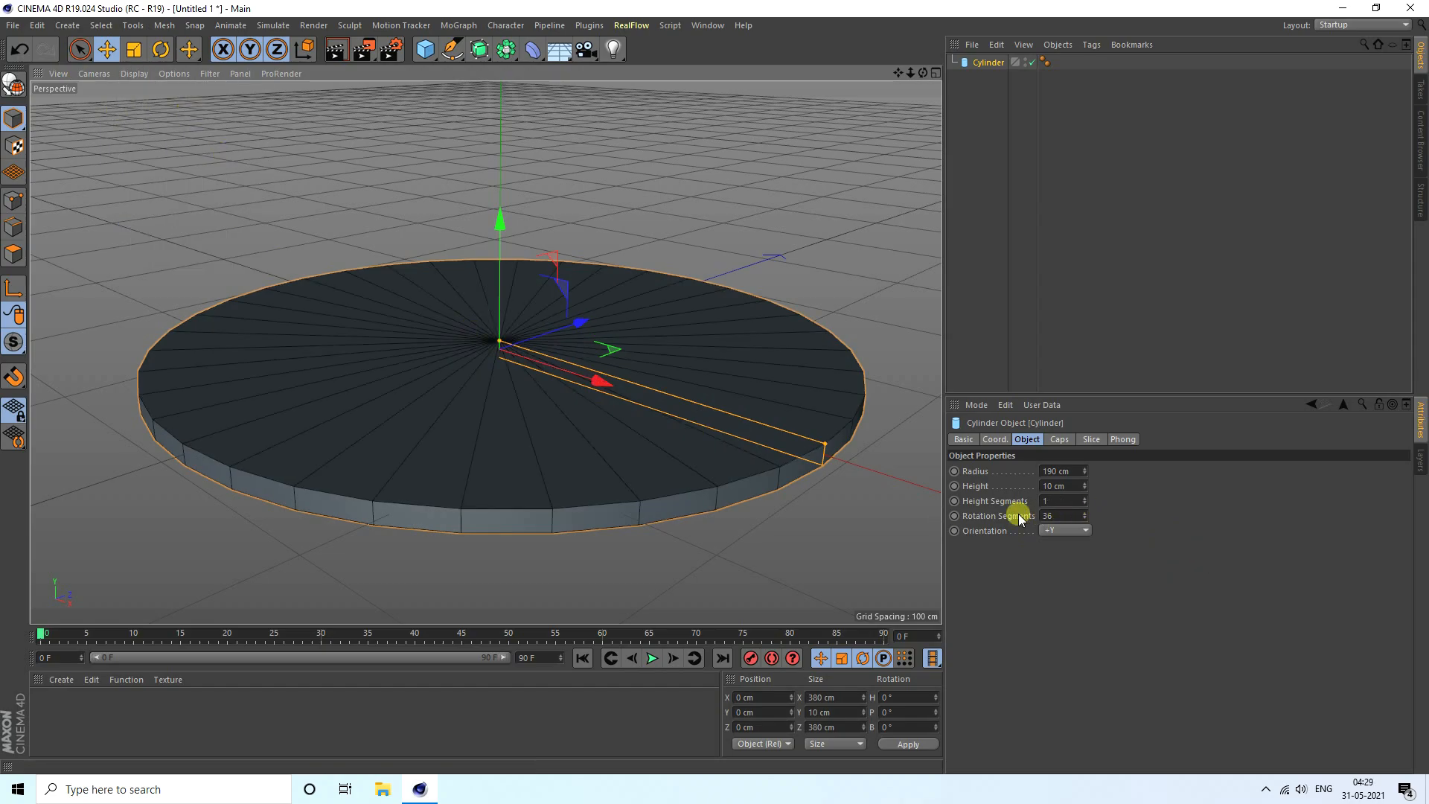
click(1083, 514)
text(50)
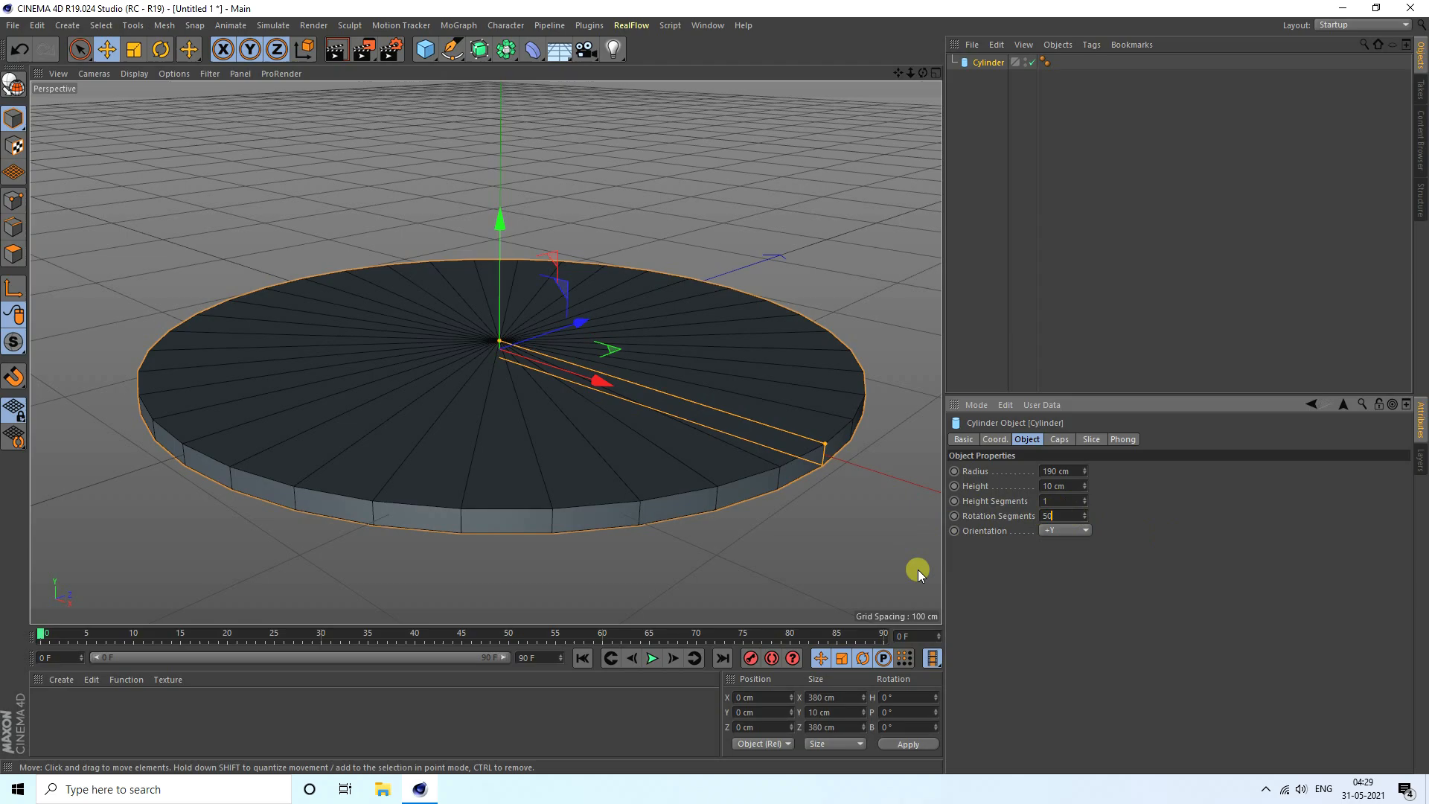
key(Return)
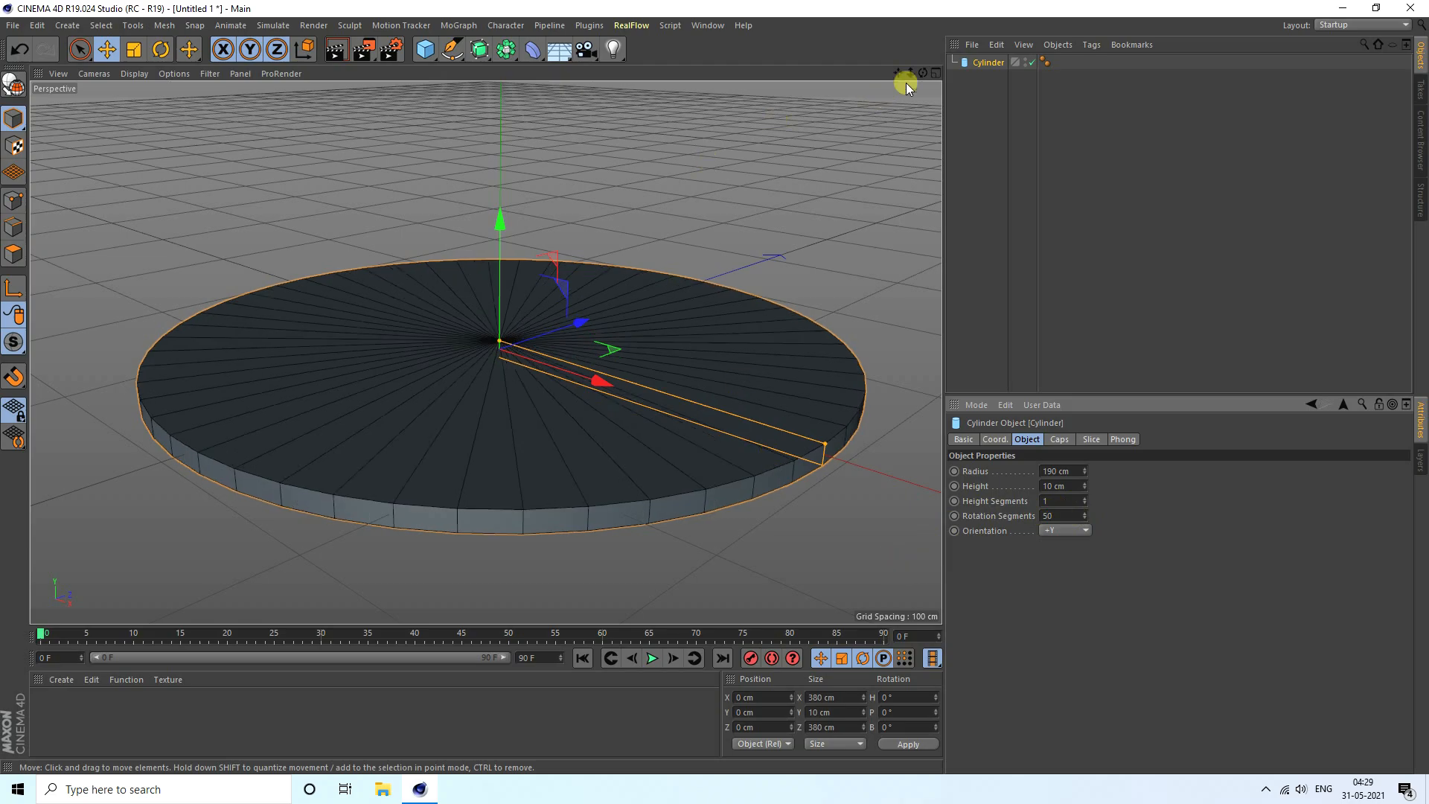
Add a Voronoi Fracture object and make the cylinder its child
drag(923, 73, 714, 387)
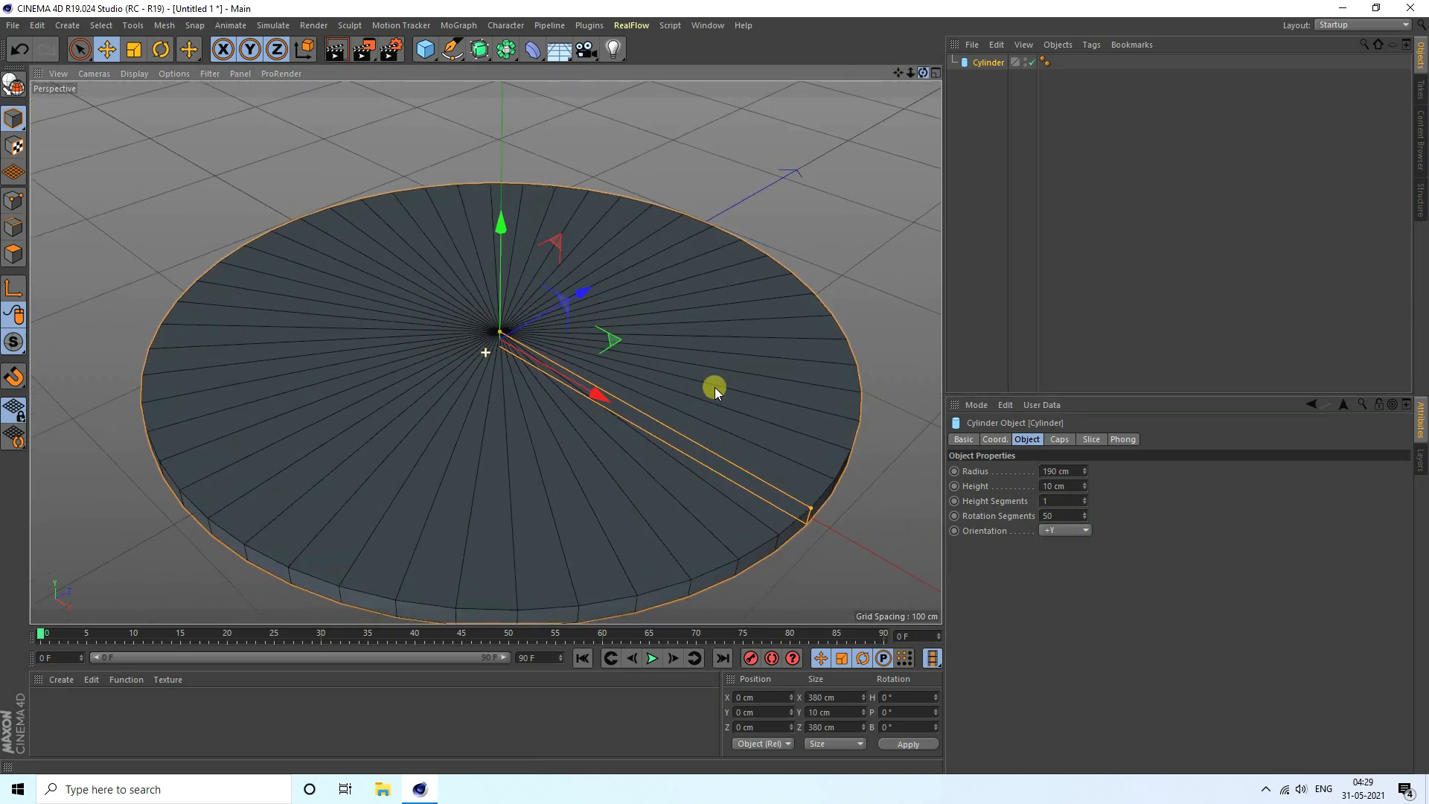
click(458, 25)
click(521, 235)
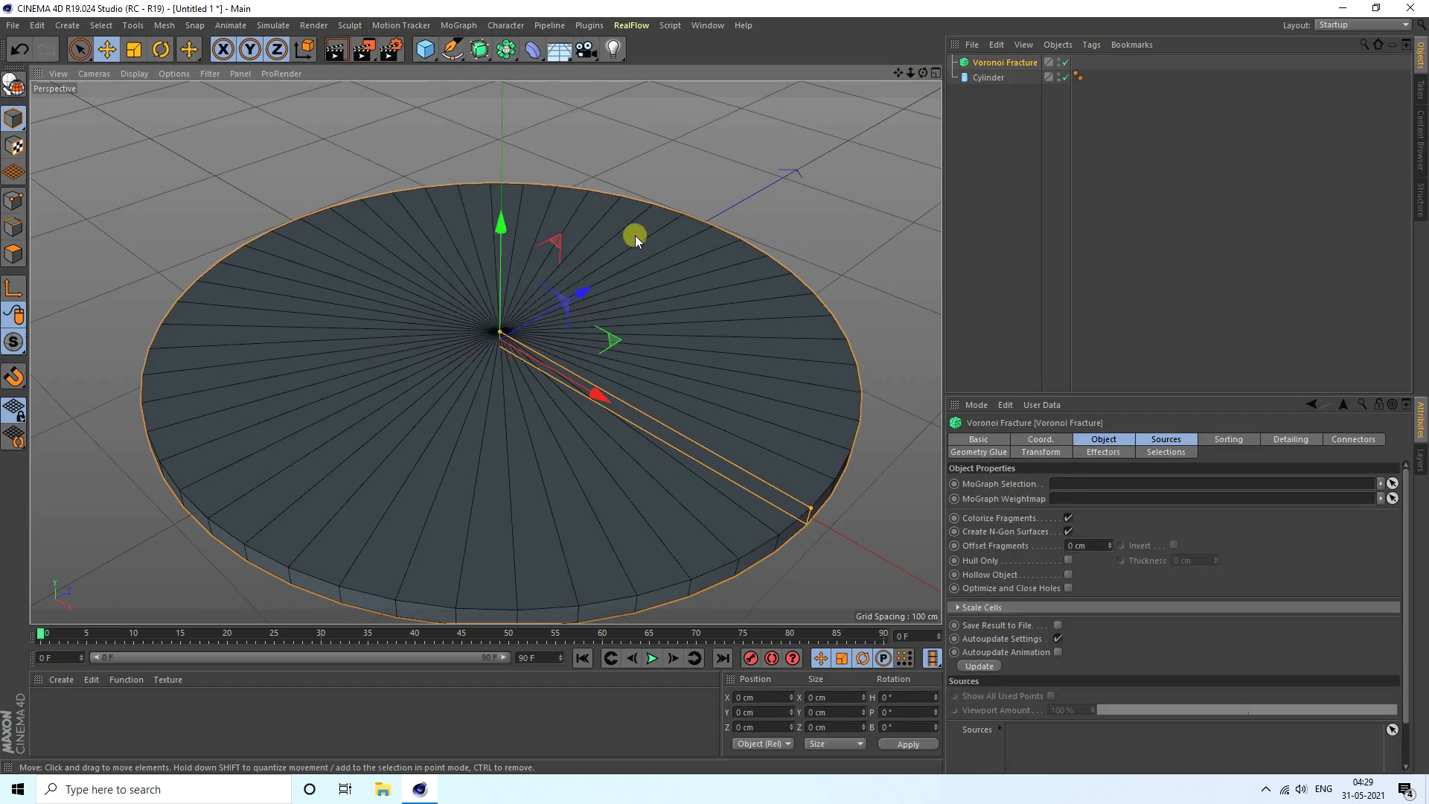
click(990, 77)
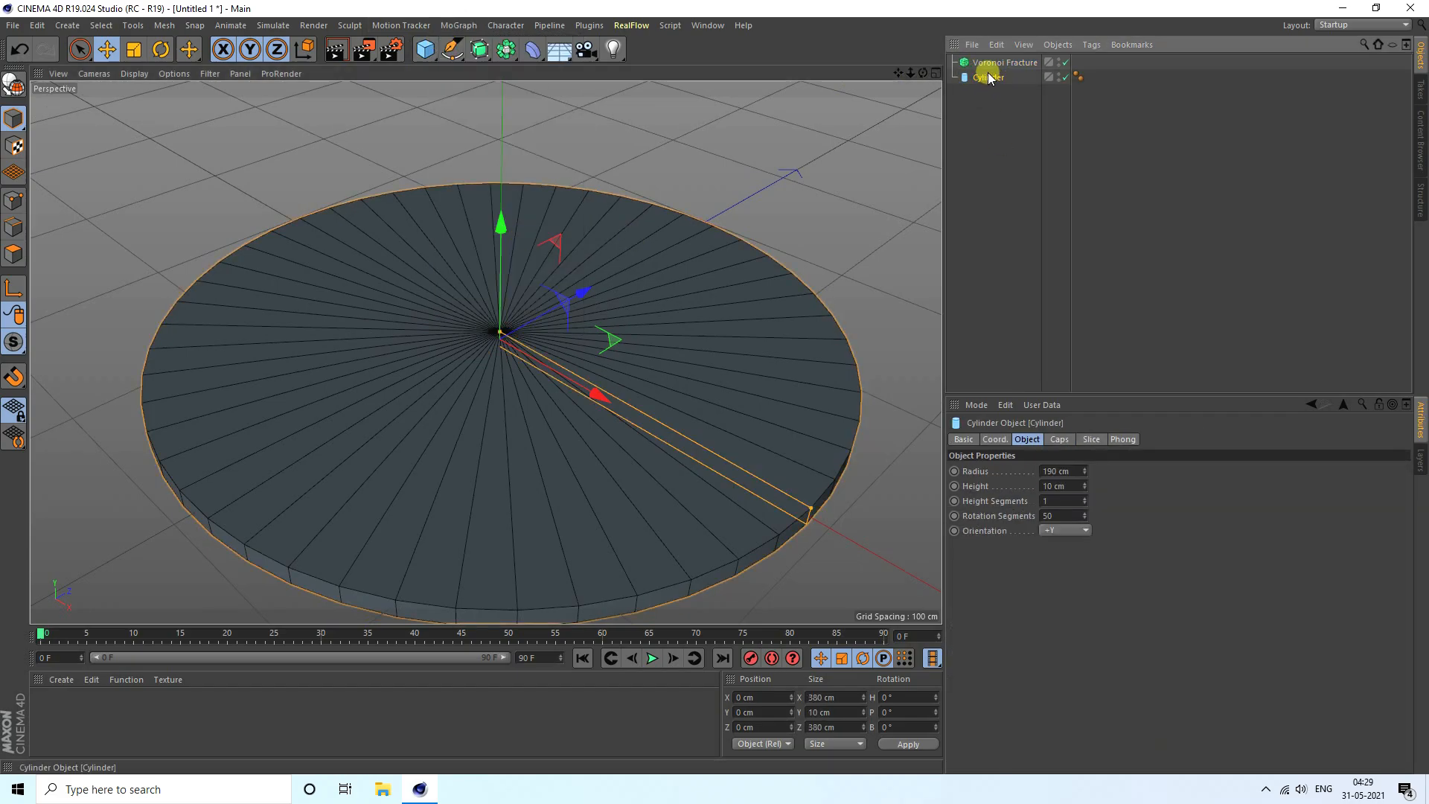
drag(986, 67, 987, 64)
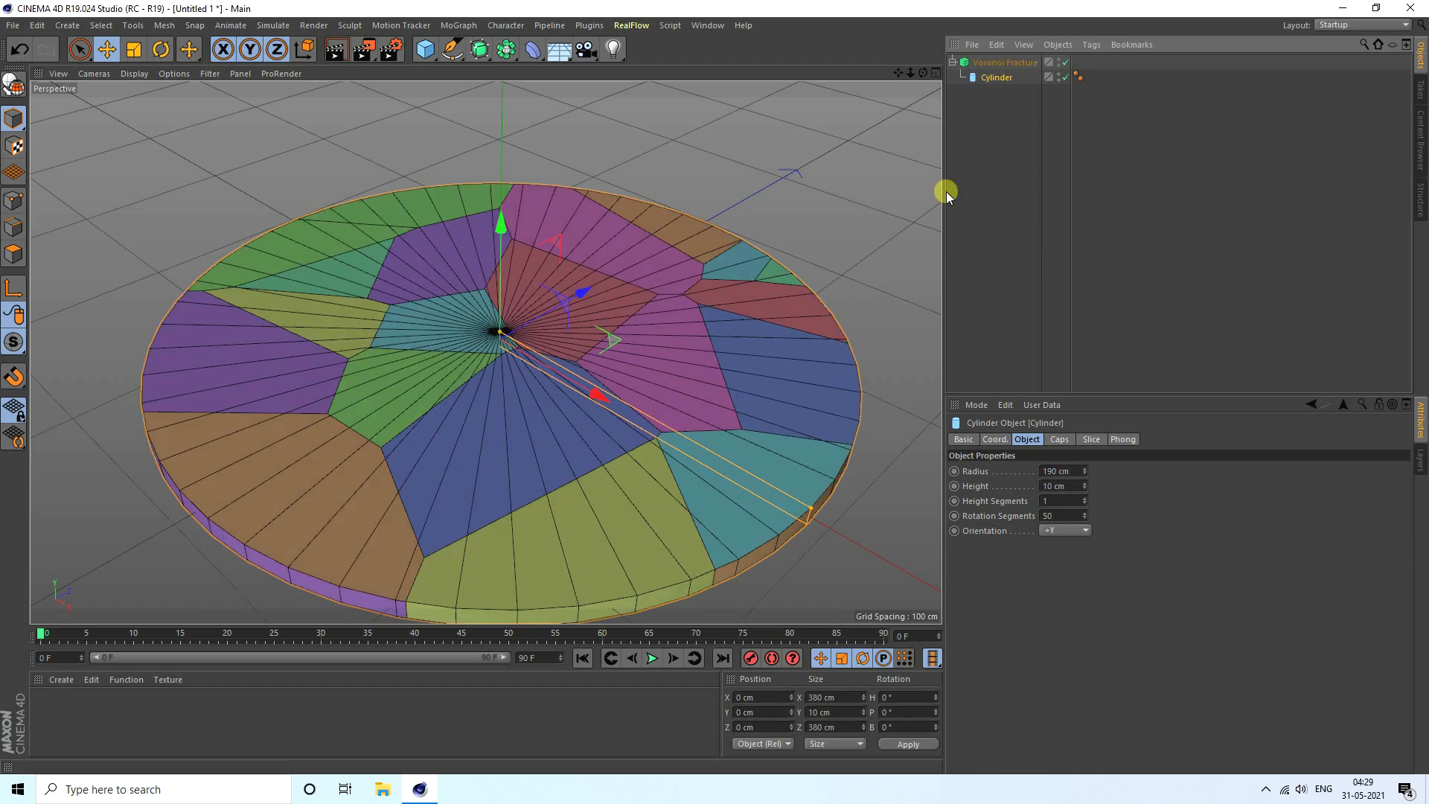
Enable Optimize and Close Holes and disable Colorize Fragments on the Voronoi Fracture
click(990, 63)
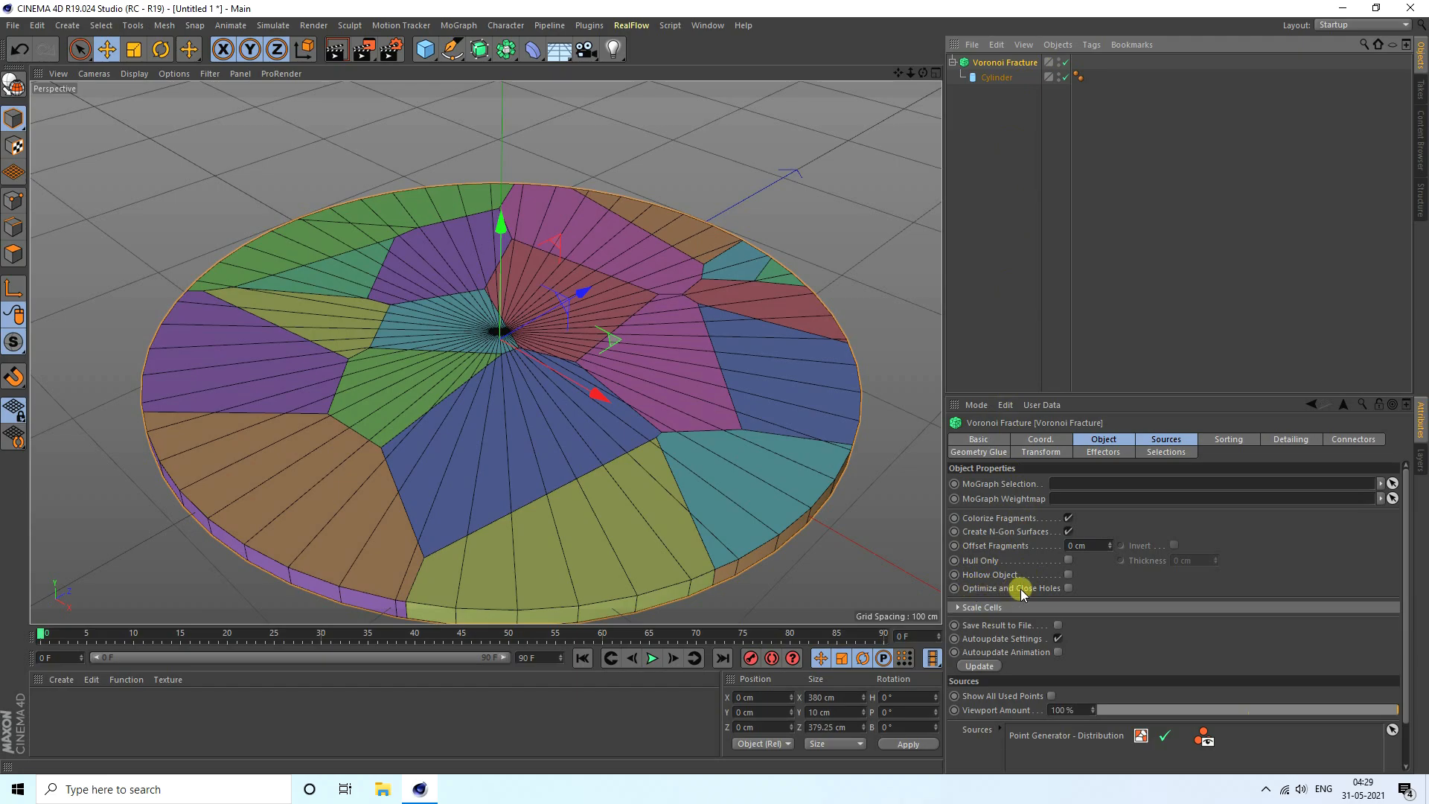
click(1069, 588)
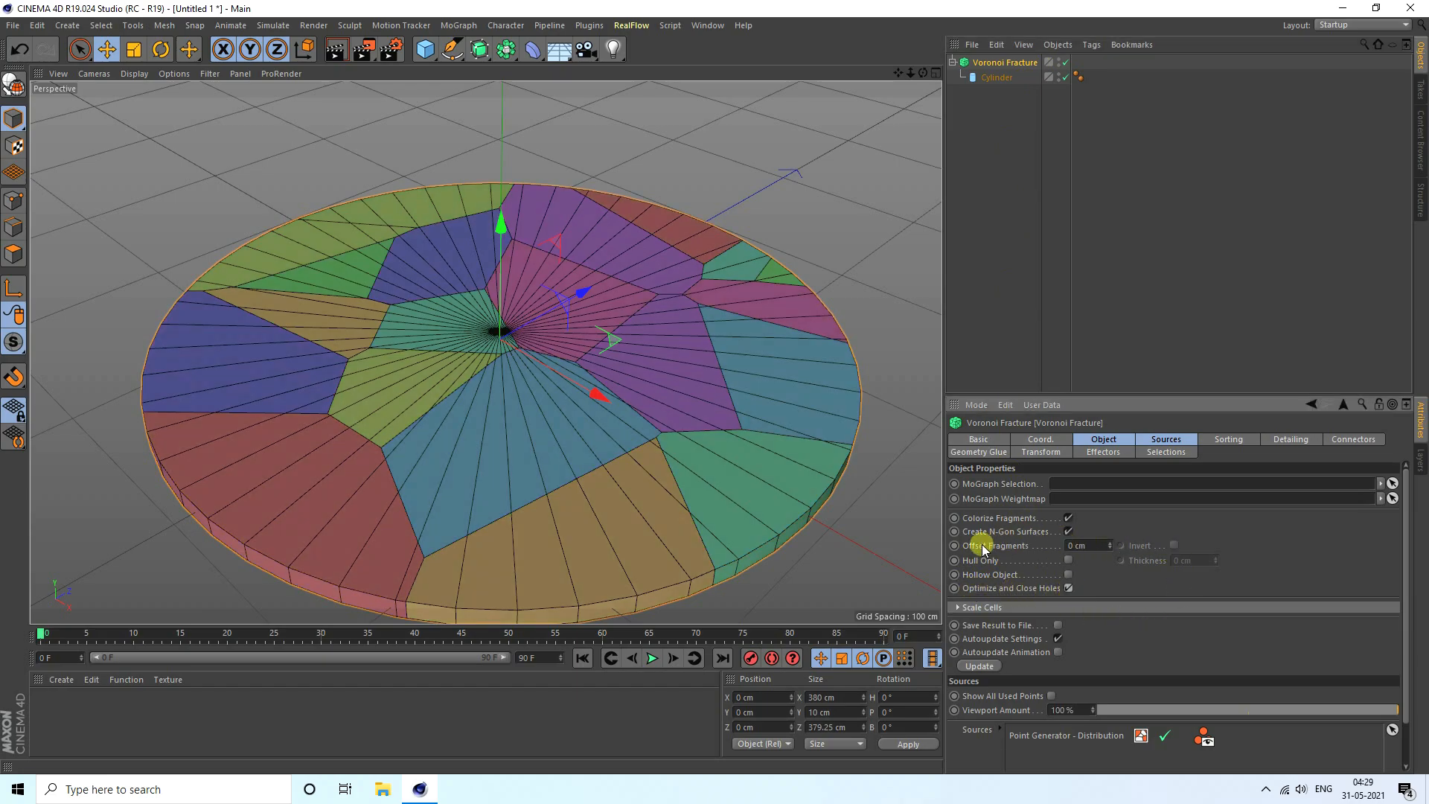
click(1068, 518)
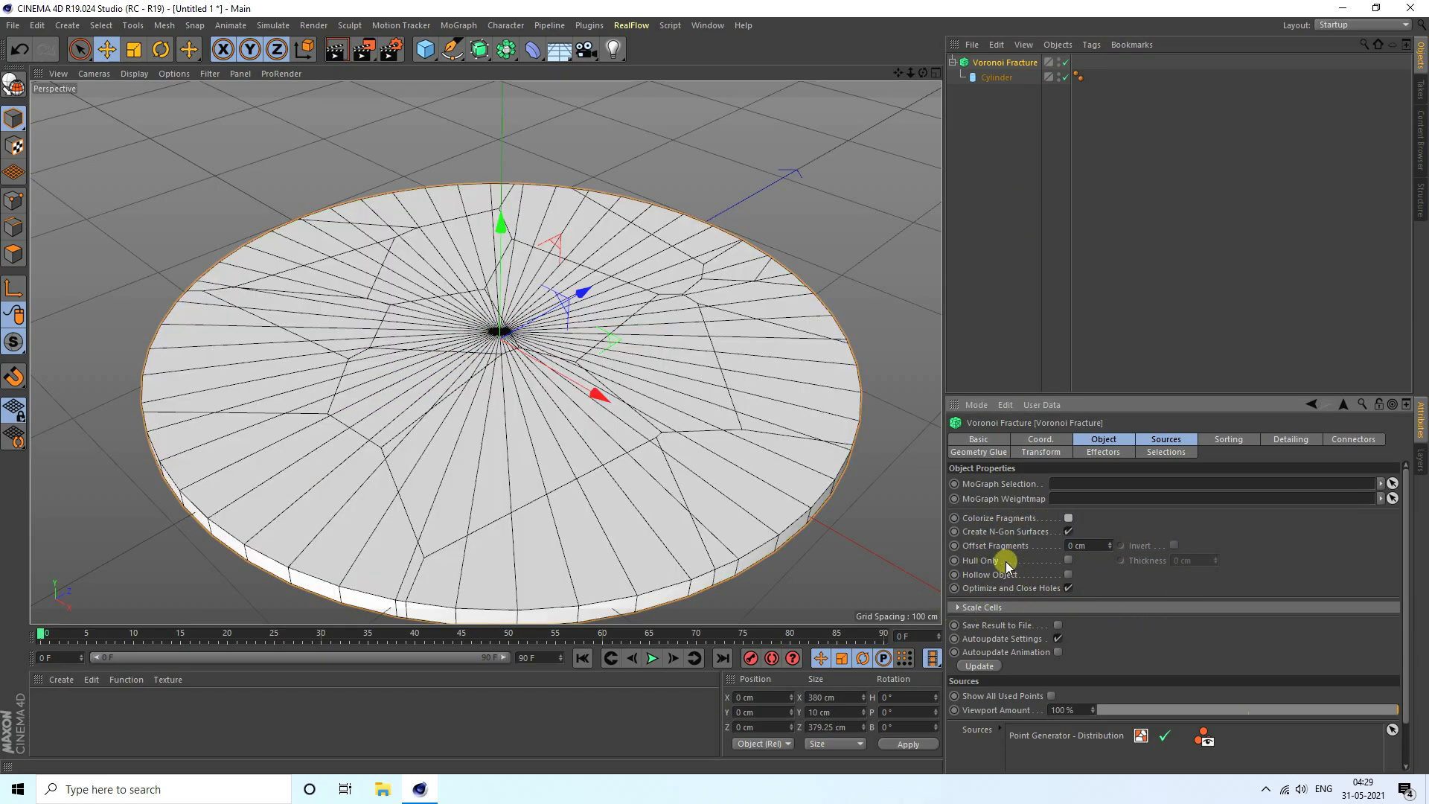
Set the Voronoi Fracture's Offset Fragments to 1 cm and inspect the gaps between the pieces
click(1102, 546)
text(1)
key(Return)
scroll(615, 396, up, 4)
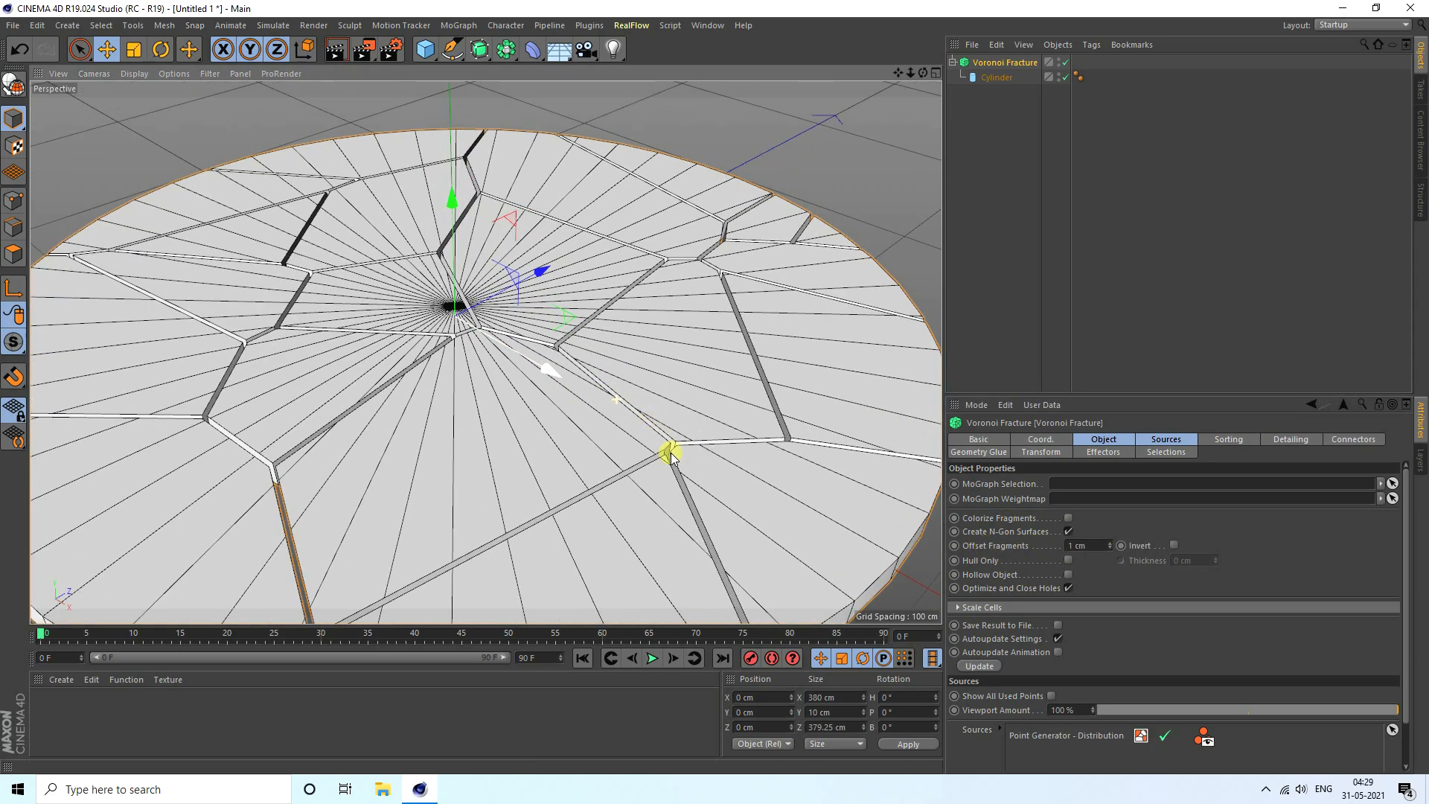
scroll(670, 454, up, 6)
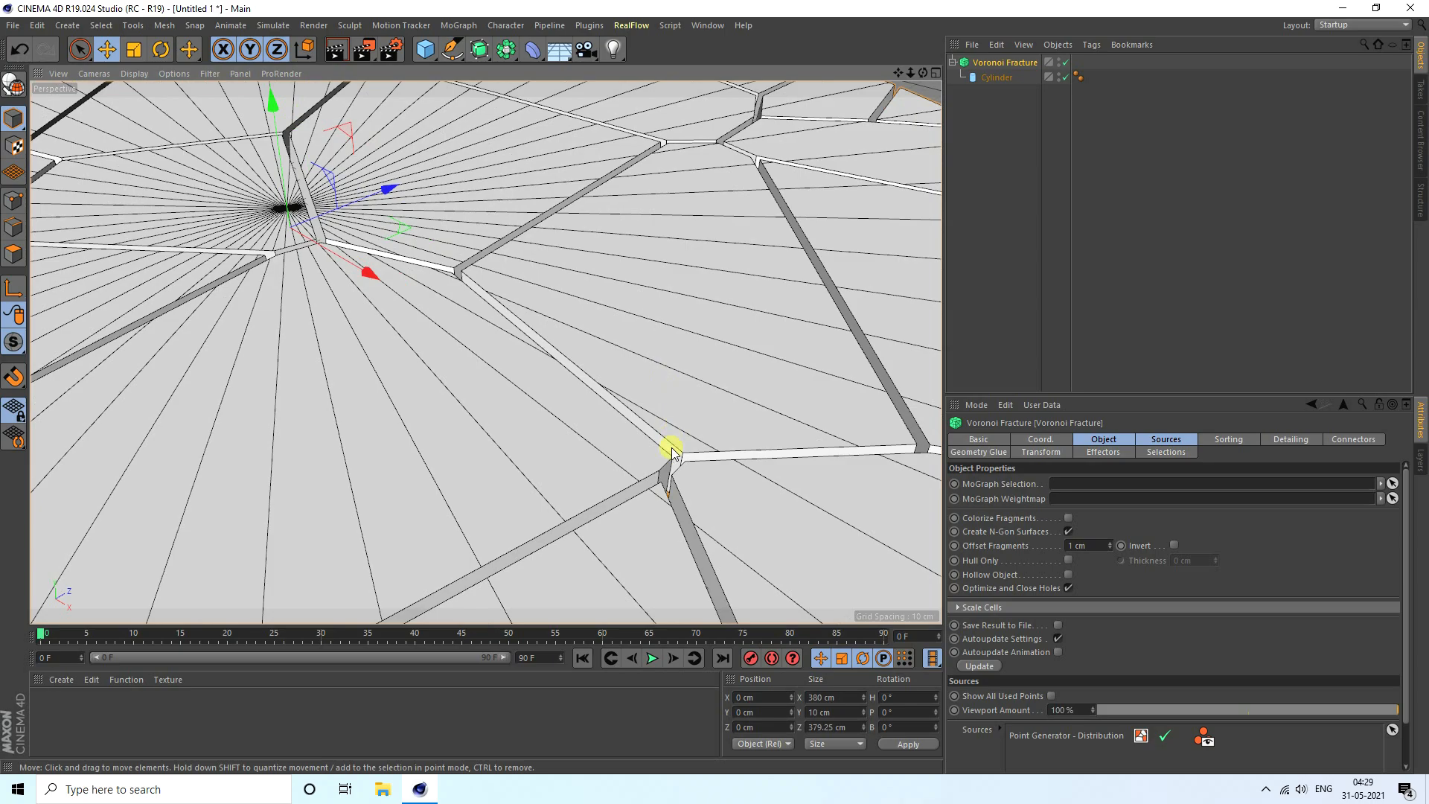
scroll(672, 452, down, 8)
scroll(539, 409, up, 2)
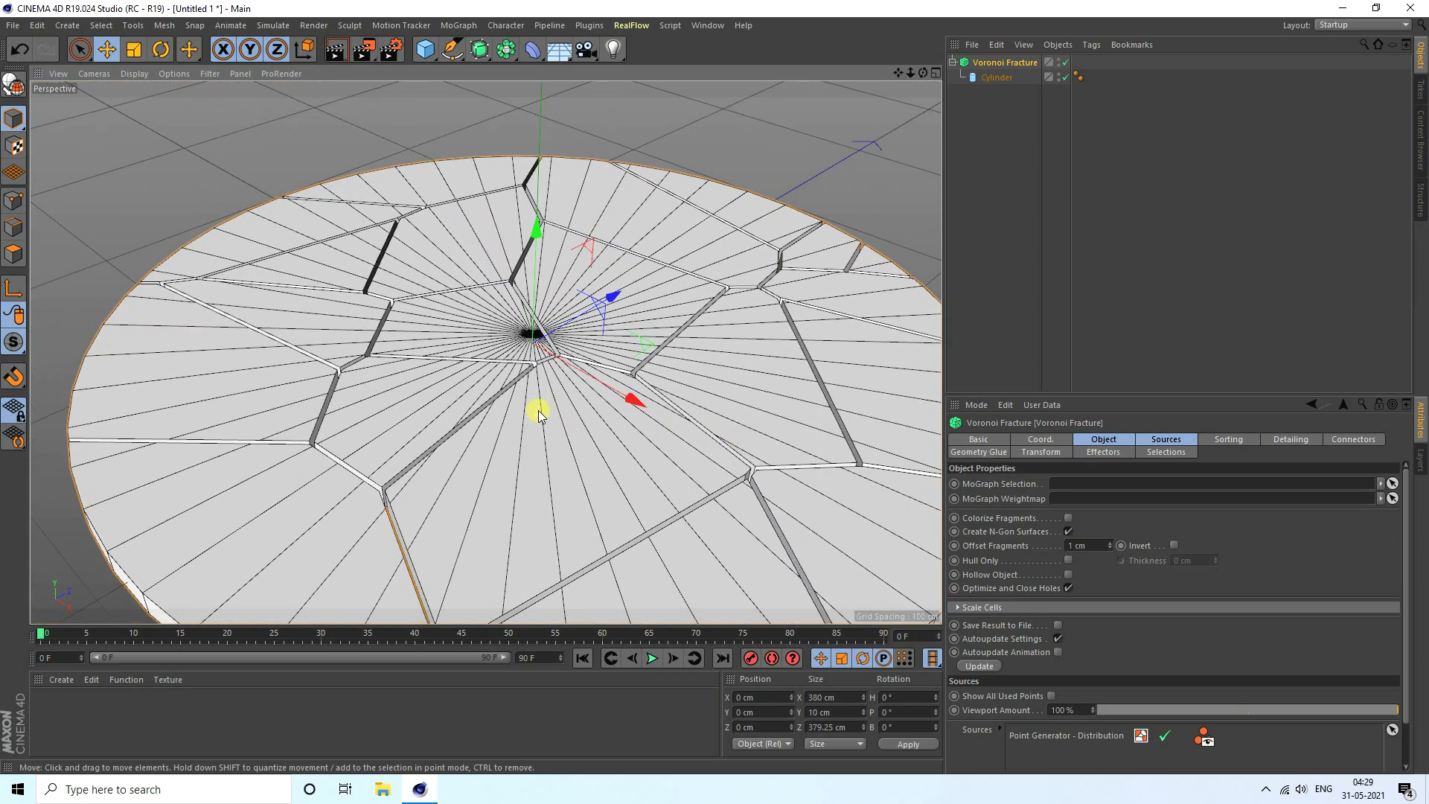
drag(923, 73, 630, 153)
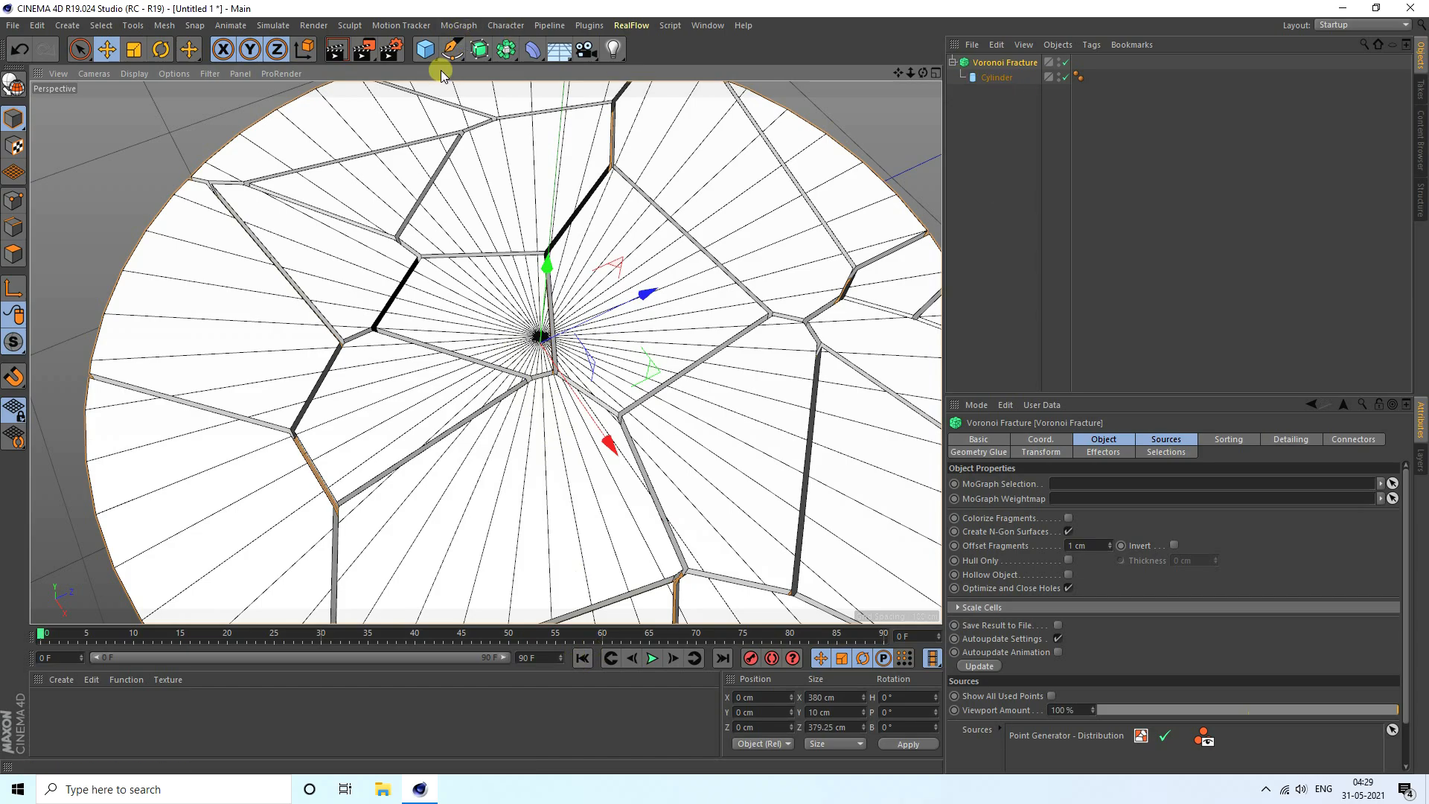
Add a MoSpline object and disable the cylinder inside the Voronoi Fracture
click(458, 24)
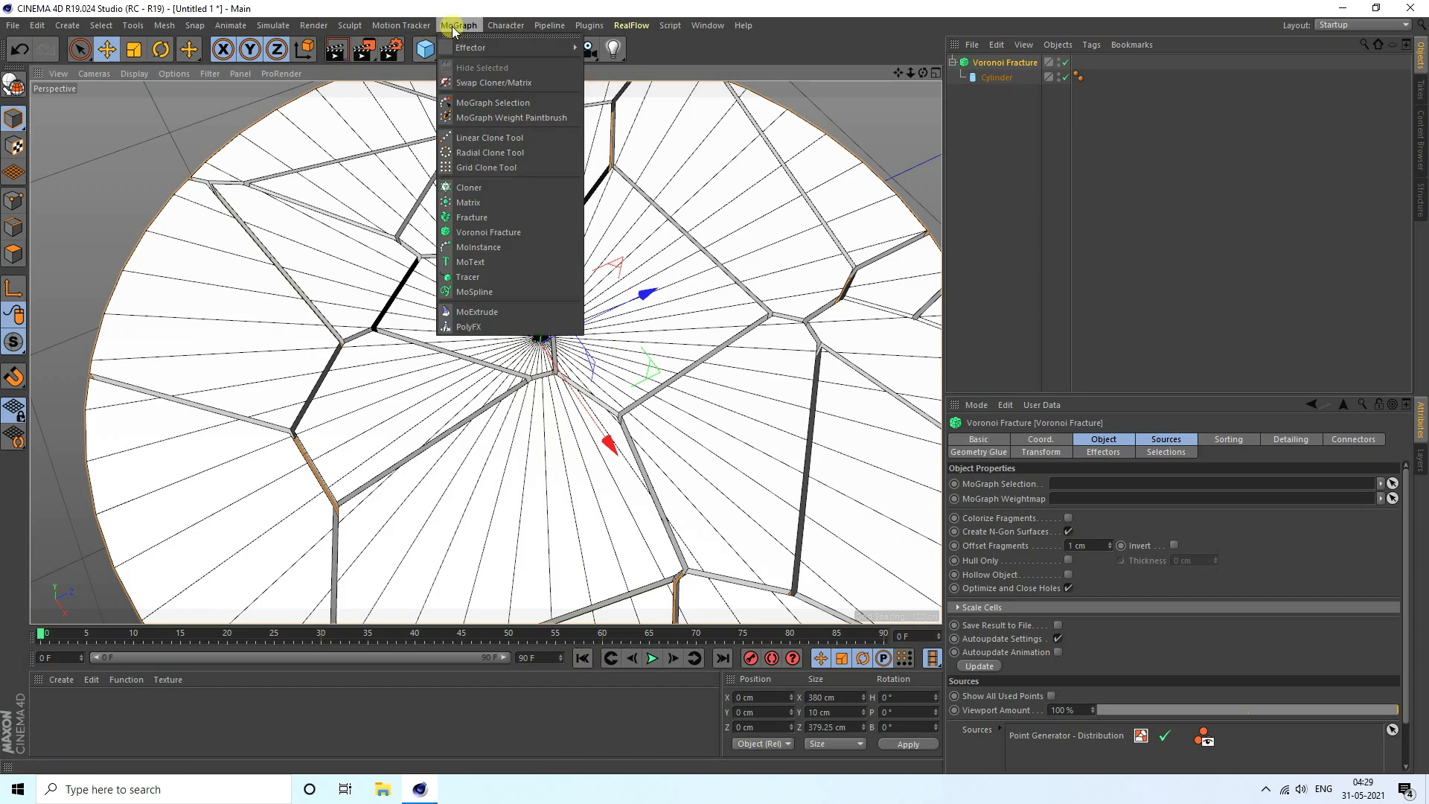
click(471, 292)
click(1065, 91)
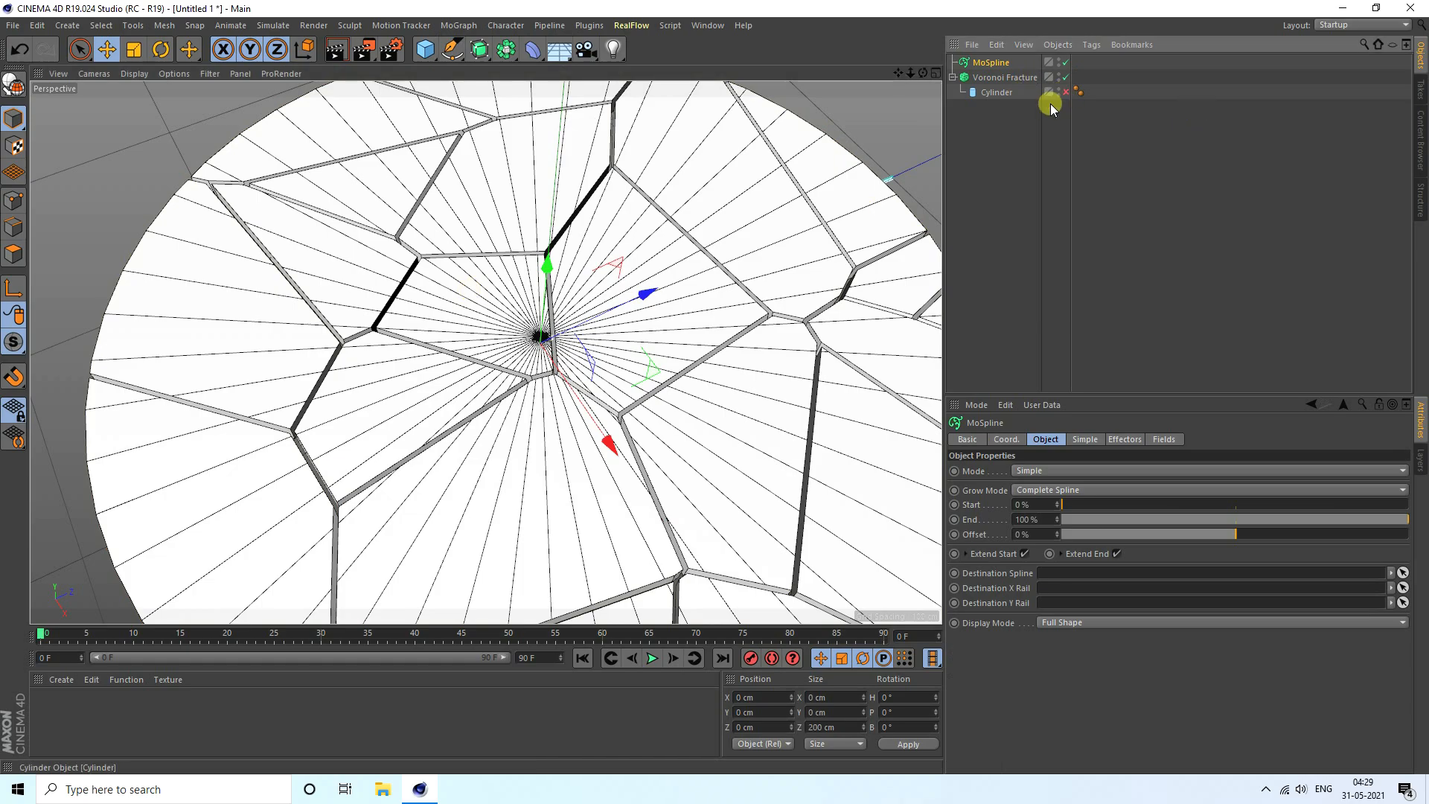
scroll(556, 253, down, 4)
scroll(588, 303, up, 3)
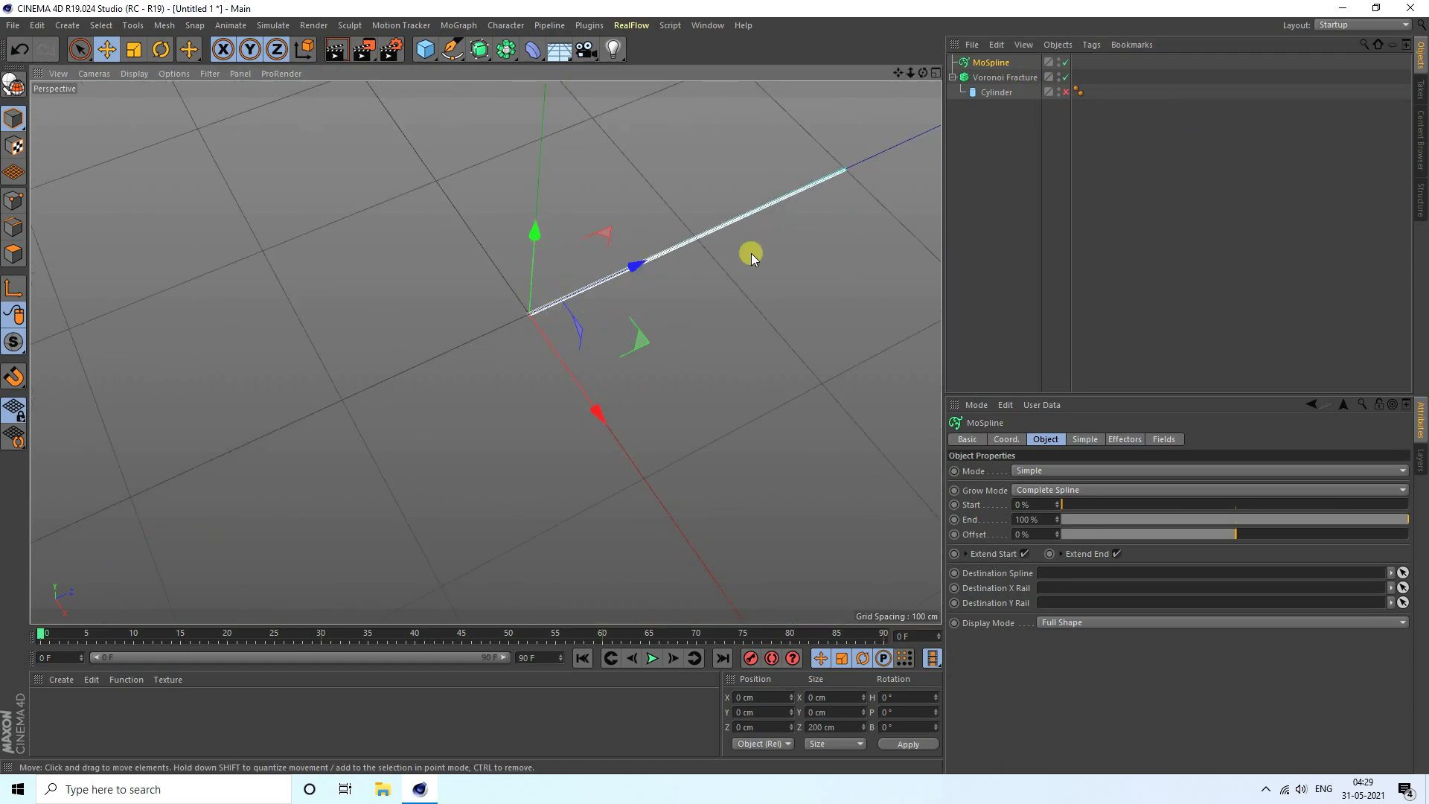
Set the MoSpline's display mode to Line and clear the object selection
click(1046, 623)
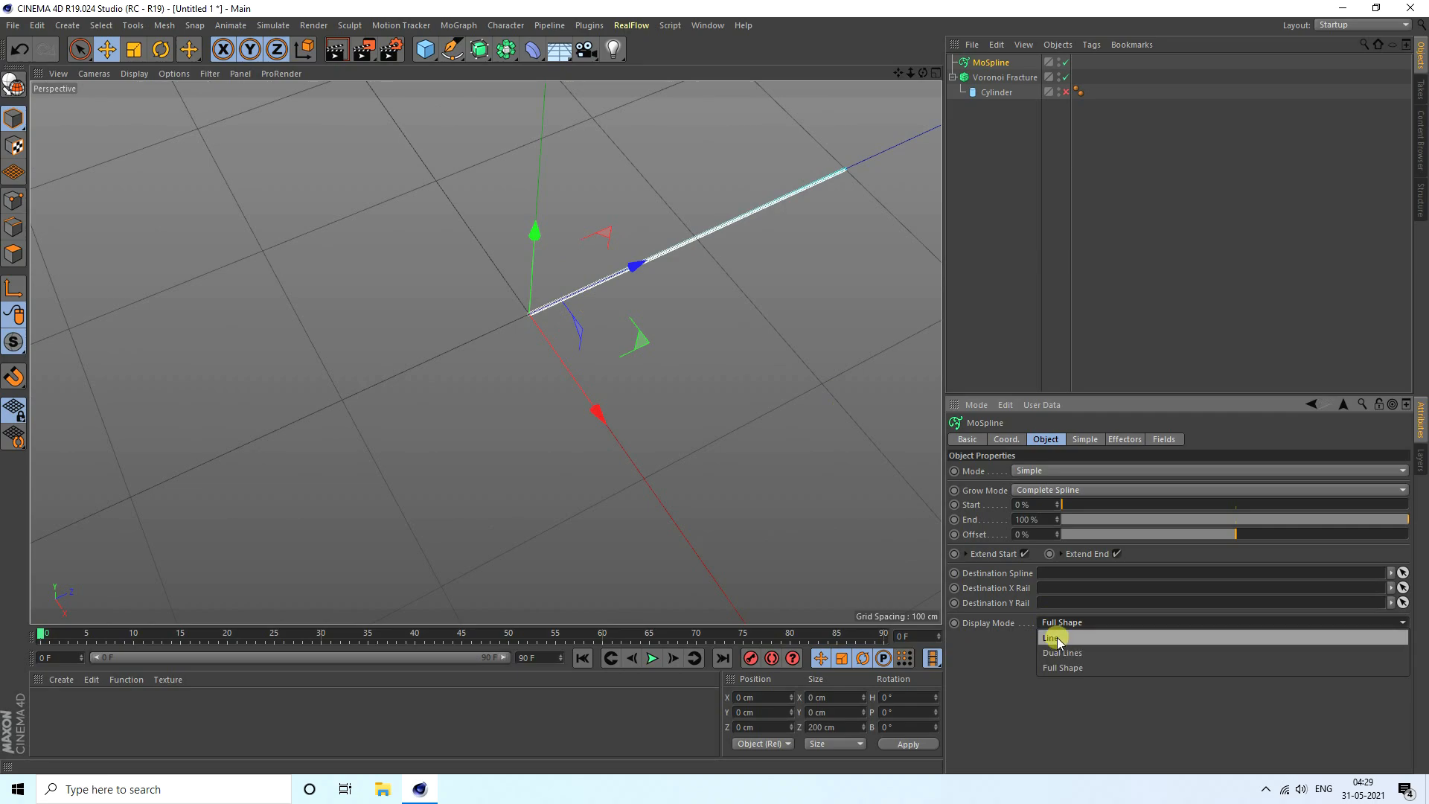
click(1057, 637)
scroll(572, 407, down, 3)
click(694, 210)
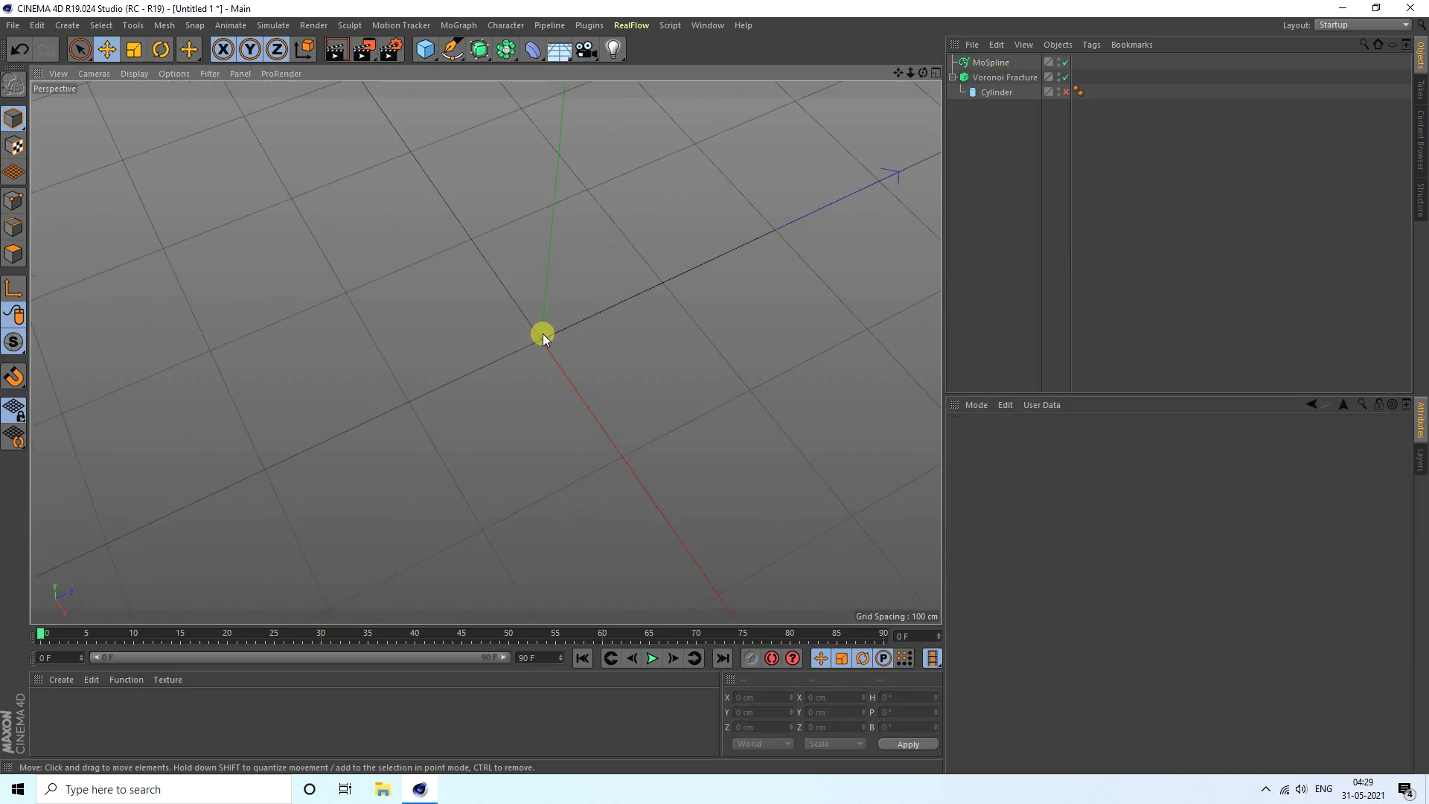
Add an Array object and make the MoSpline its child
click(503, 55)
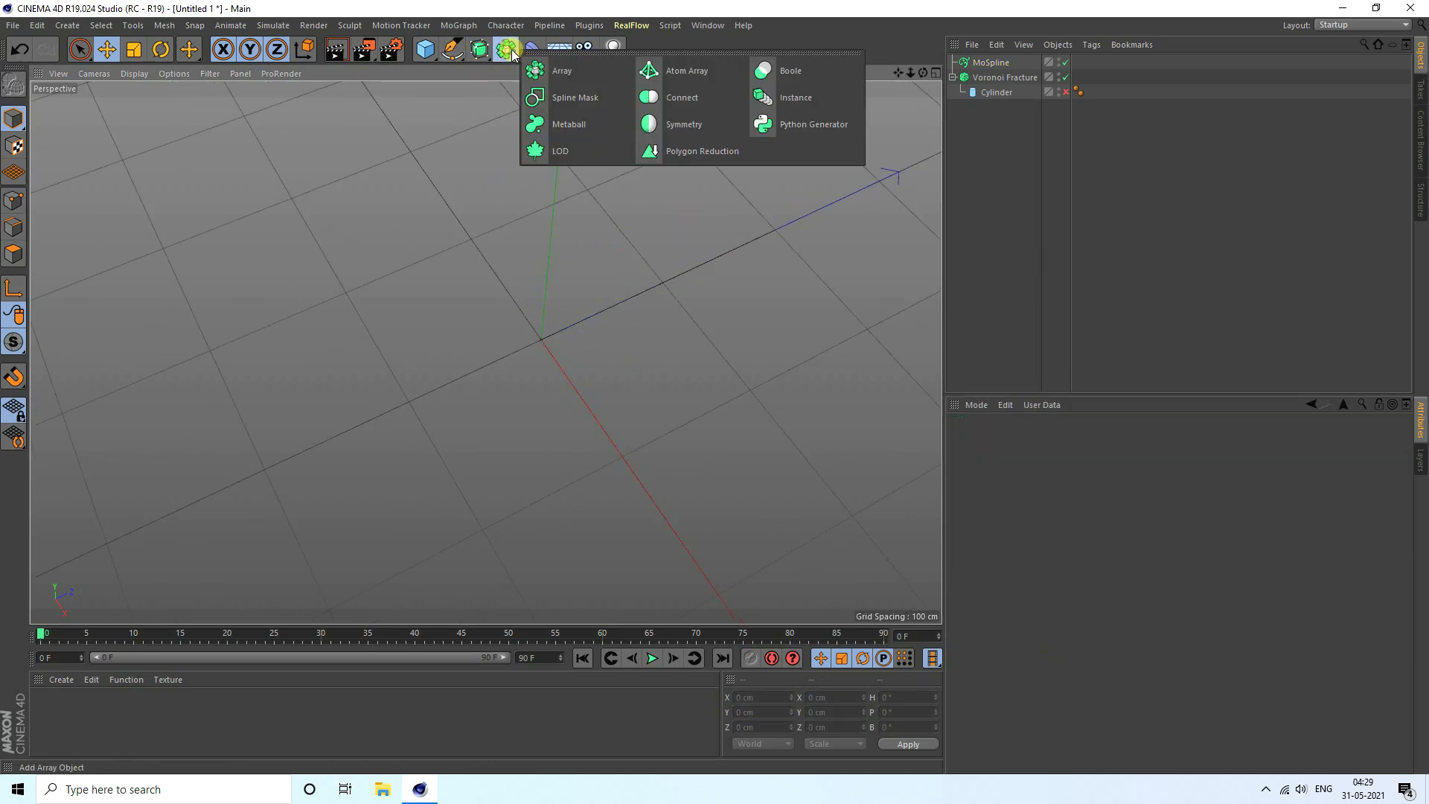
click(564, 73)
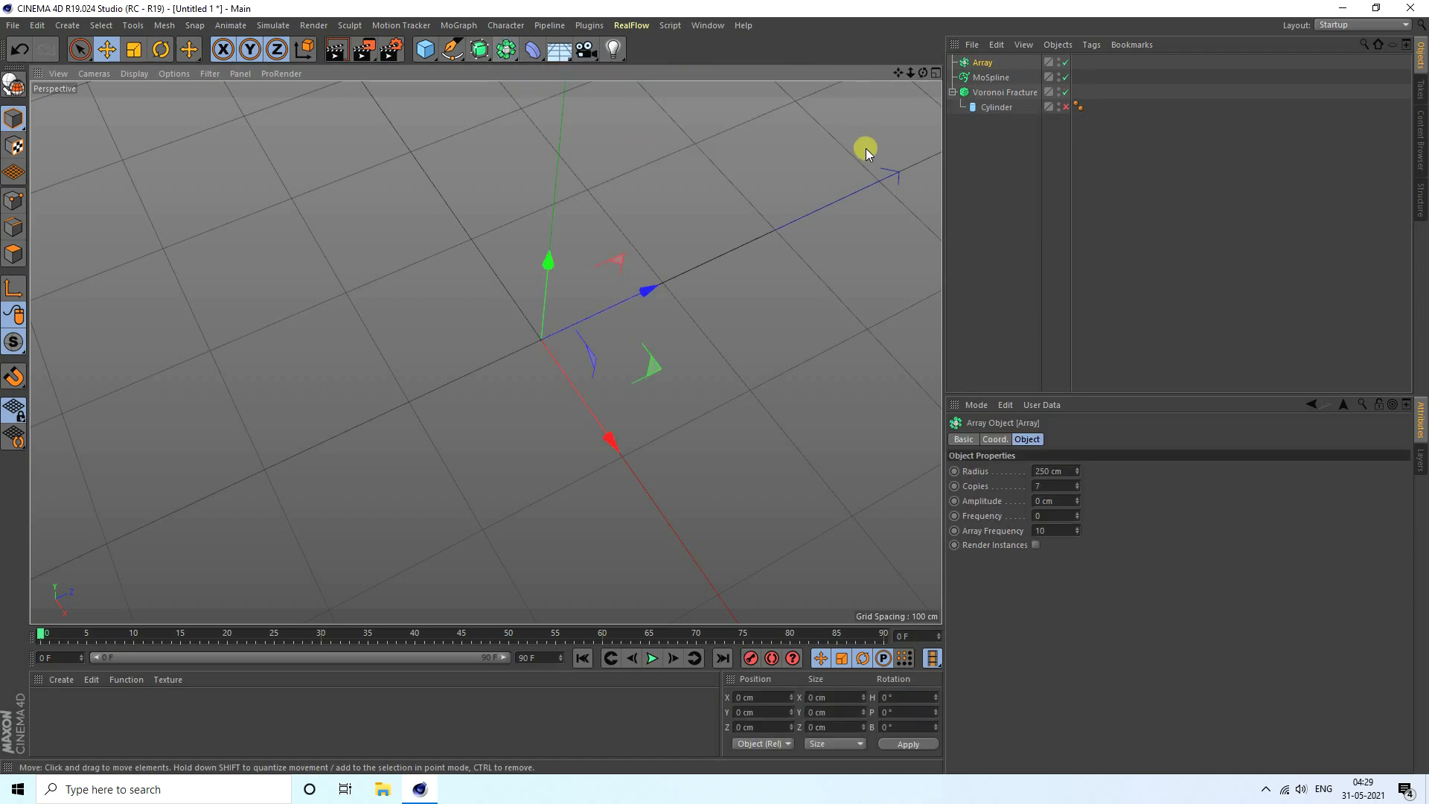
click(1000, 78)
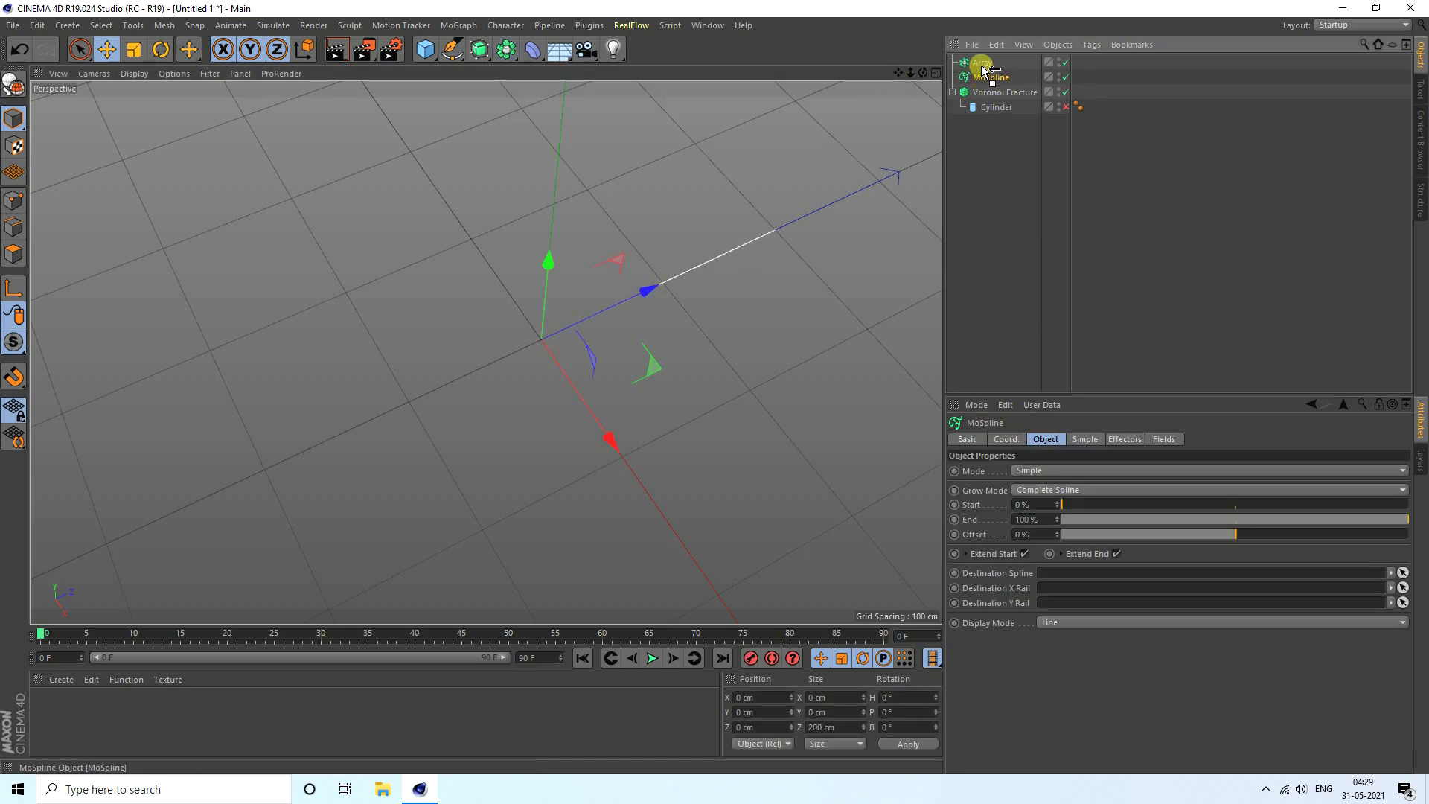
drag(981, 67, 988, 67)
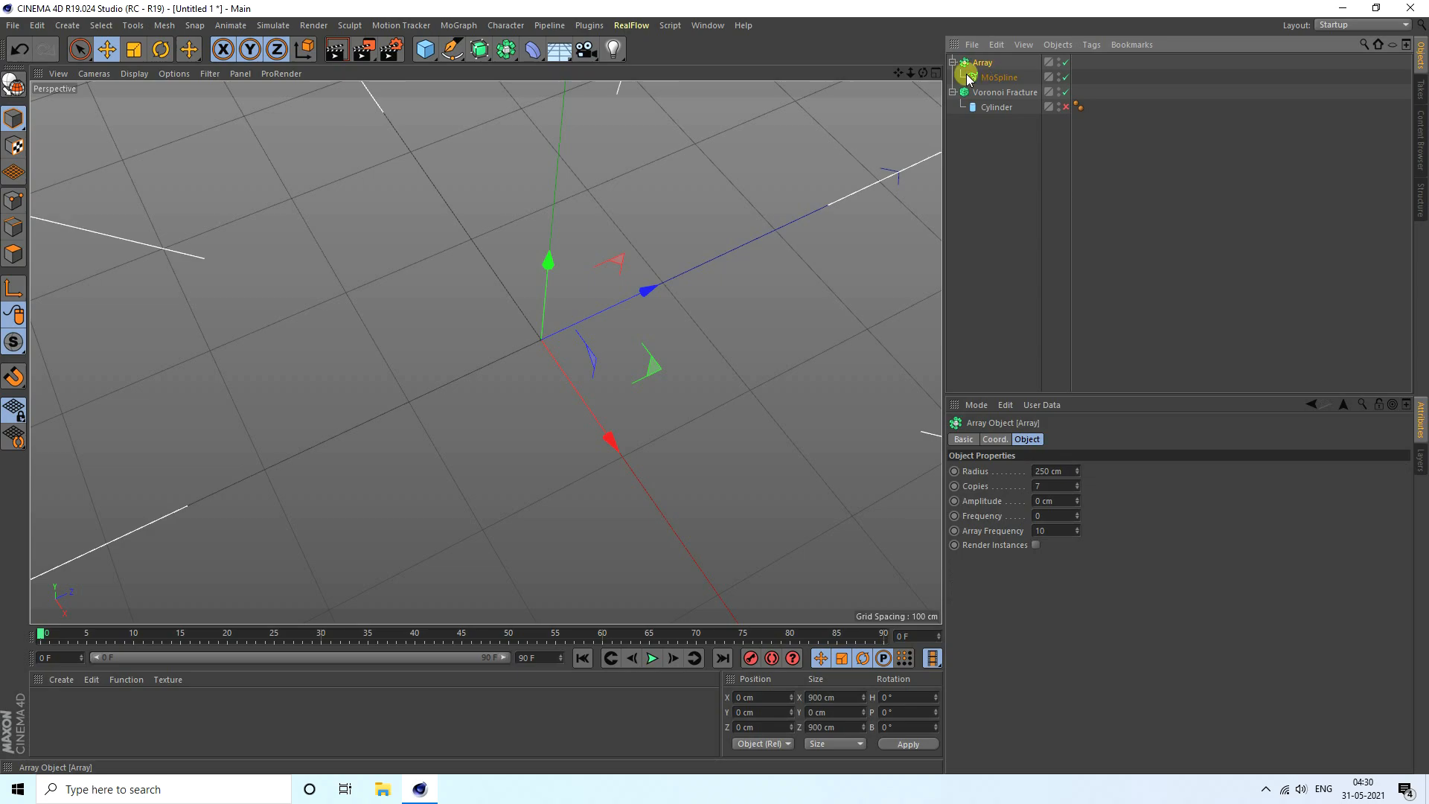
Set the Array's radius to 0 cm and its copies to 99
alt+right_drag(696, 227, 386, 250)
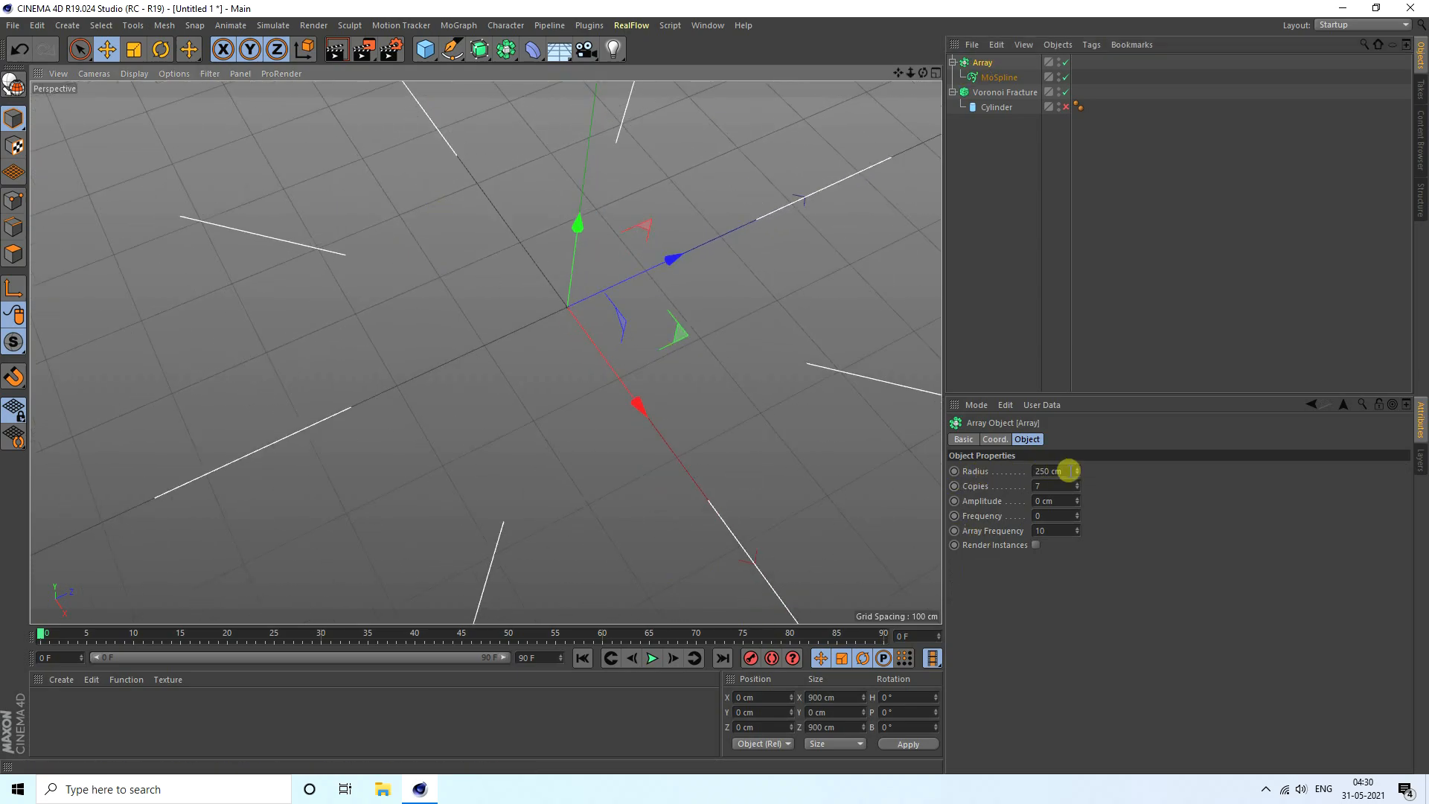
click(1067, 471)
key(Return)
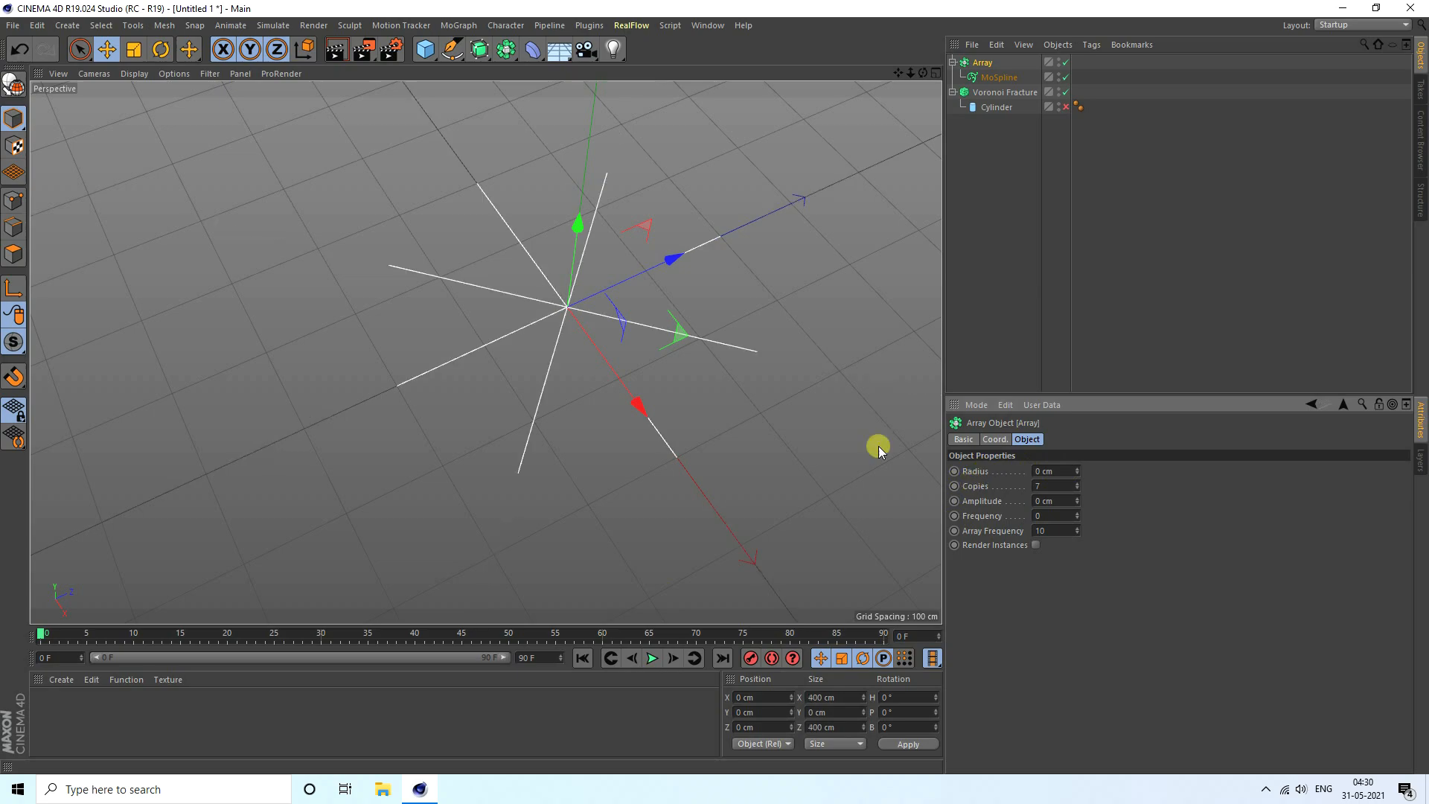
scroll(590, 287, up, 6)
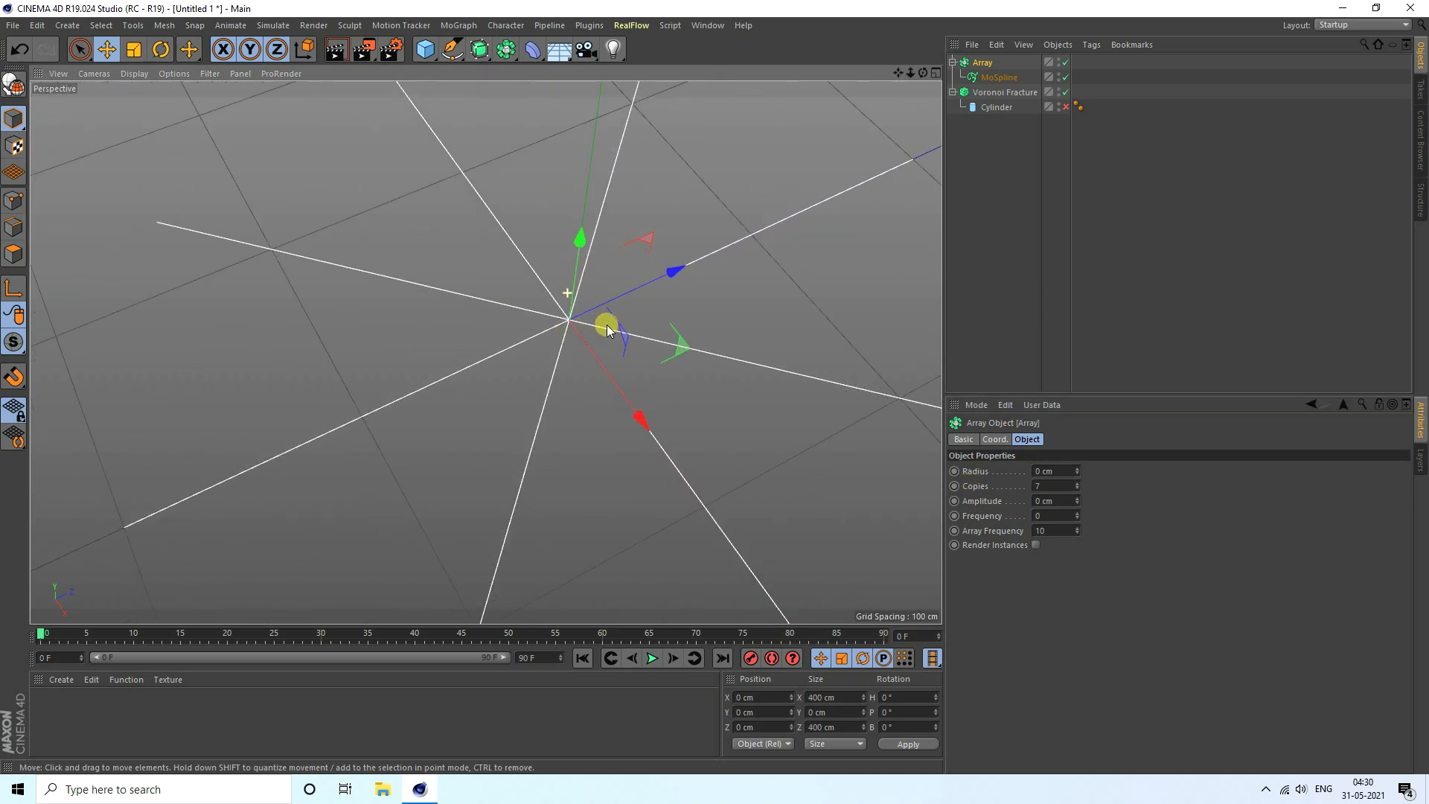
double_click(1055, 483)
text(99)
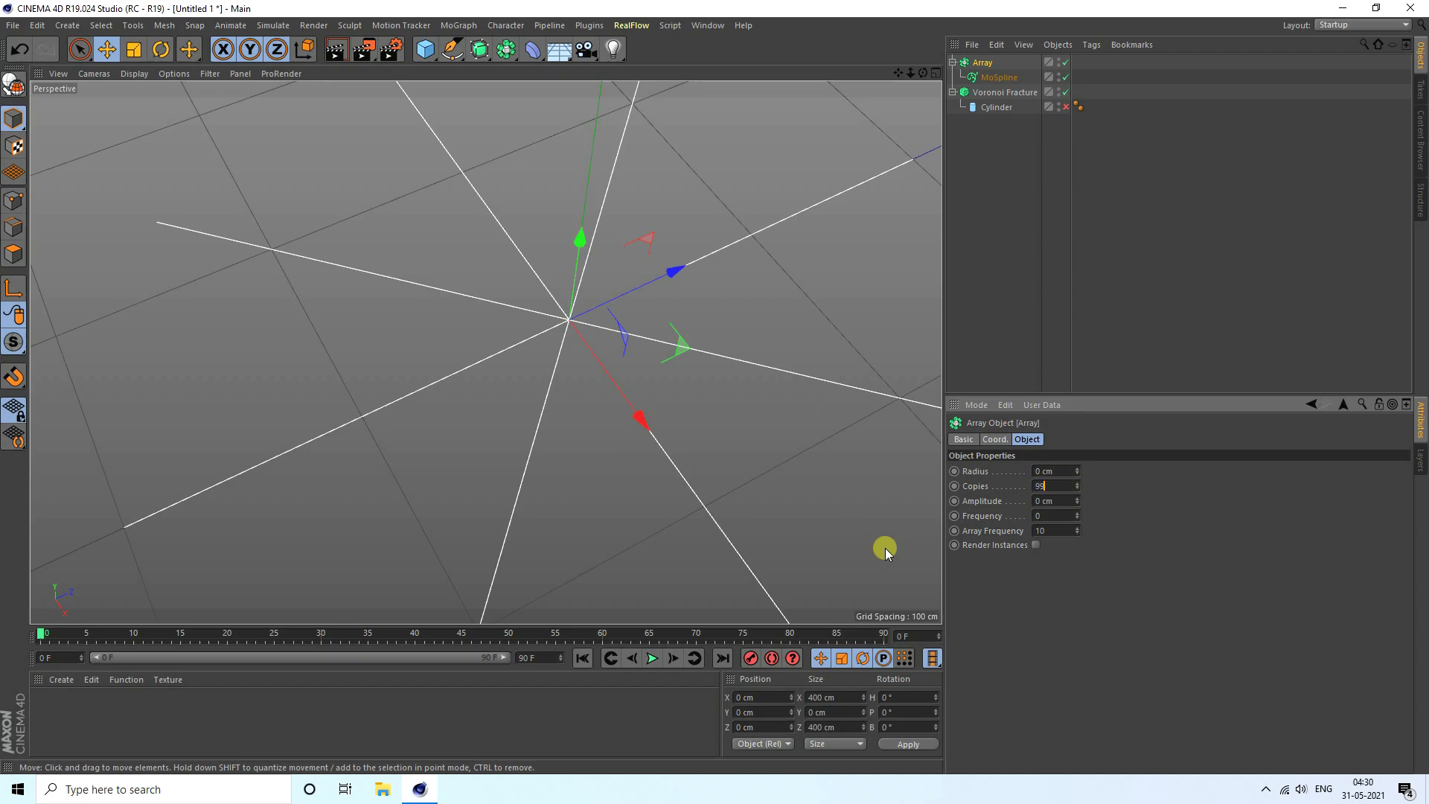
key(Return)
scroll(549, 283, down, 5)
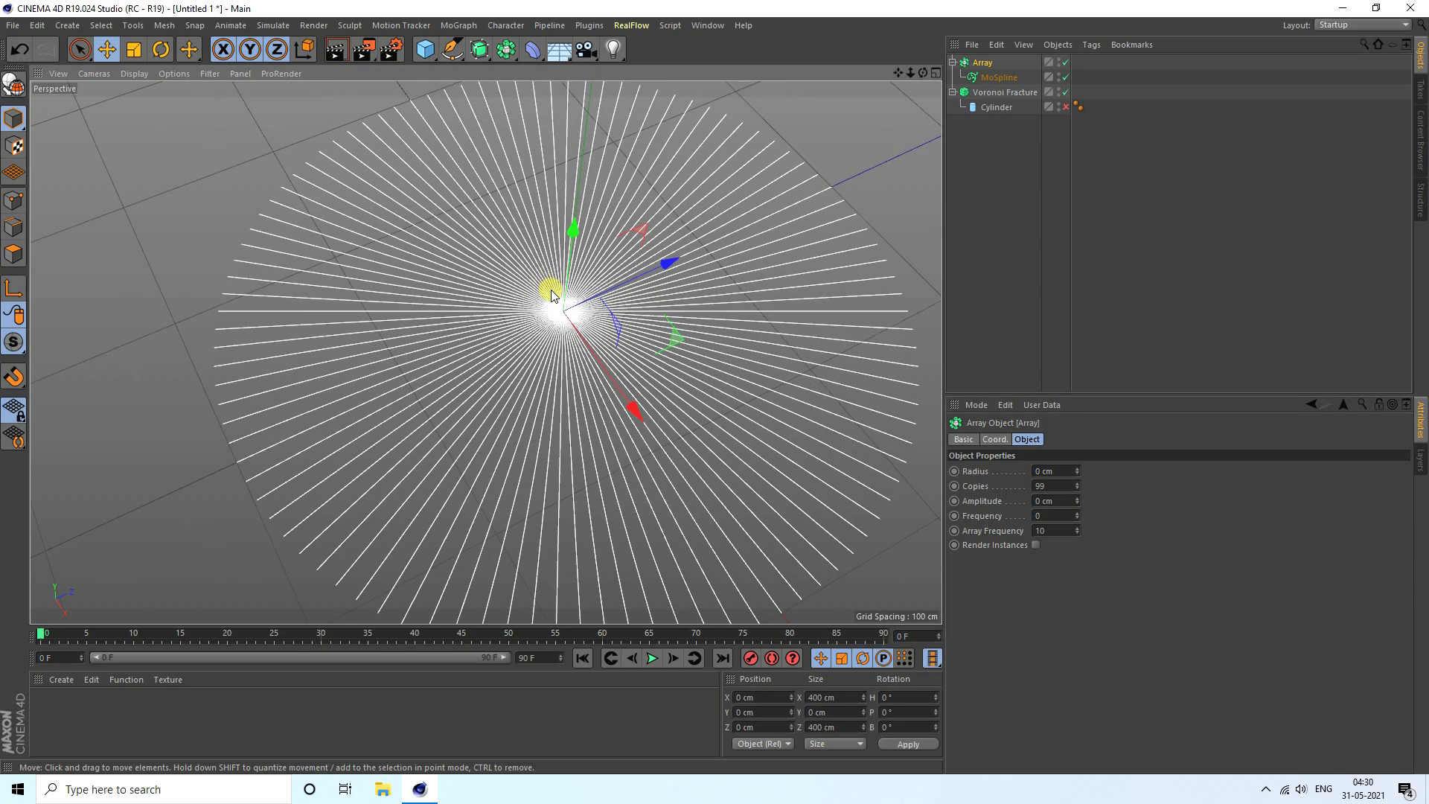
scroll(602, 482, up, 1)
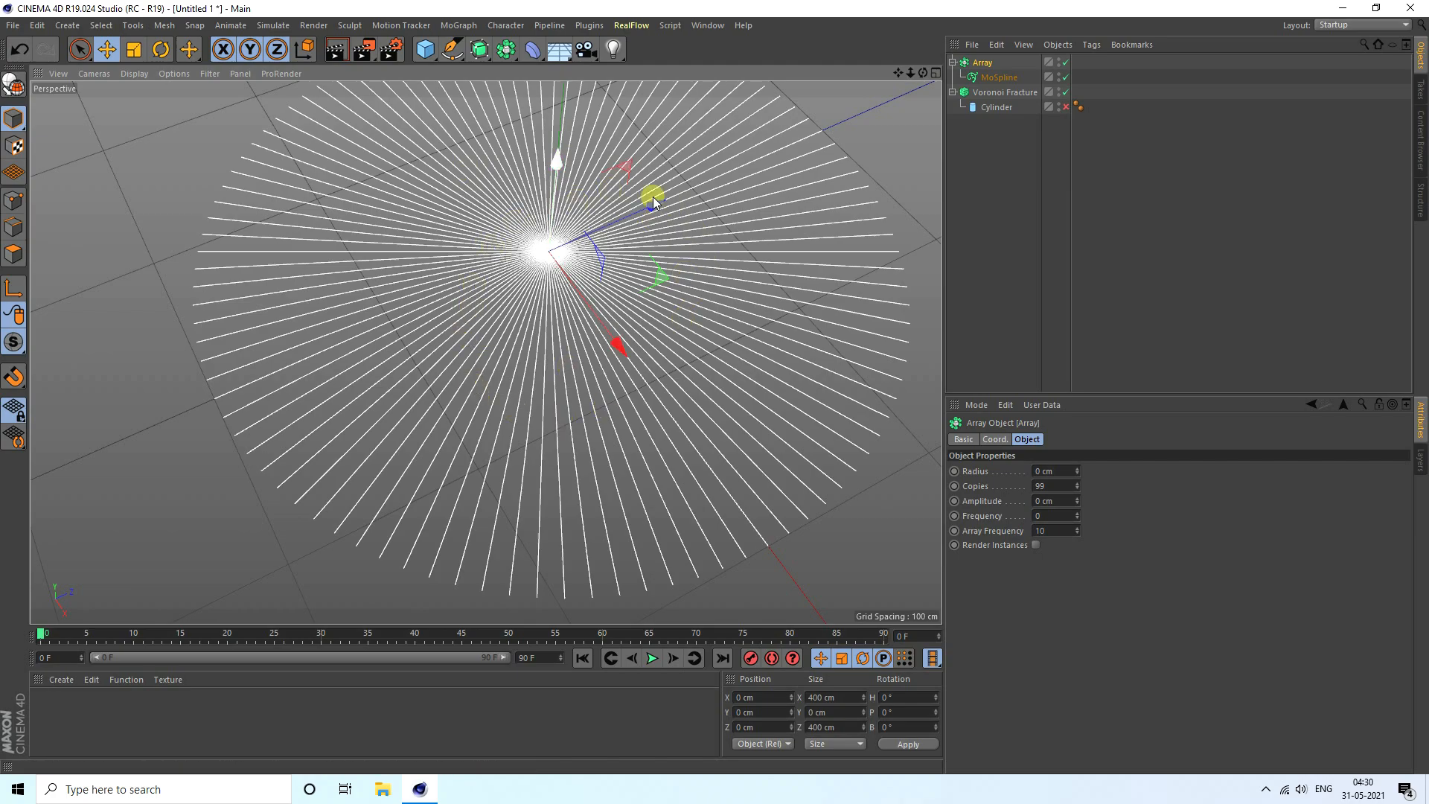
scroll(534, 372, down, 3)
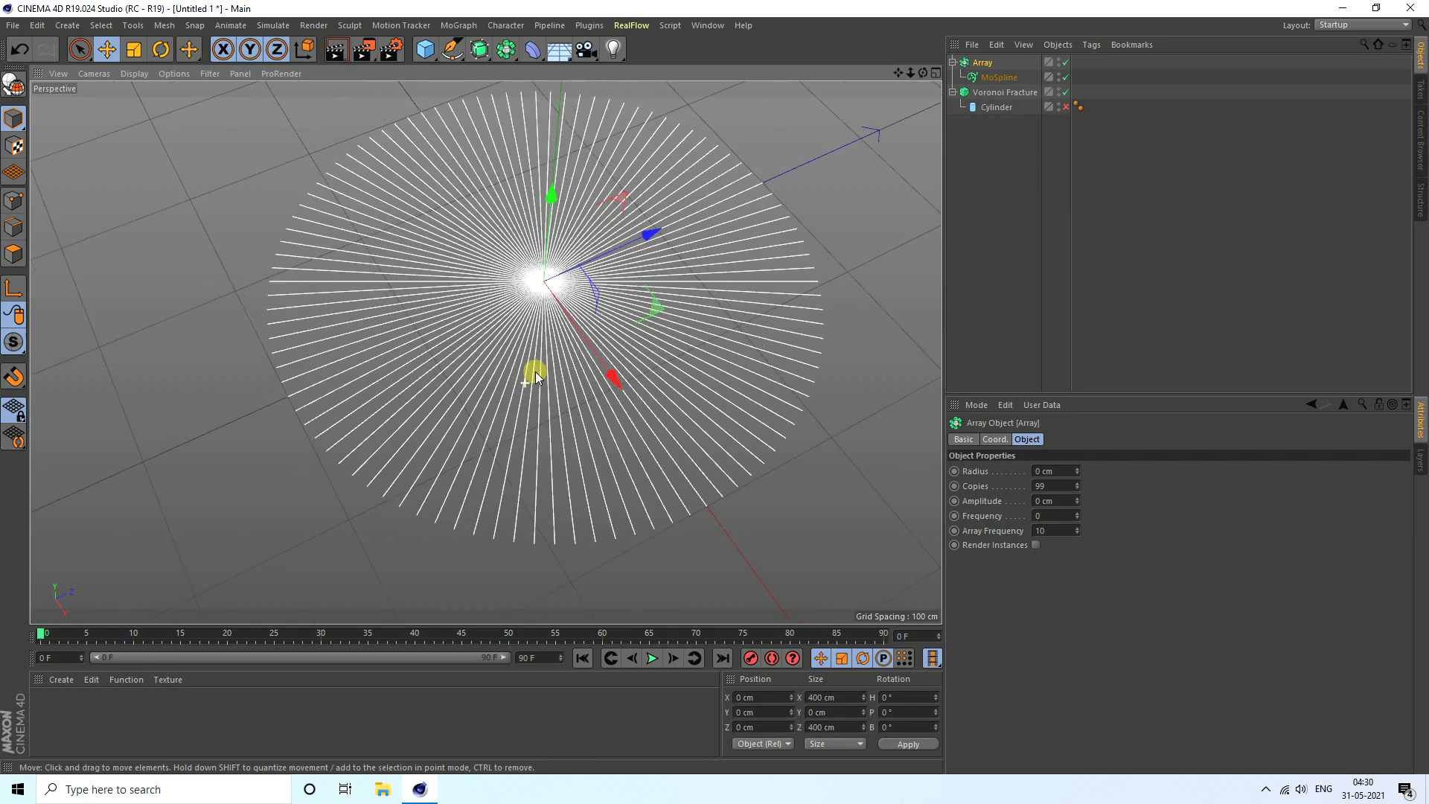
Add a Connect object and make the Array its child
scroll(551, 208, up, 3)
click(506, 49)
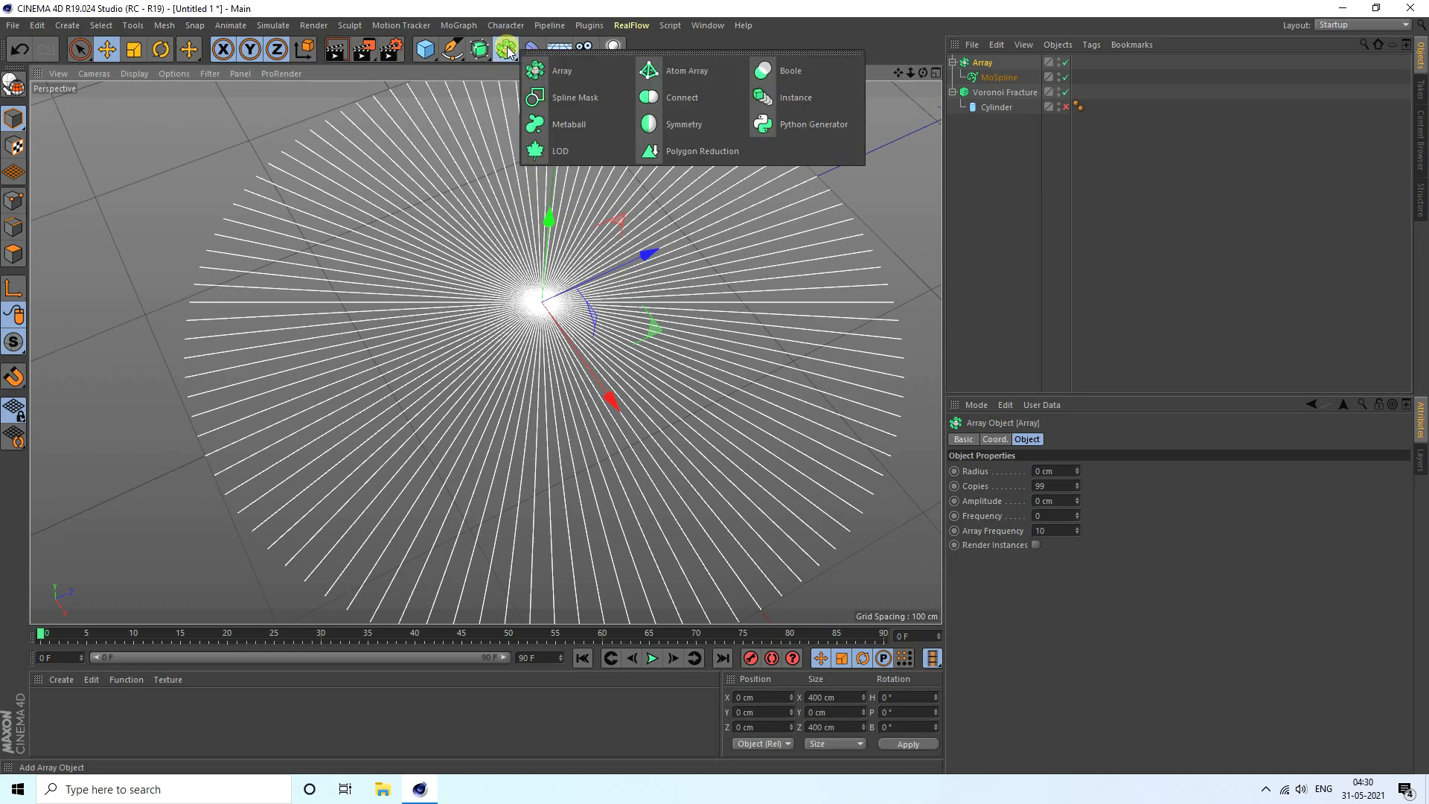
click(684, 104)
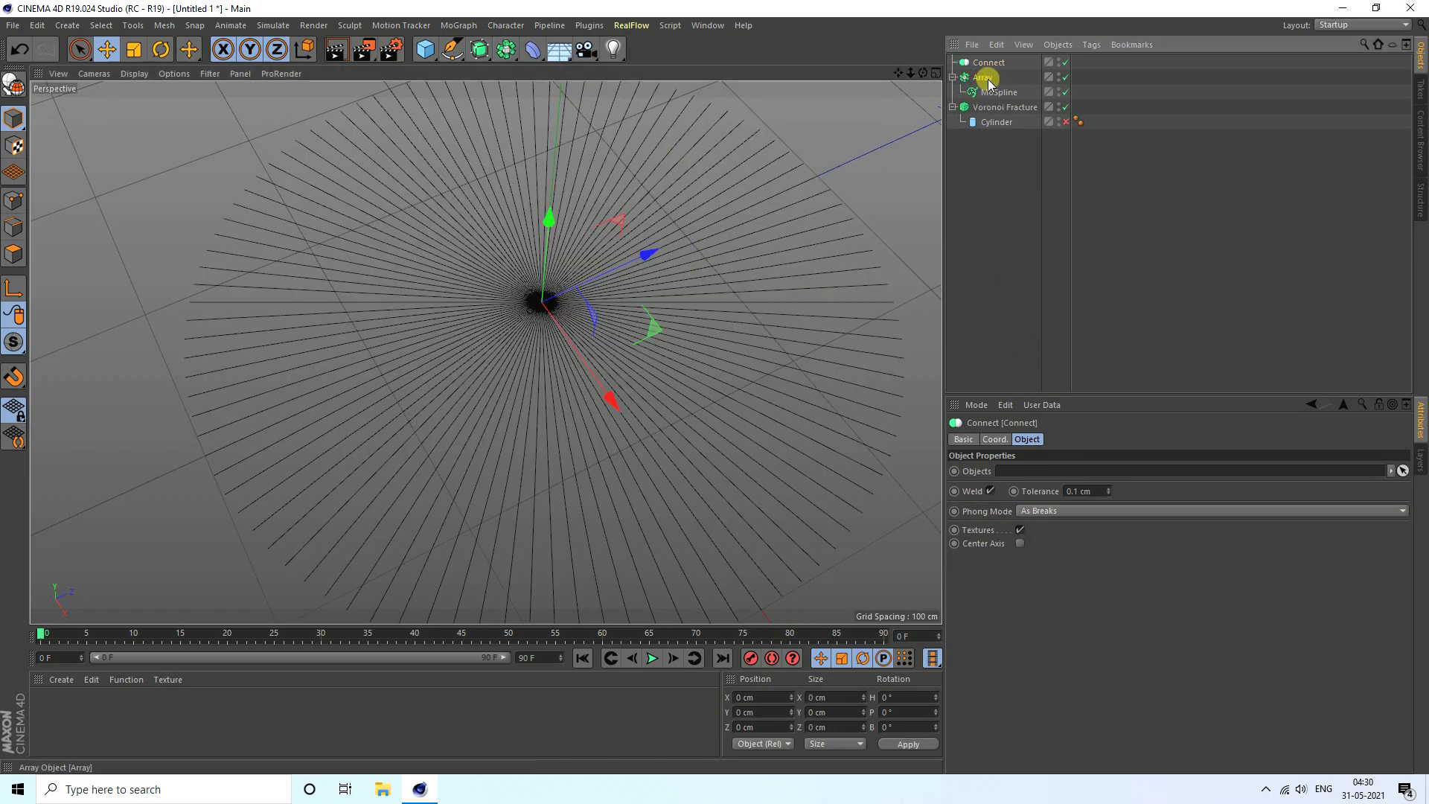
drag(989, 67, 989, 64)
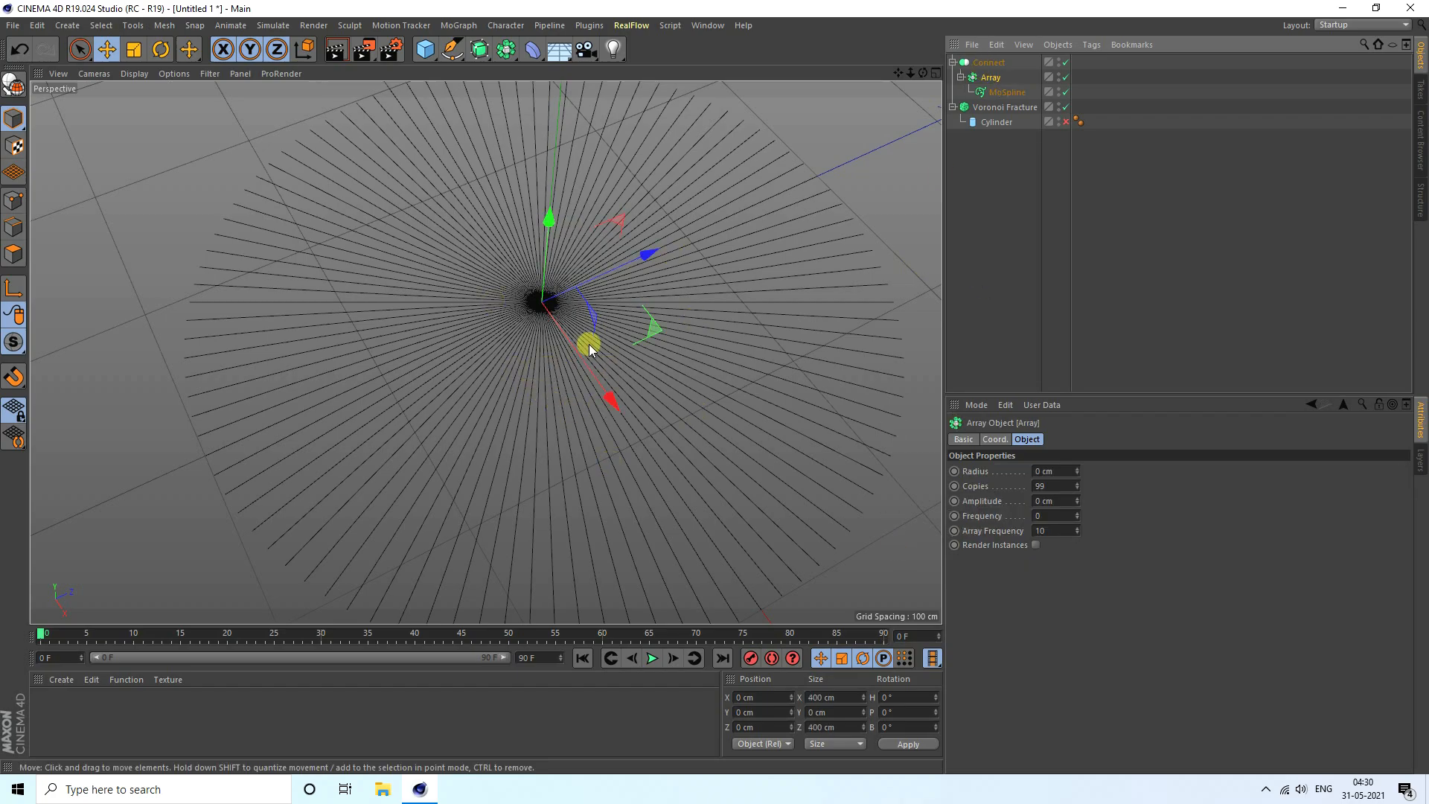
Add a Spline Mask object and make the Connect object its child
click(449, 25)
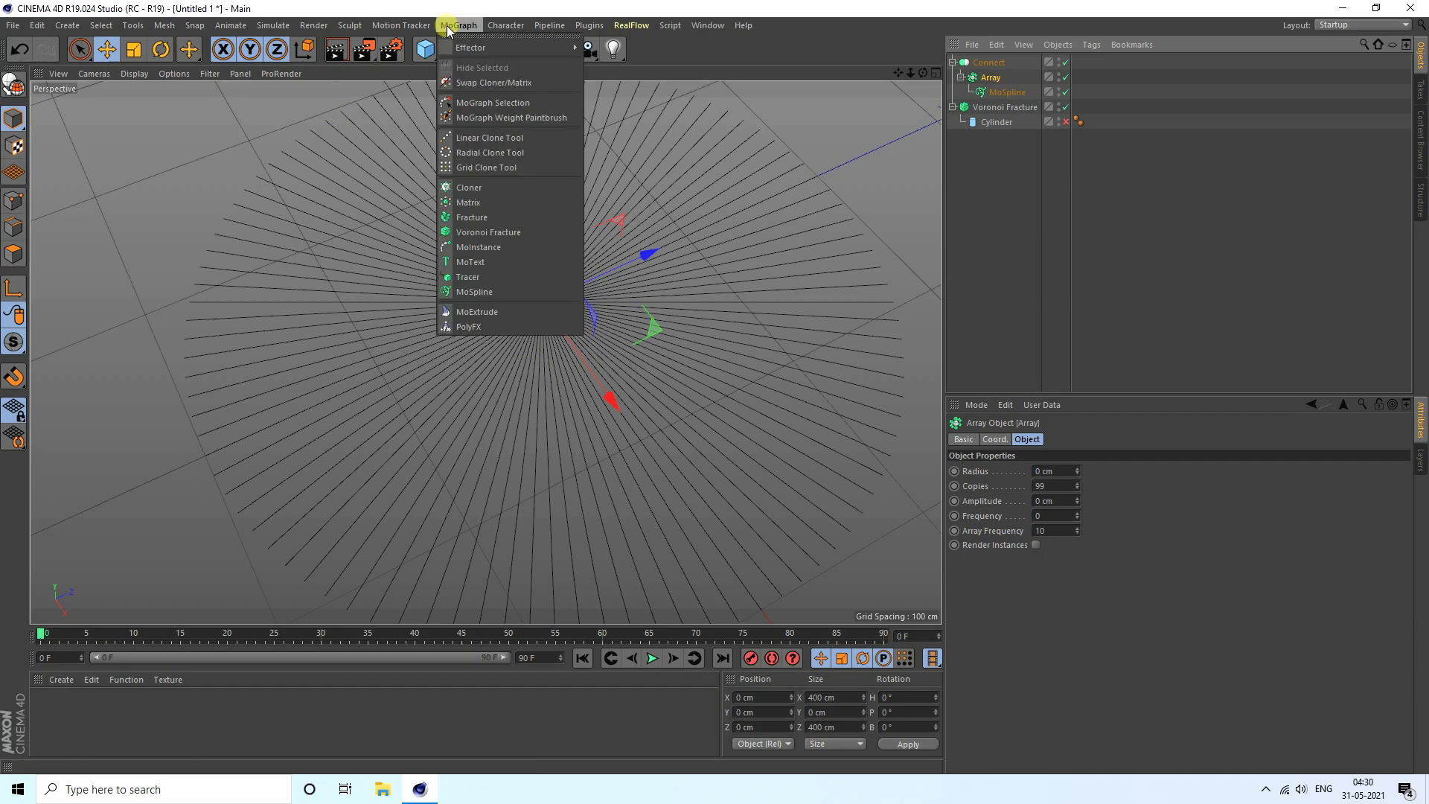
click(270, 145)
drag(506, 49, 595, 99)
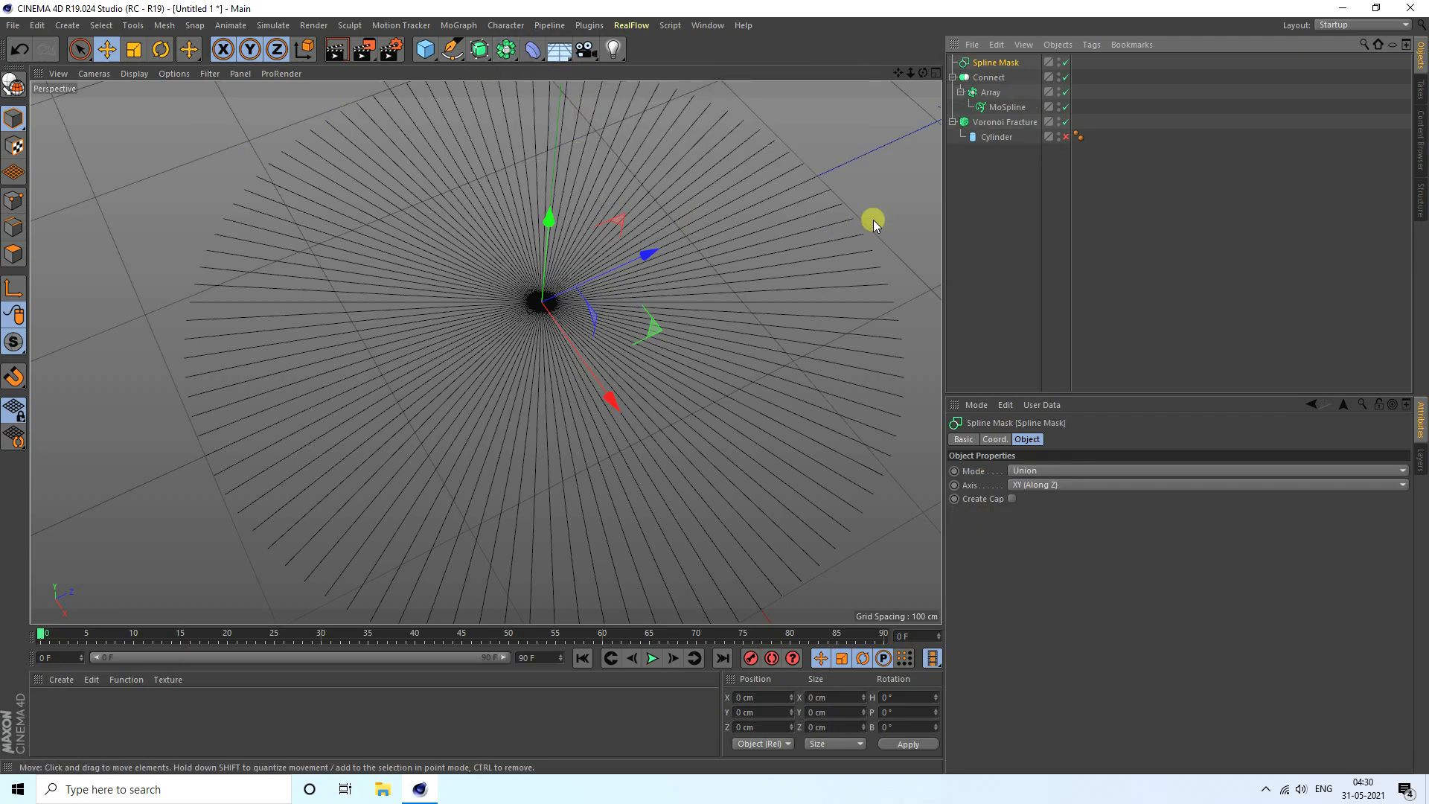
click(992, 78)
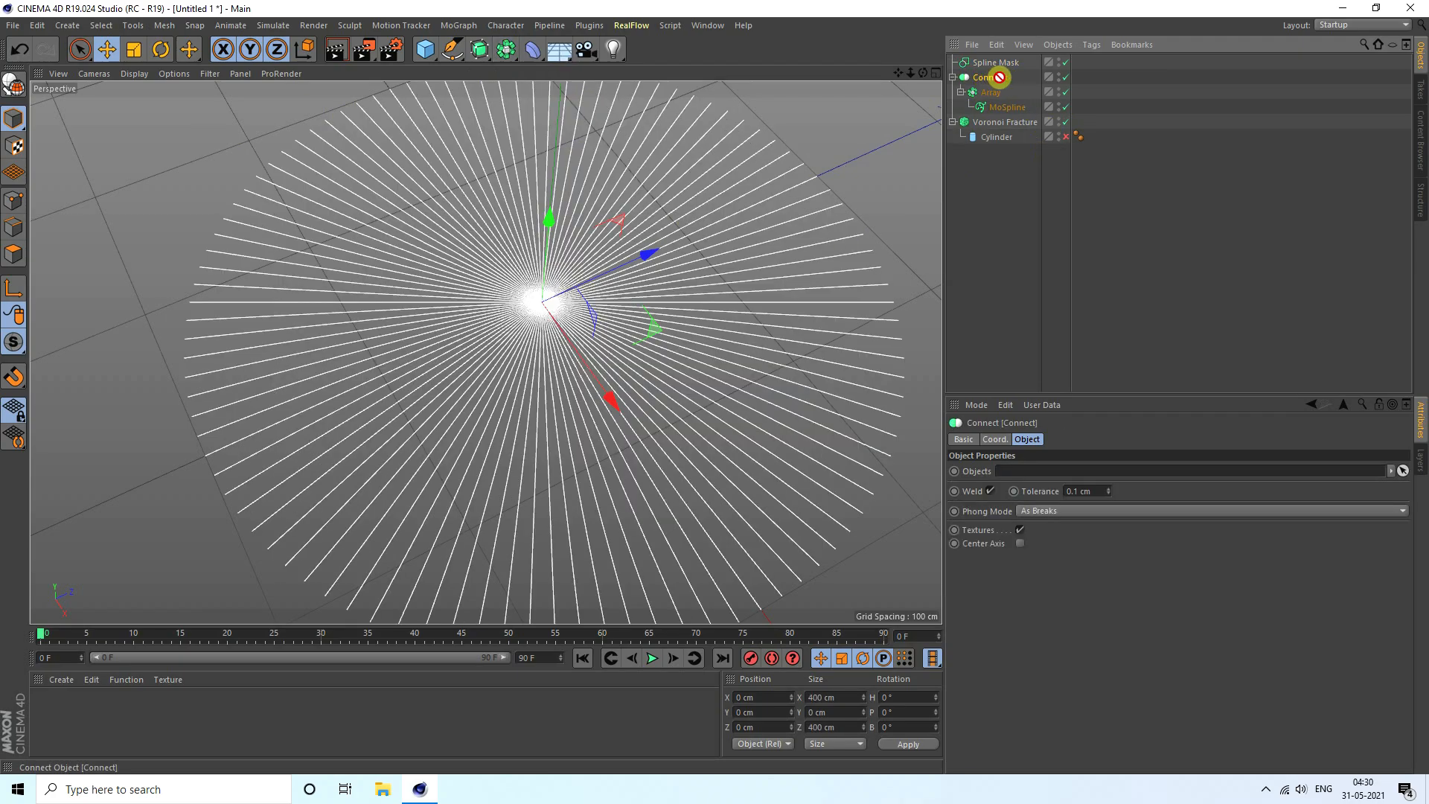
drag(992, 66, 992, 64)
click(989, 61)
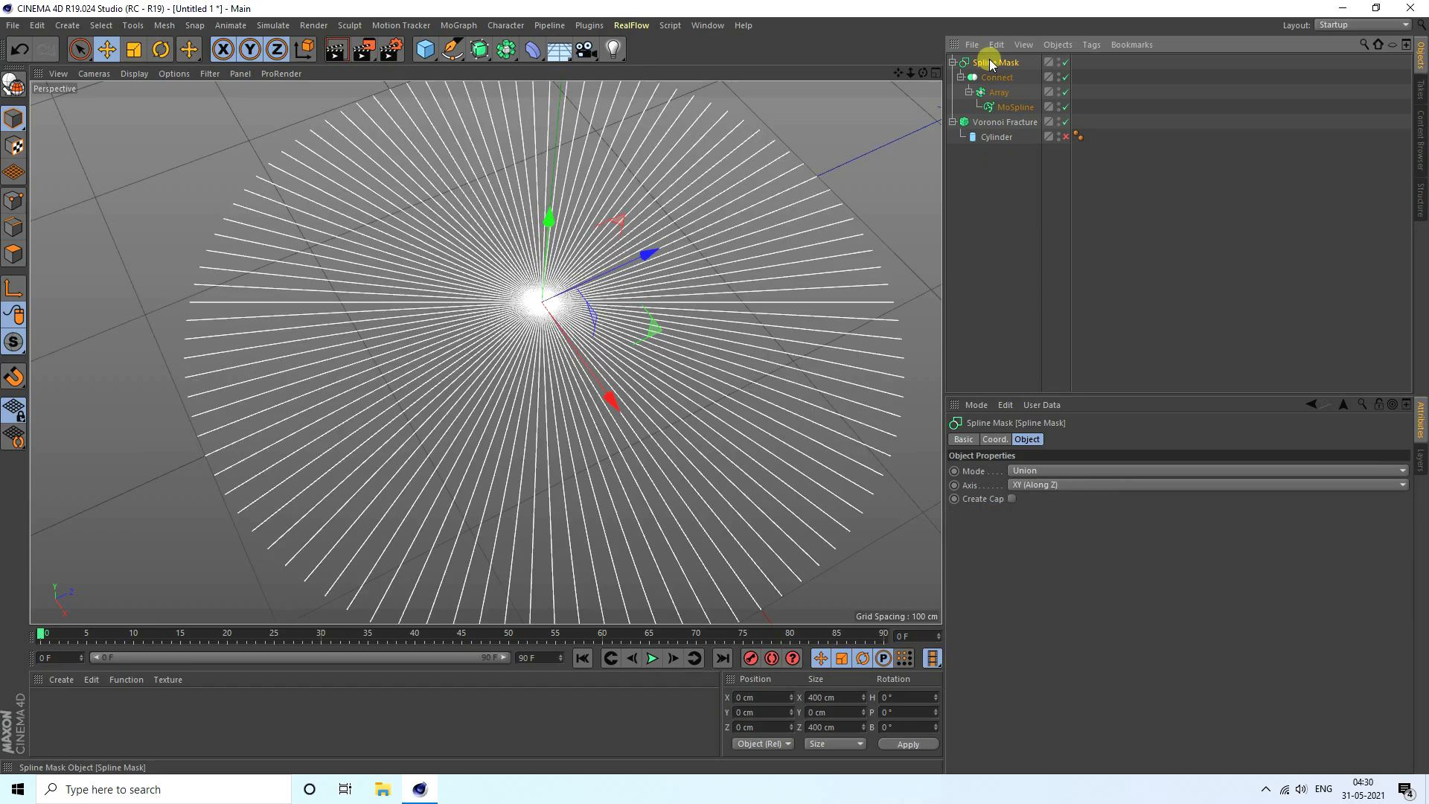
Set the Spline Mask's axis to Viewport (Render View), play the animation briefly and return to the first frame
click(1027, 485)
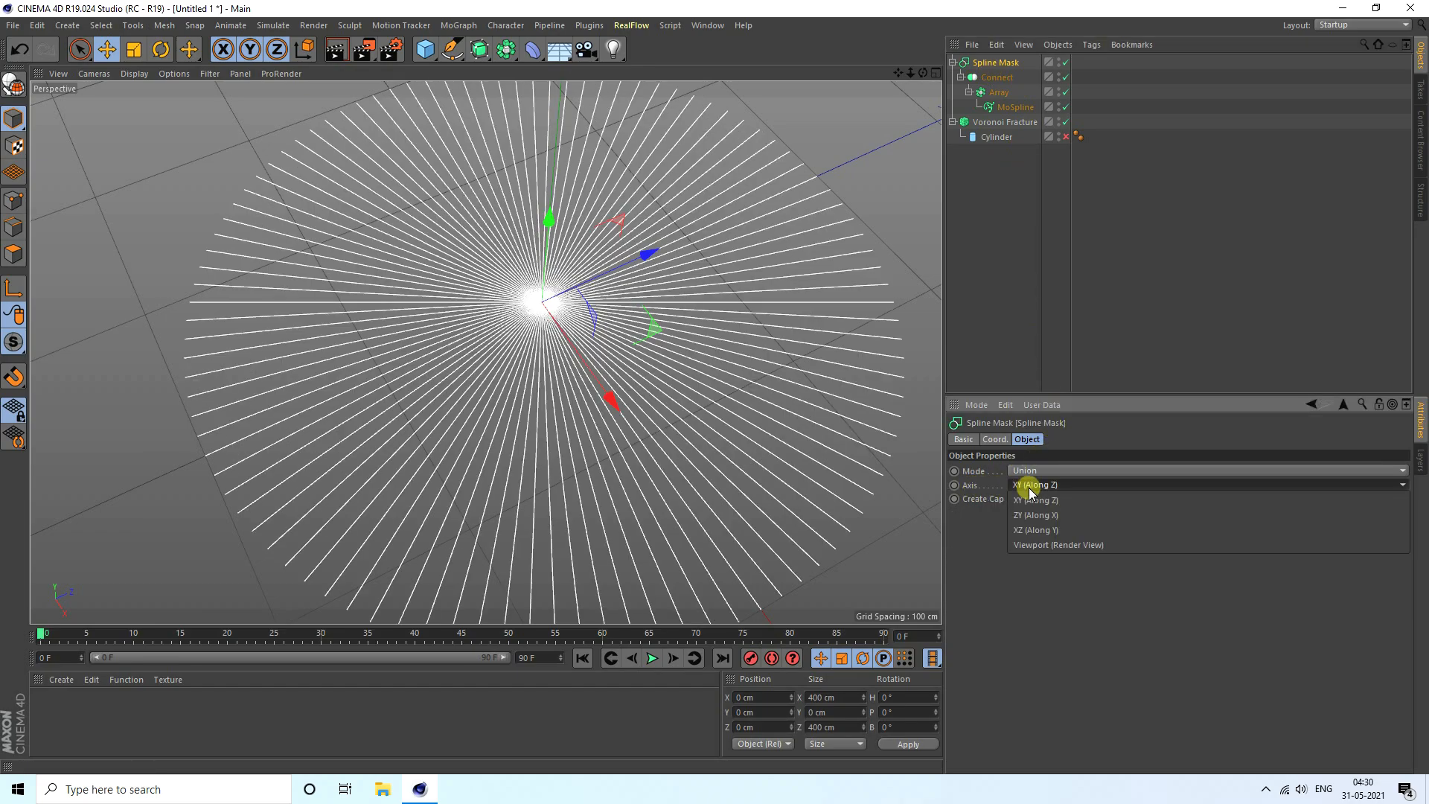
click(1074, 545)
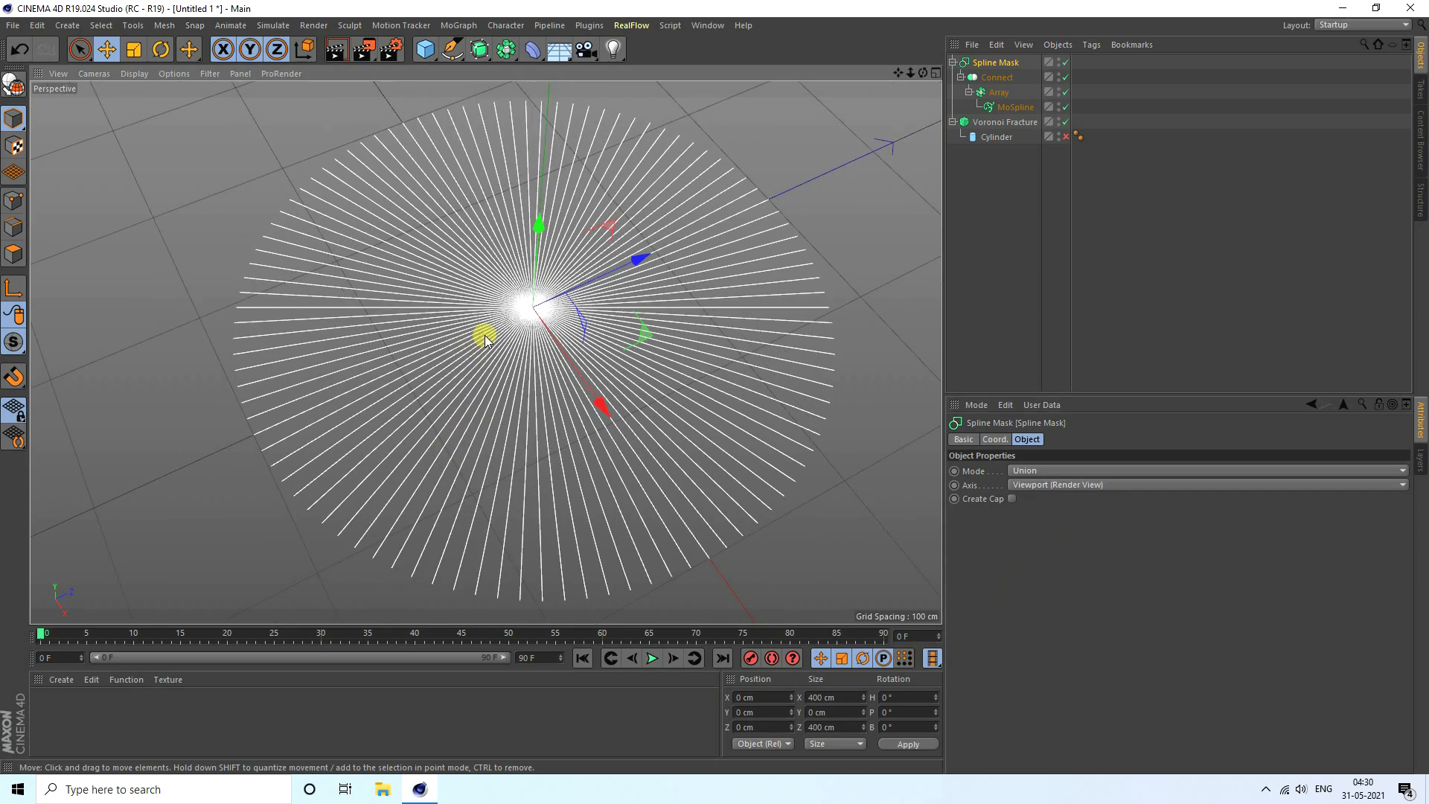
scroll(484, 335, up, 2)
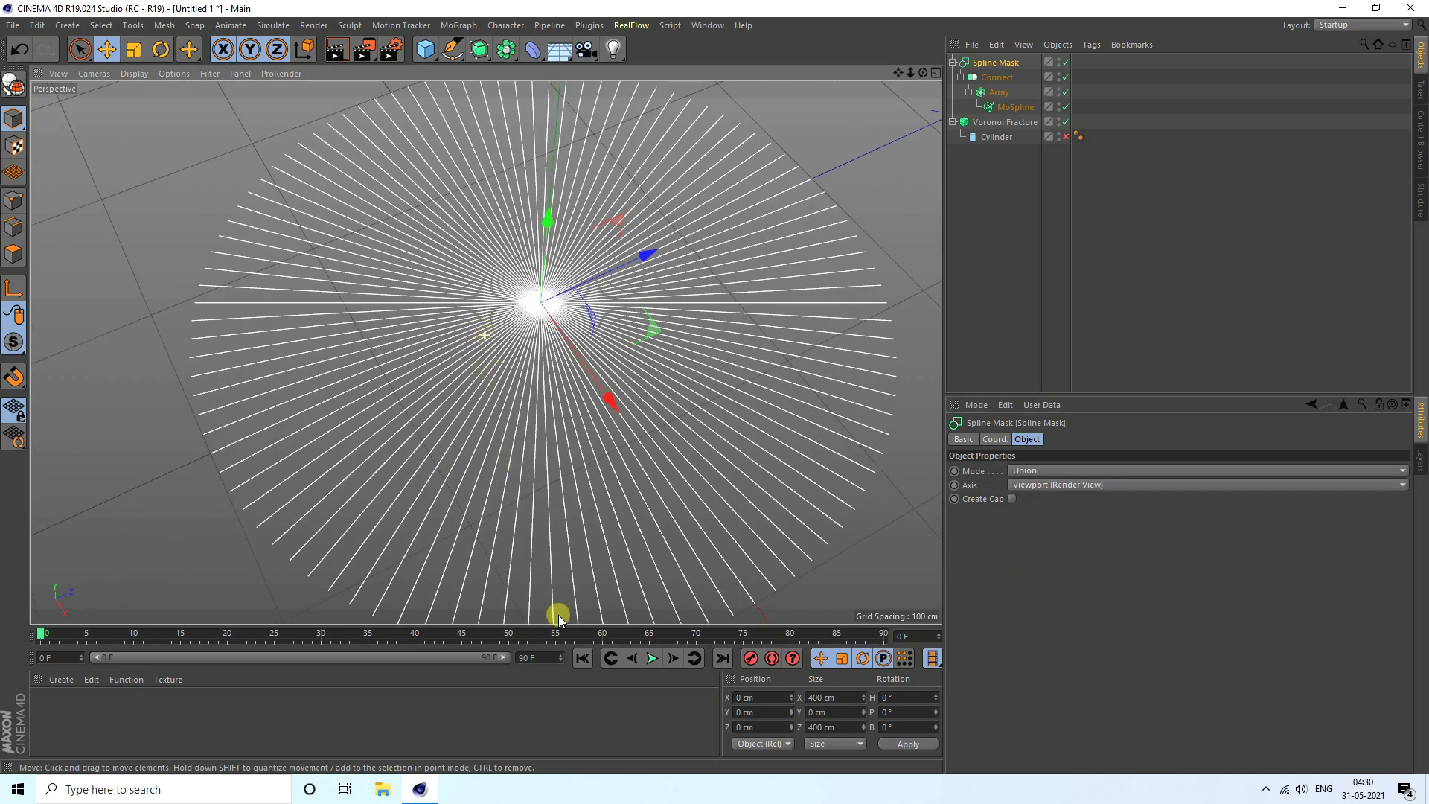
click(655, 660)
click(582, 658)
Add a Matrix object, set its mode to Object and assign the Connect object as its distribution object
click(996, 77)
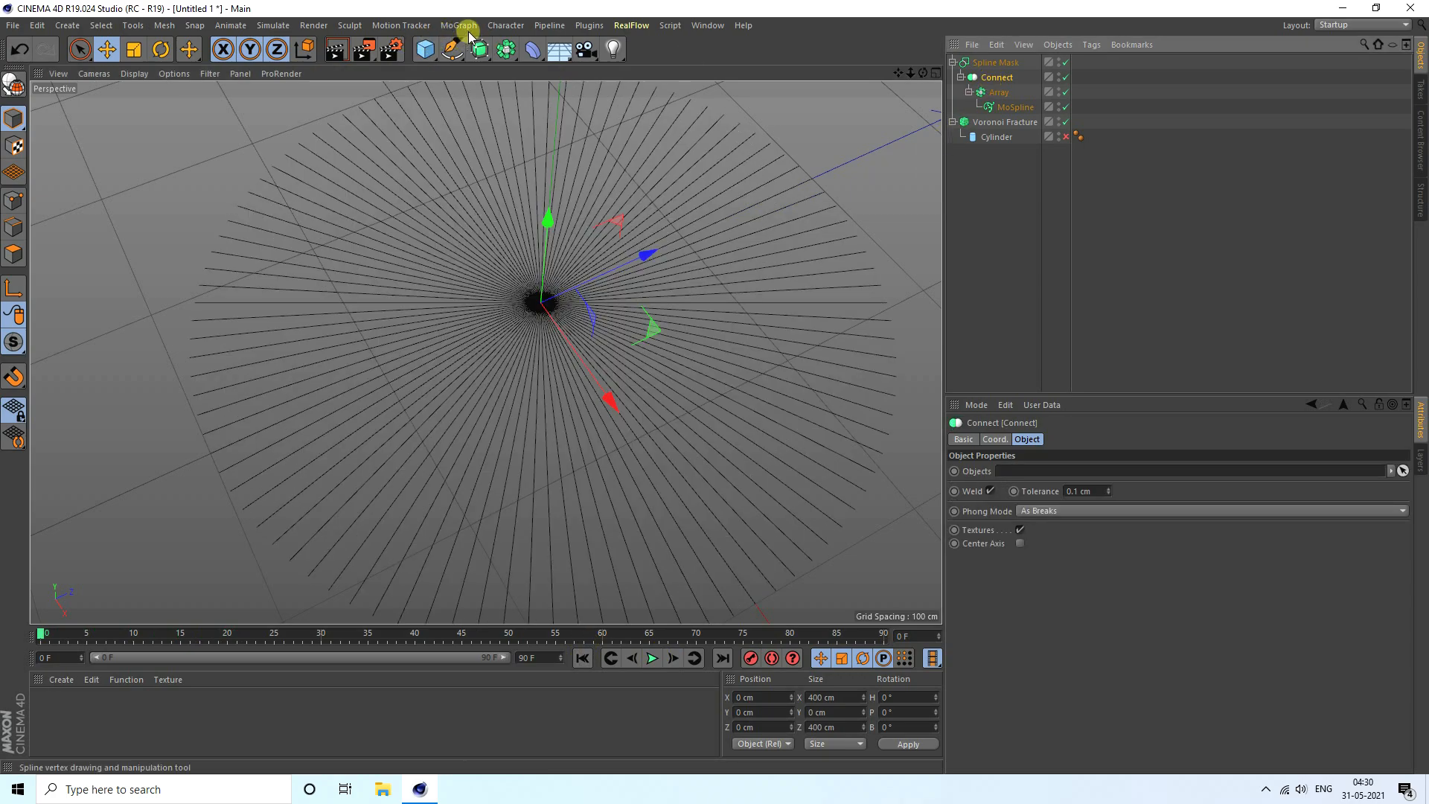
click(463, 26)
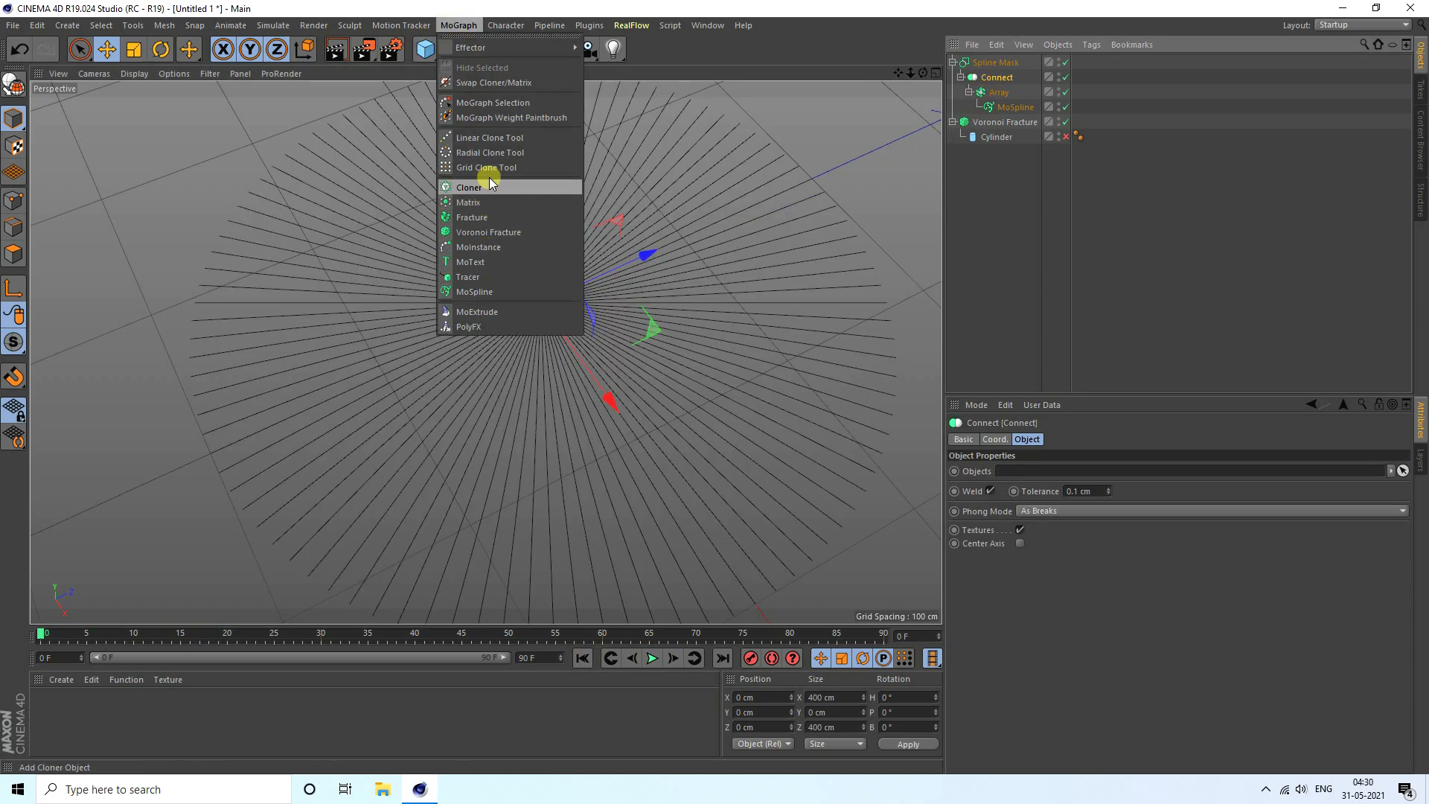
click(469, 203)
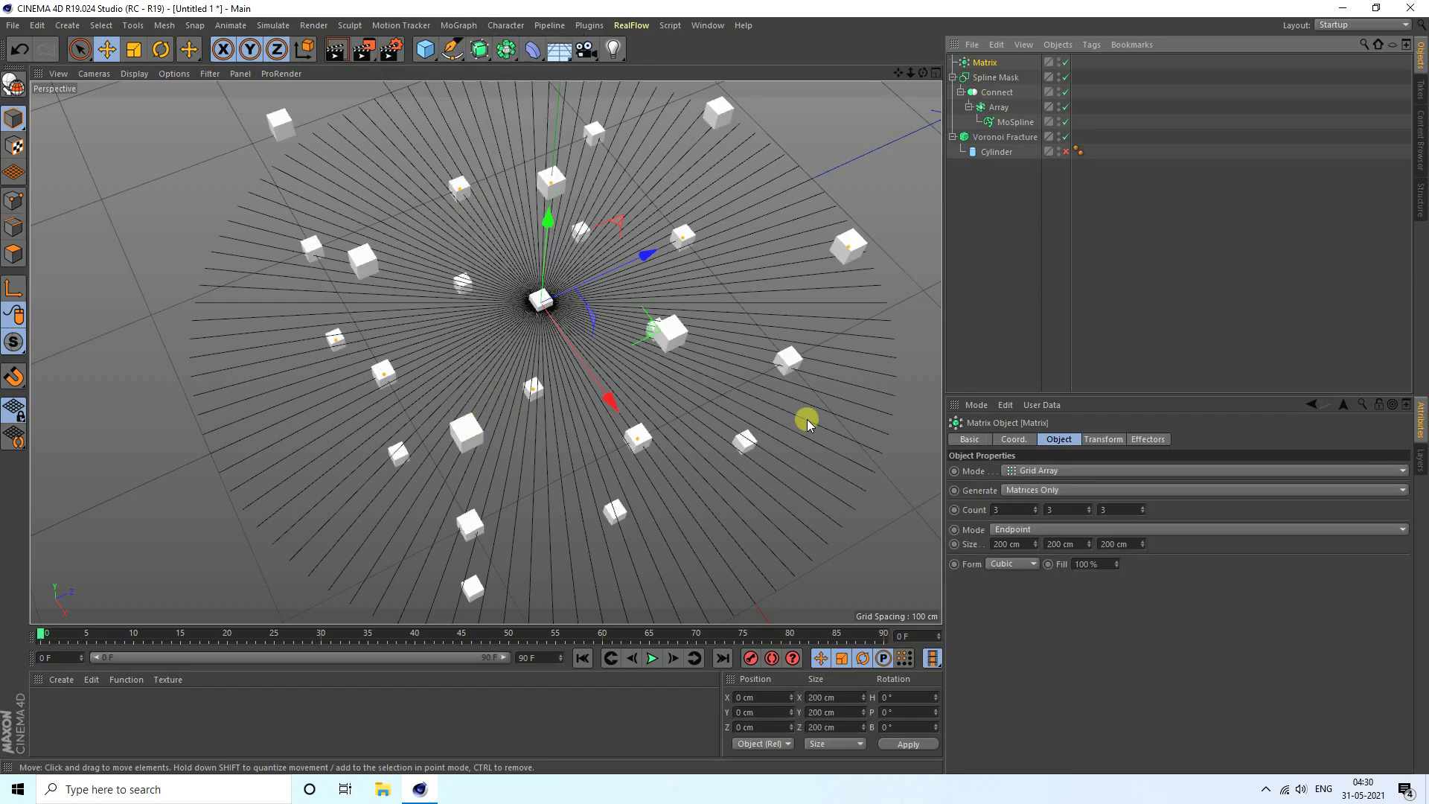
click(1031, 470)
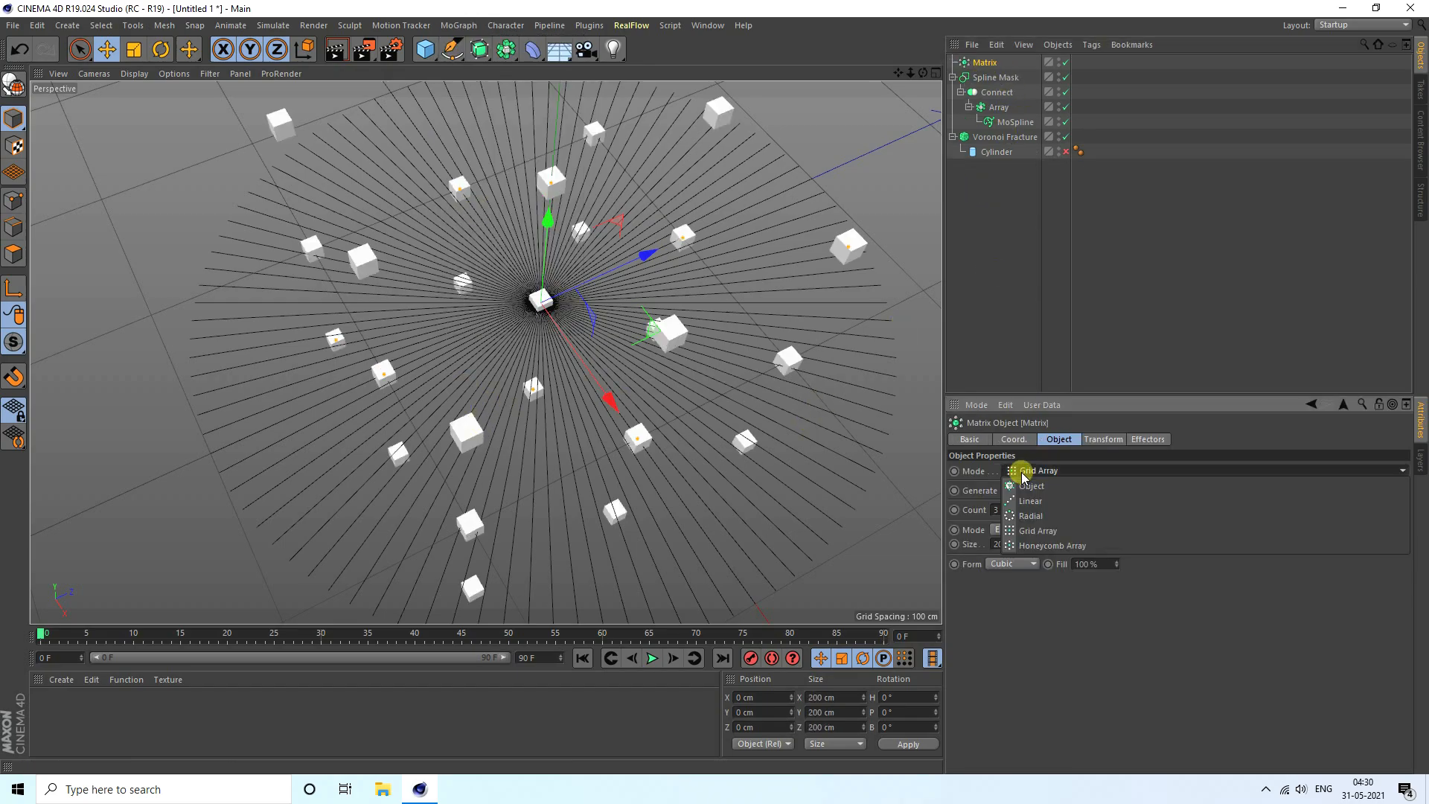
click(1031, 486)
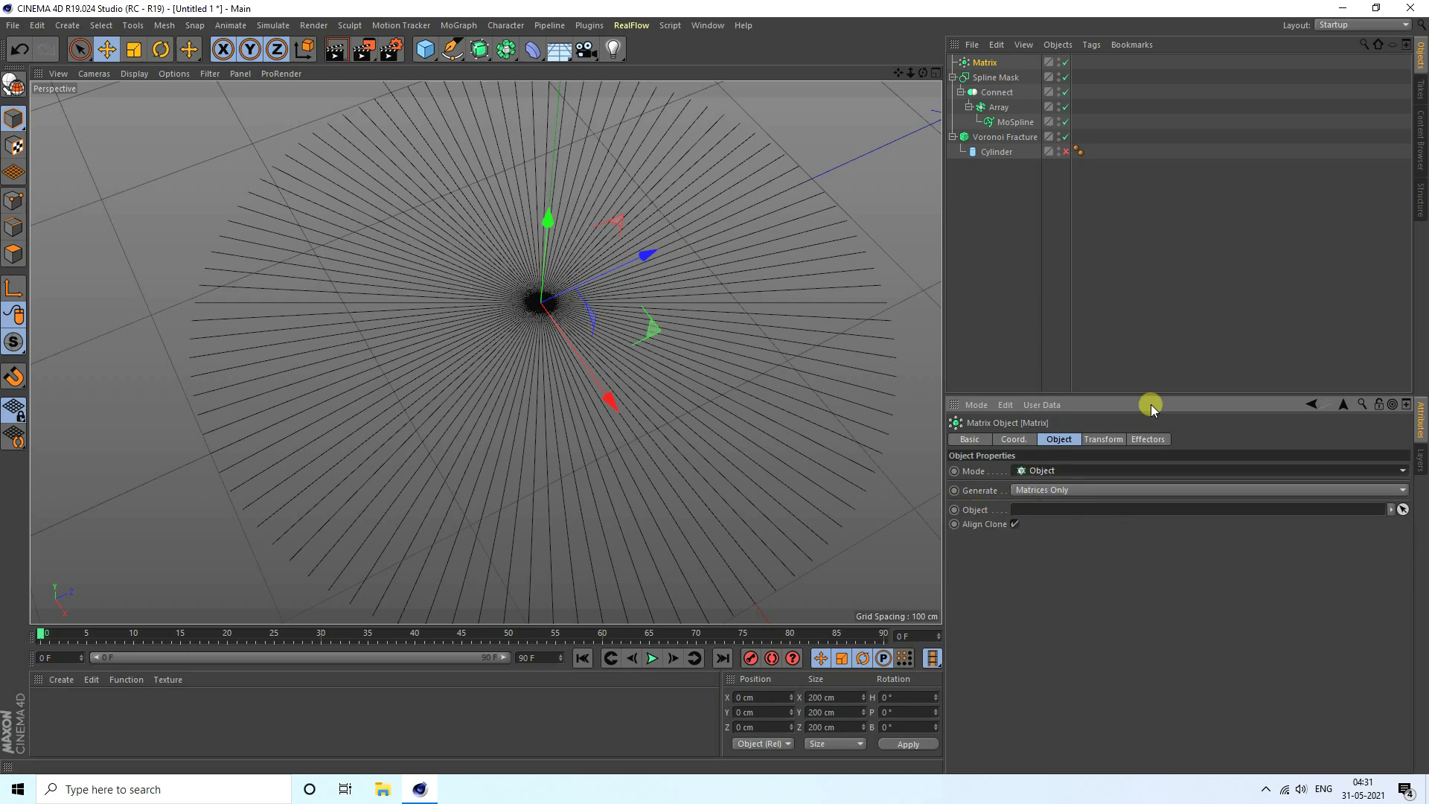
click(997, 93)
drag(1018, 128, 1057, 478)
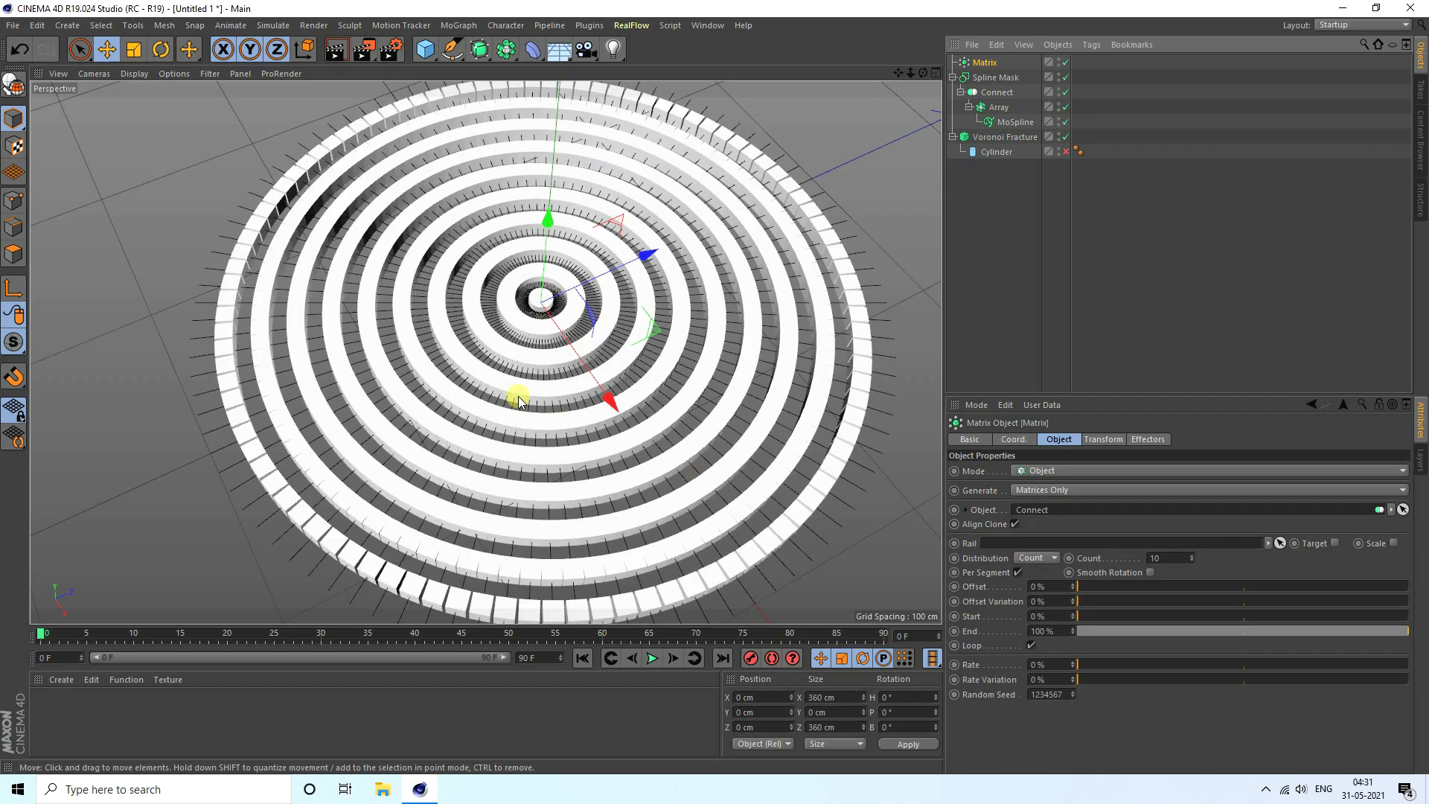
Set the Matrix's Rate to 20% and preview the animation
click(652, 658)
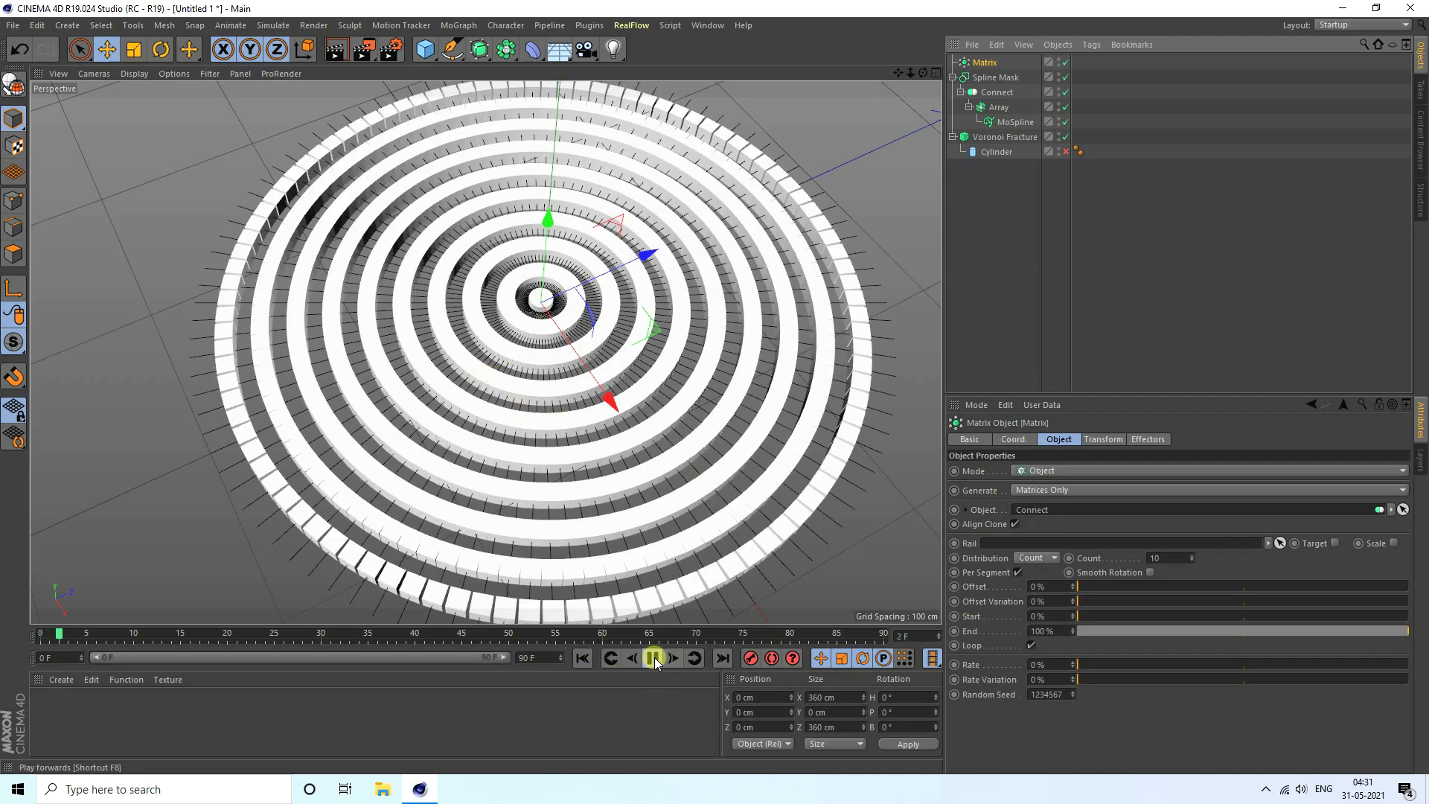
click(654, 660)
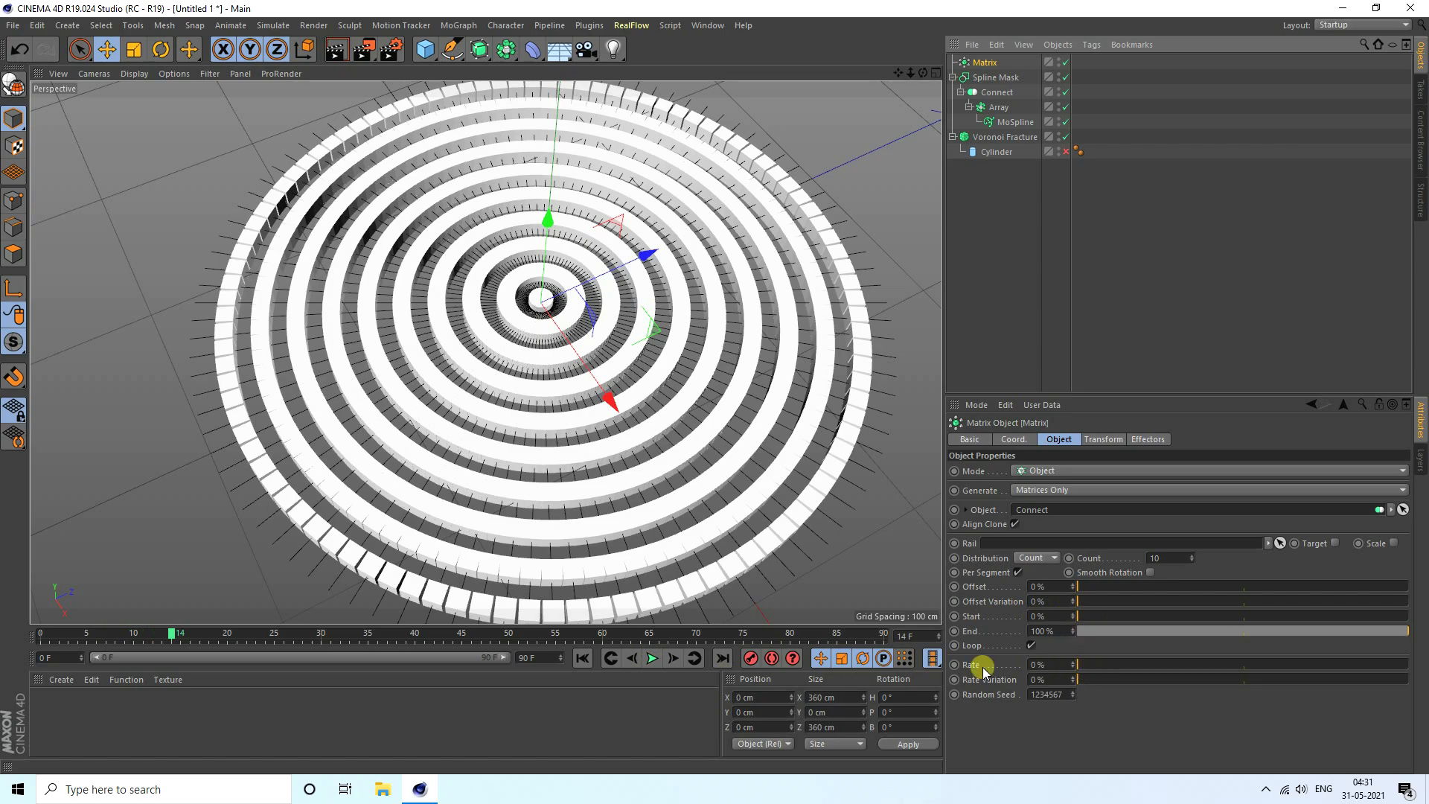
drag(1084, 663, 1144, 665)
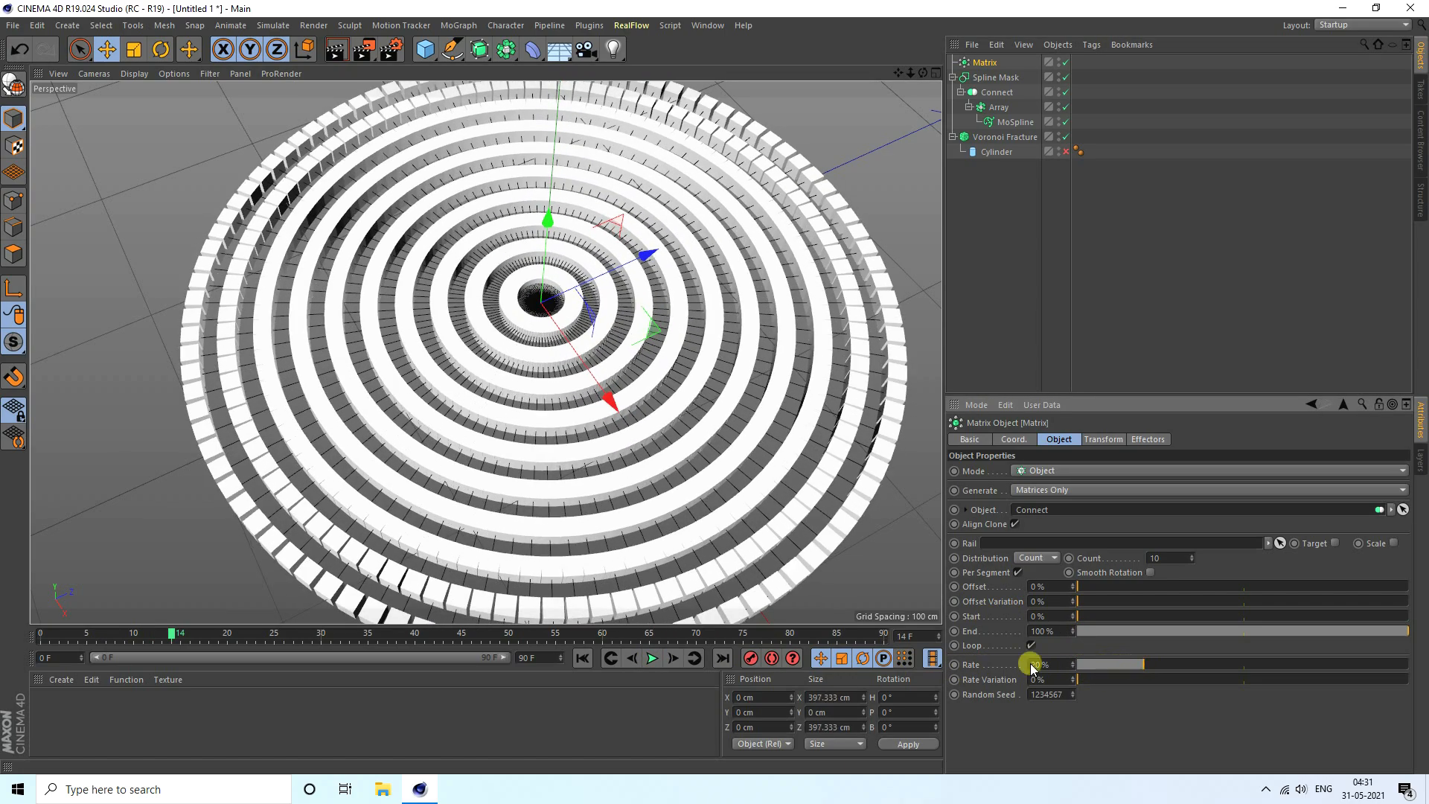
click(652, 658)
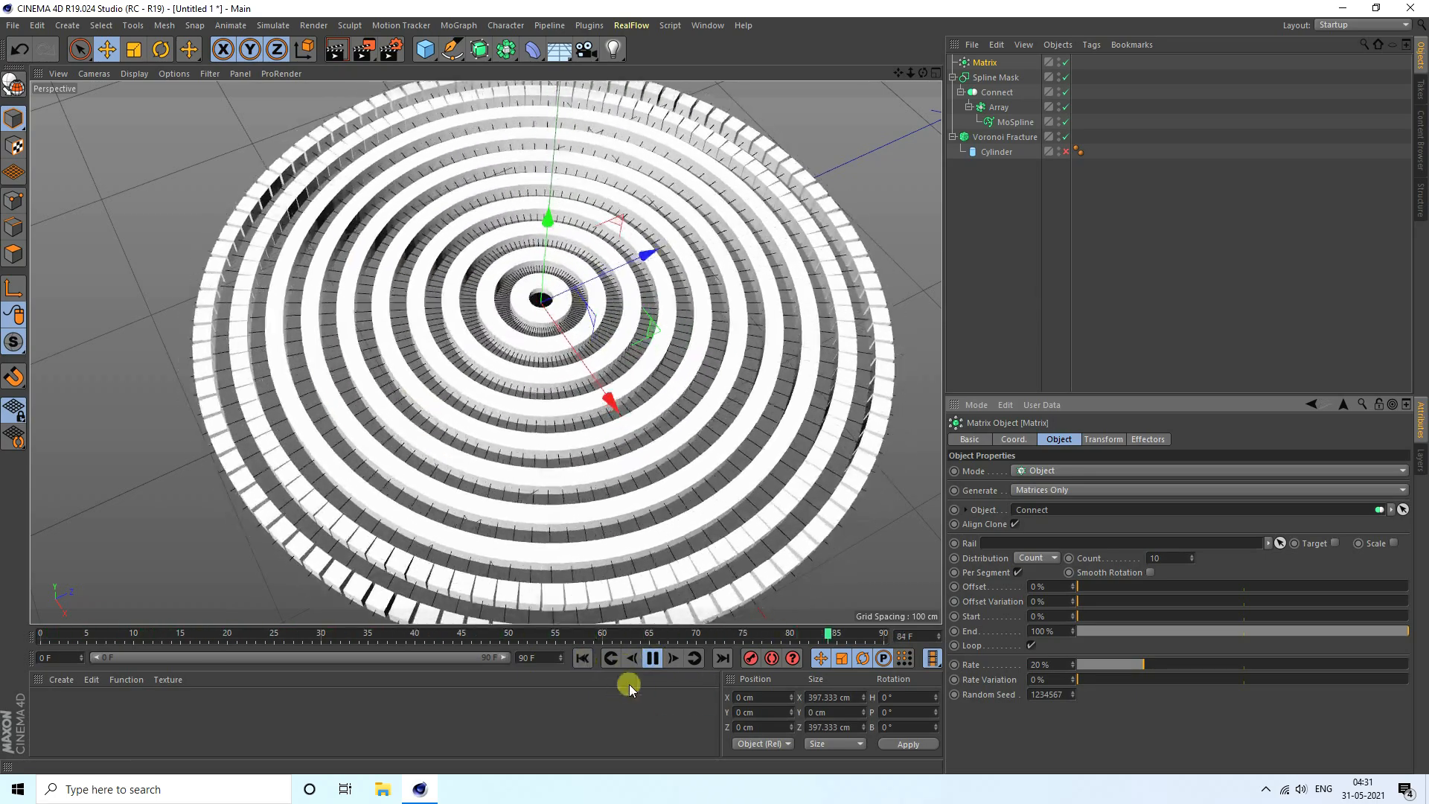
click(652, 659)
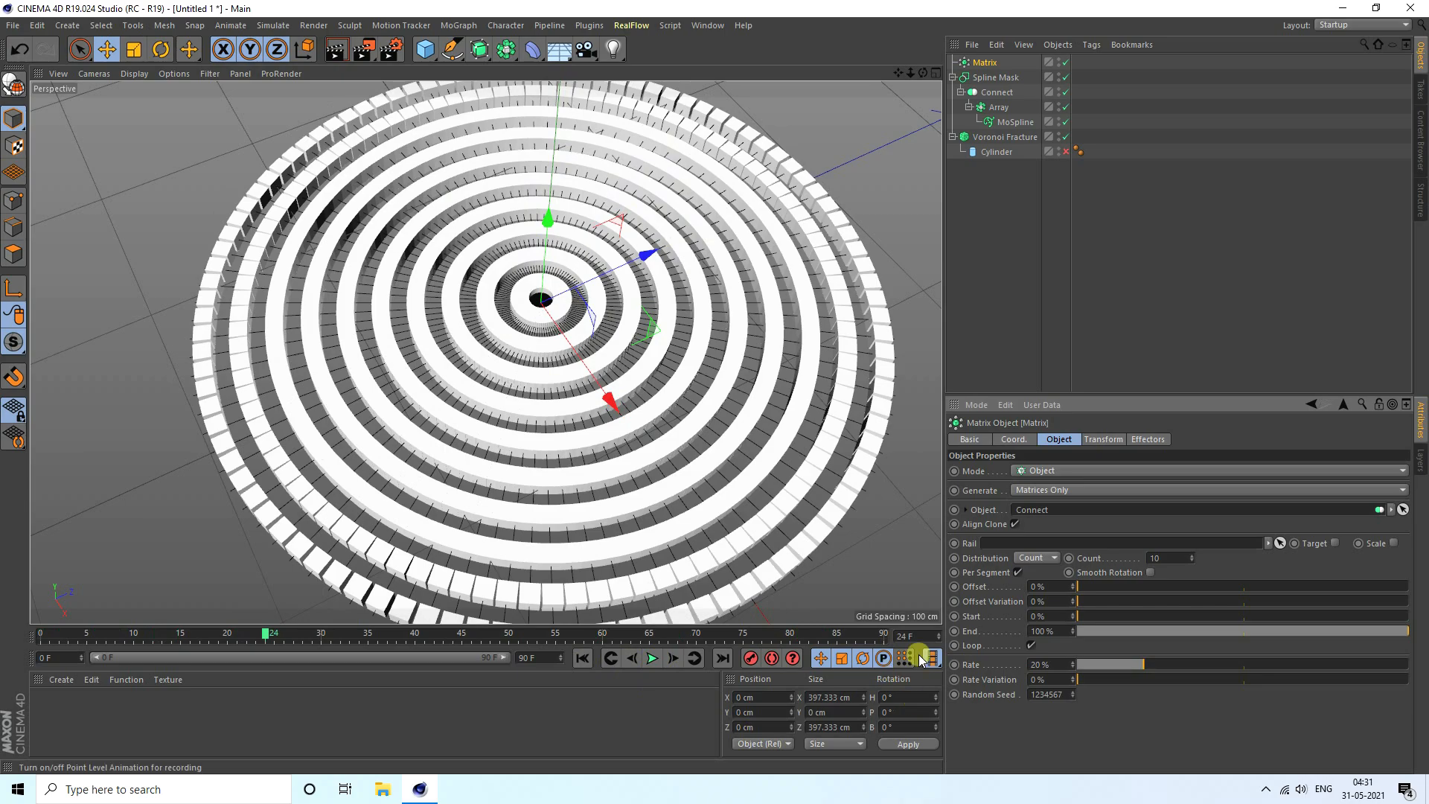
Set the Matrix's Offset to 100%, Count to 2 and Offset Variation to 50%, and preview the motion
drag(1092, 589, 1421, 587)
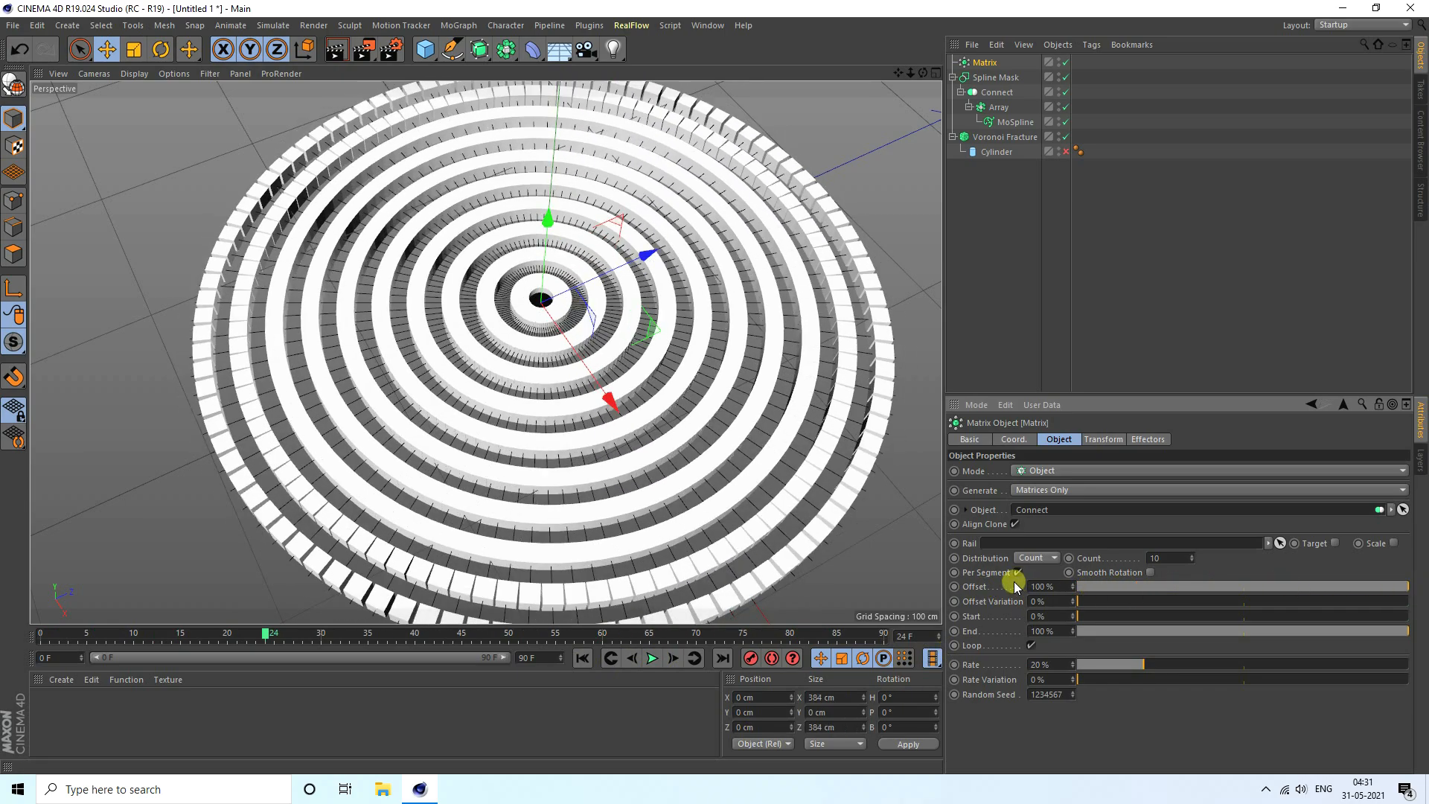
drag(1191, 560, 1191, 560)
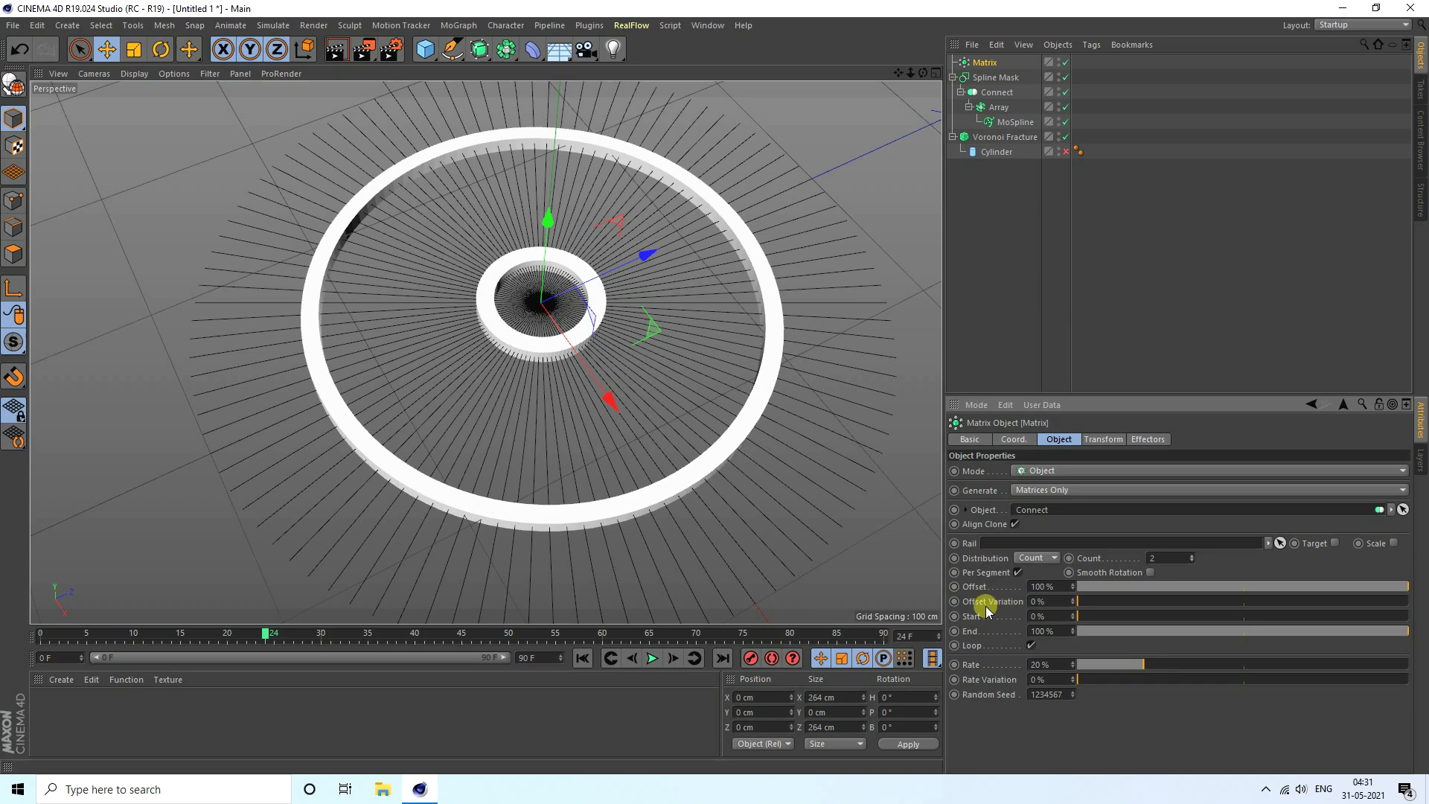
drag(1081, 609, 1245, 609)
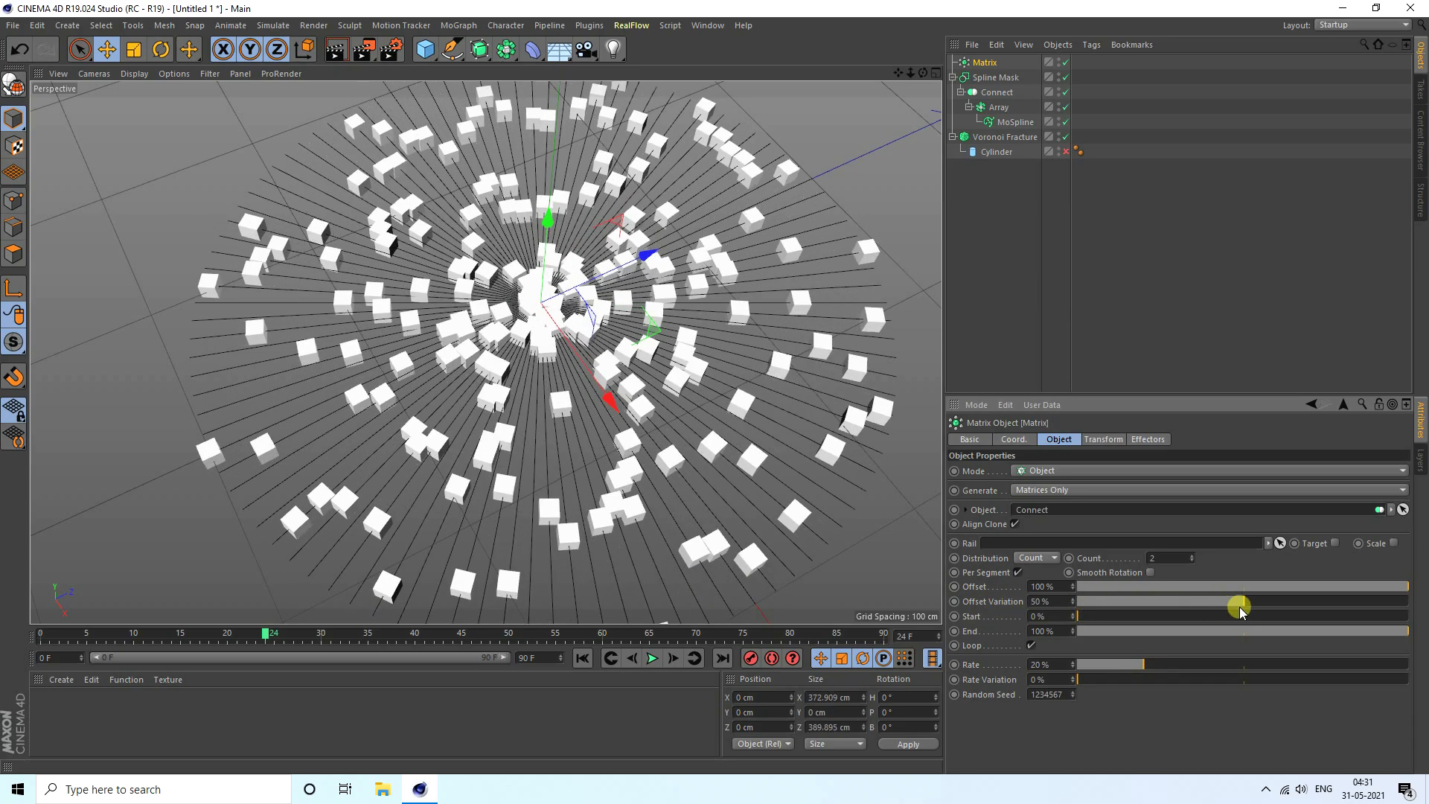
click(652, 658)
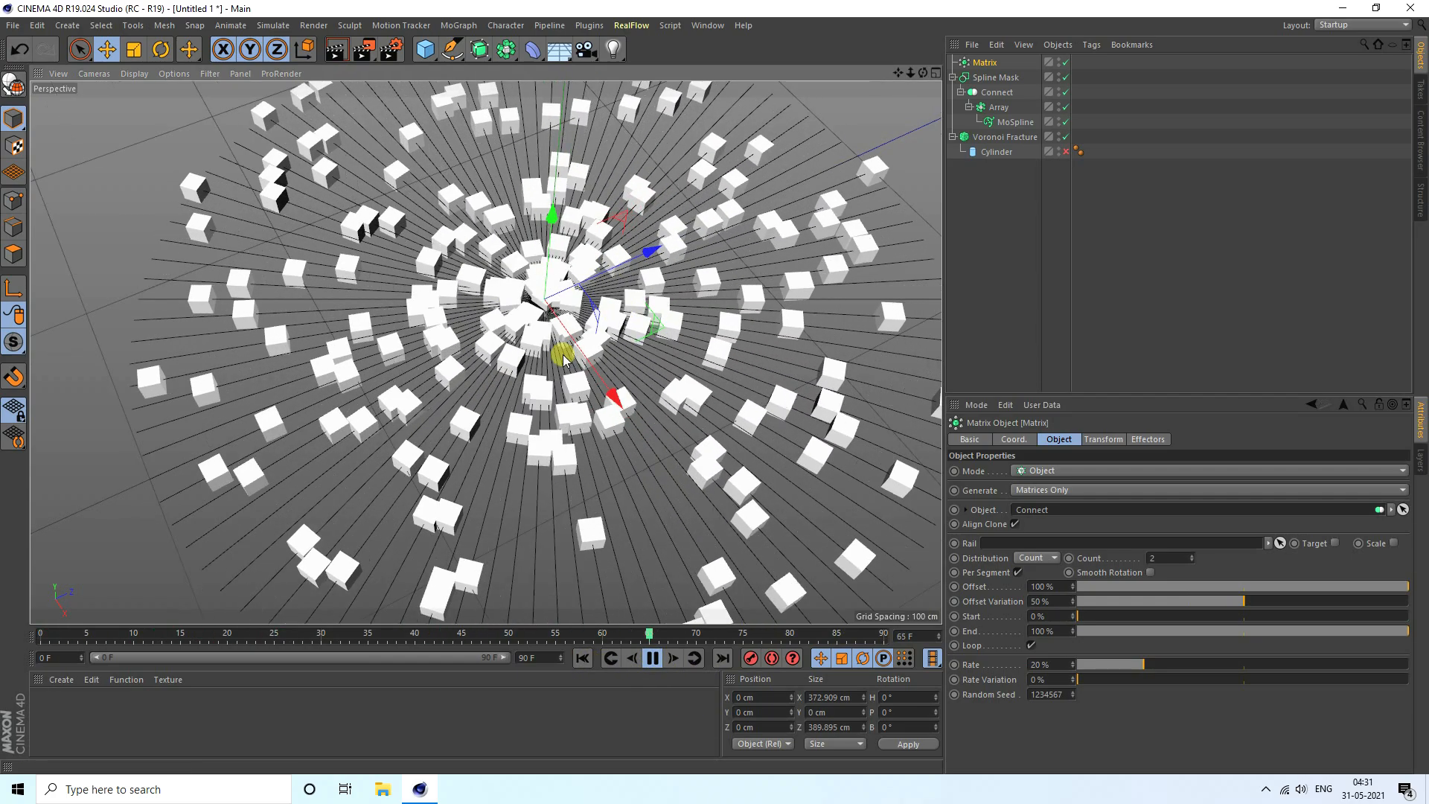
click(653, 658)
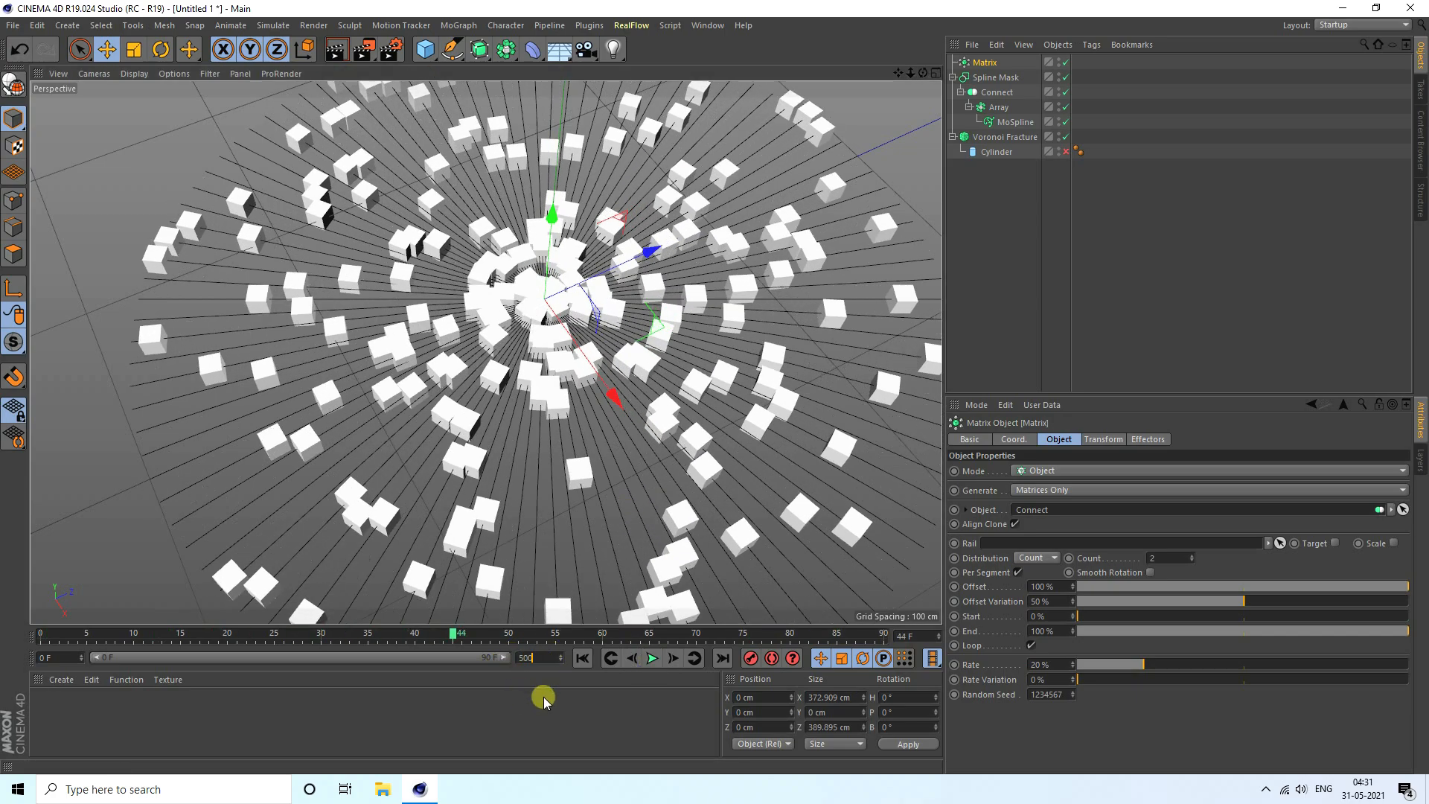
Extend the project length and the visible timeline range to 500 frames and preview the animation from the start
key(Return)
click(582, 658)
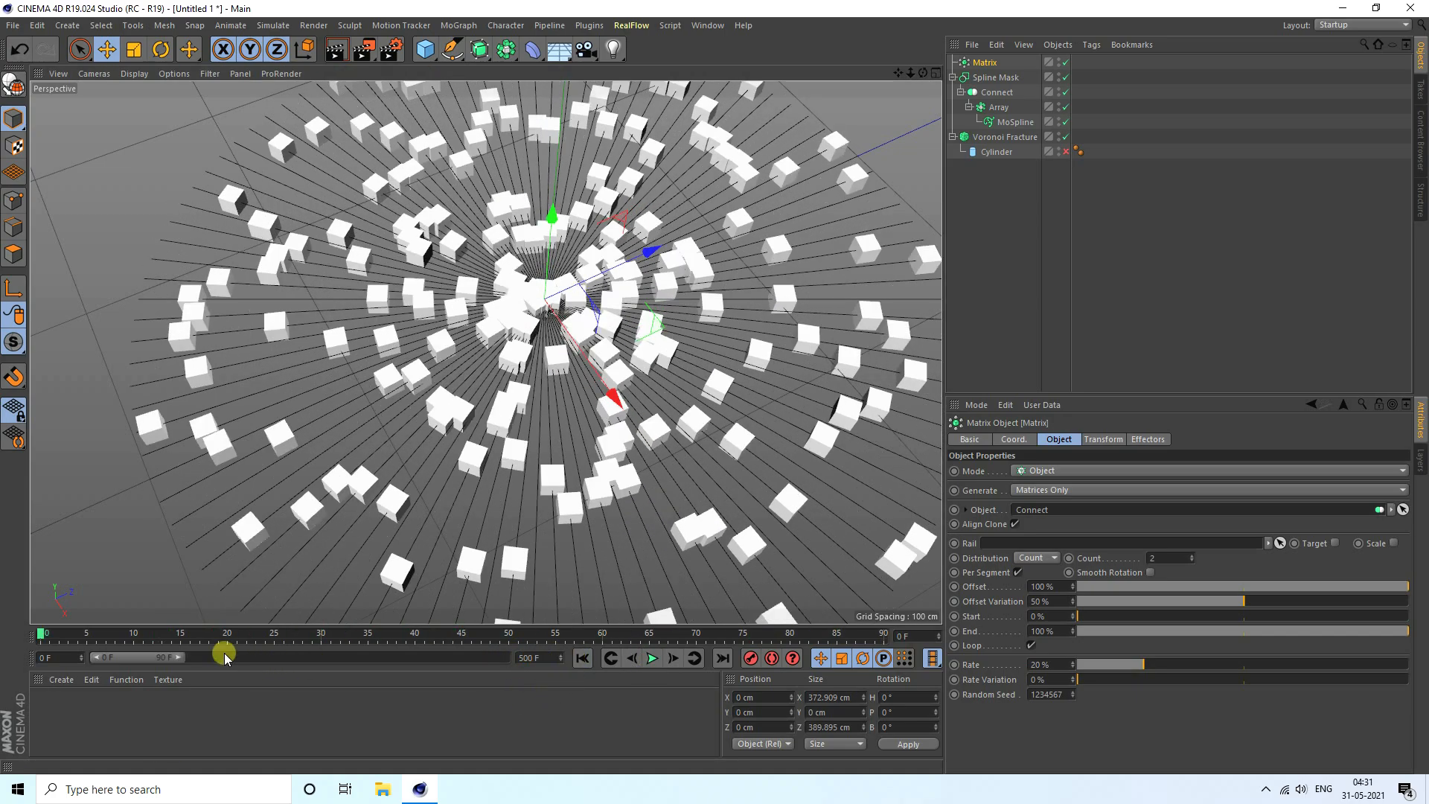
drag(179, 658, 514, 658)
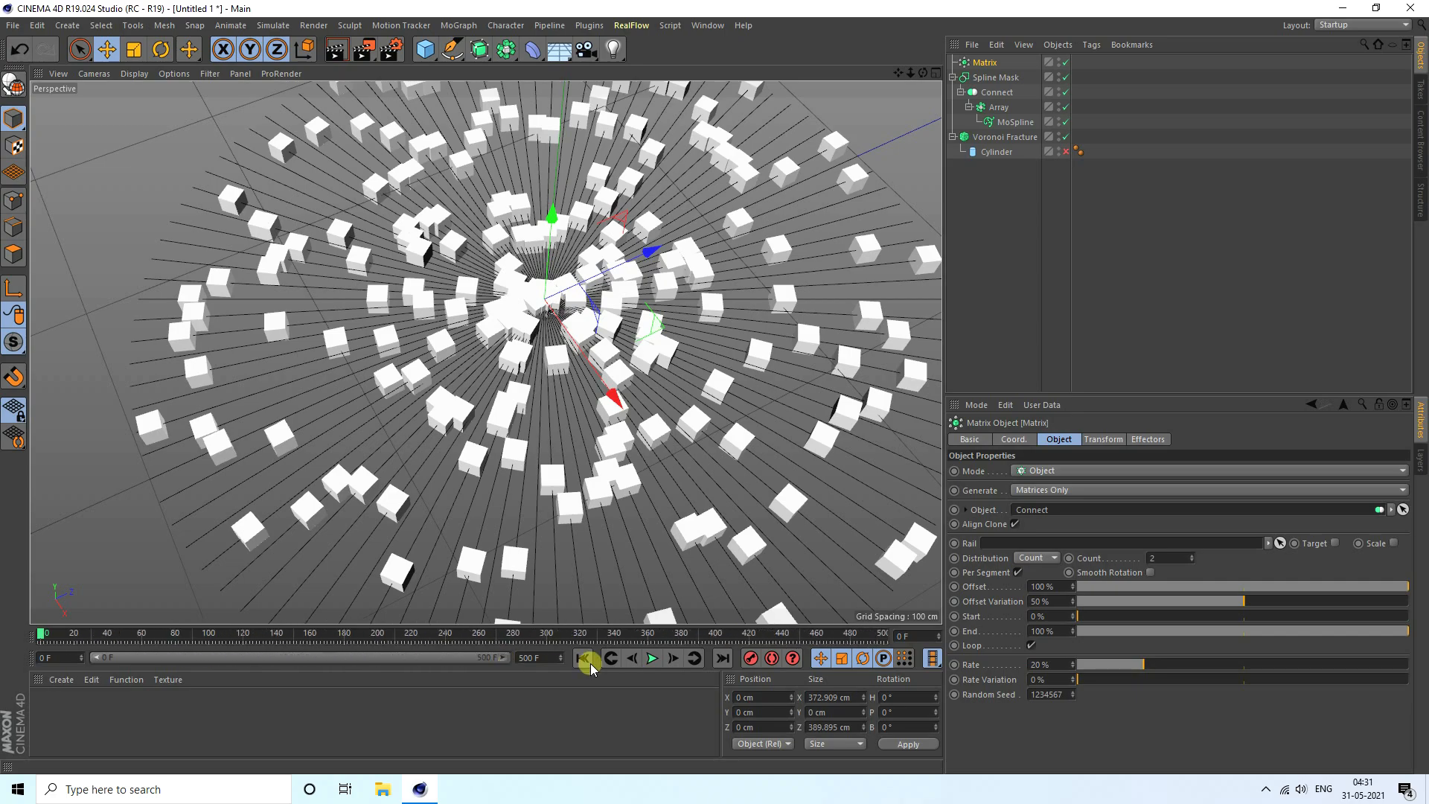
click(653, 658)
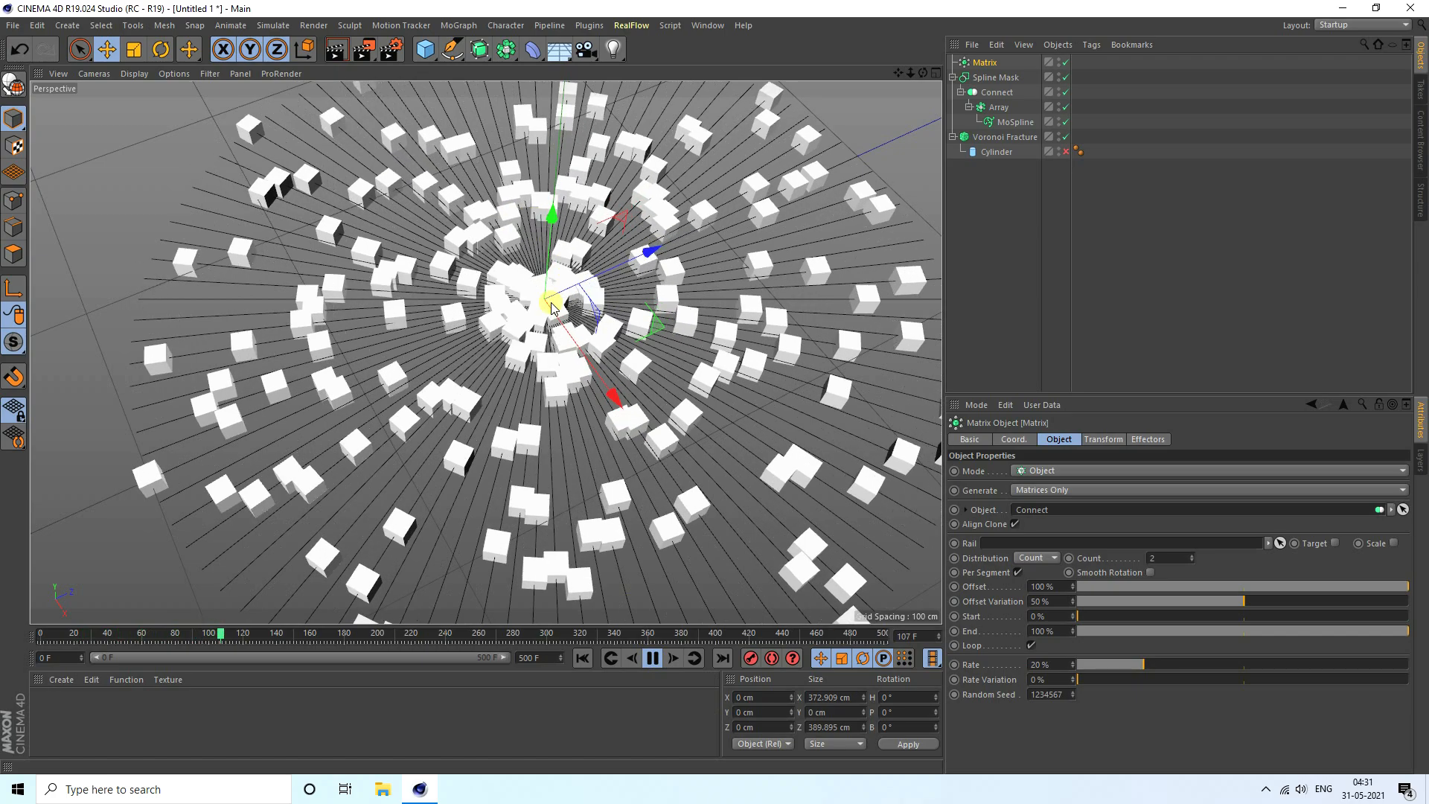
click(654, 659)
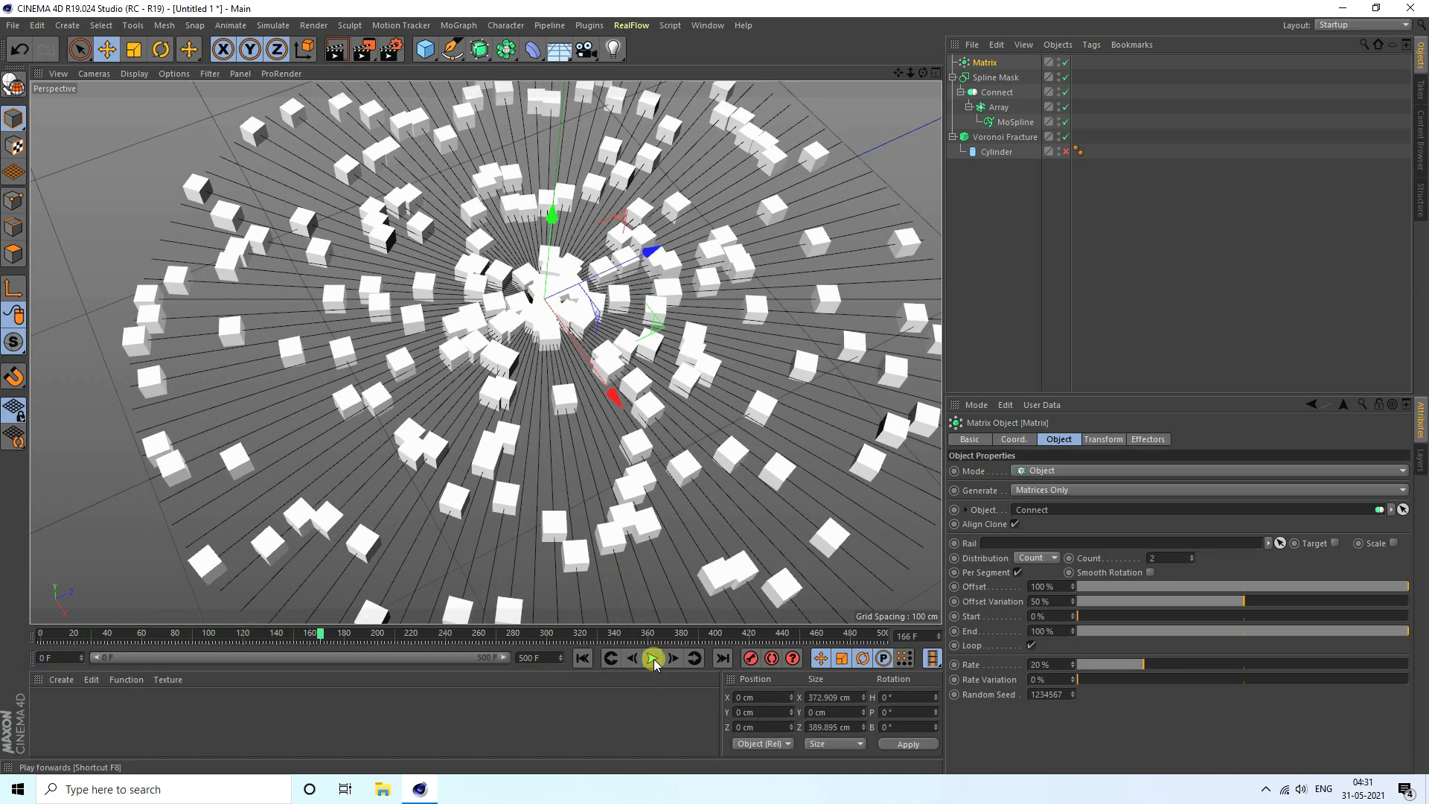
Replace the Voronoi Fracture's Point Generator source with the Matrix object
click(997, 138)
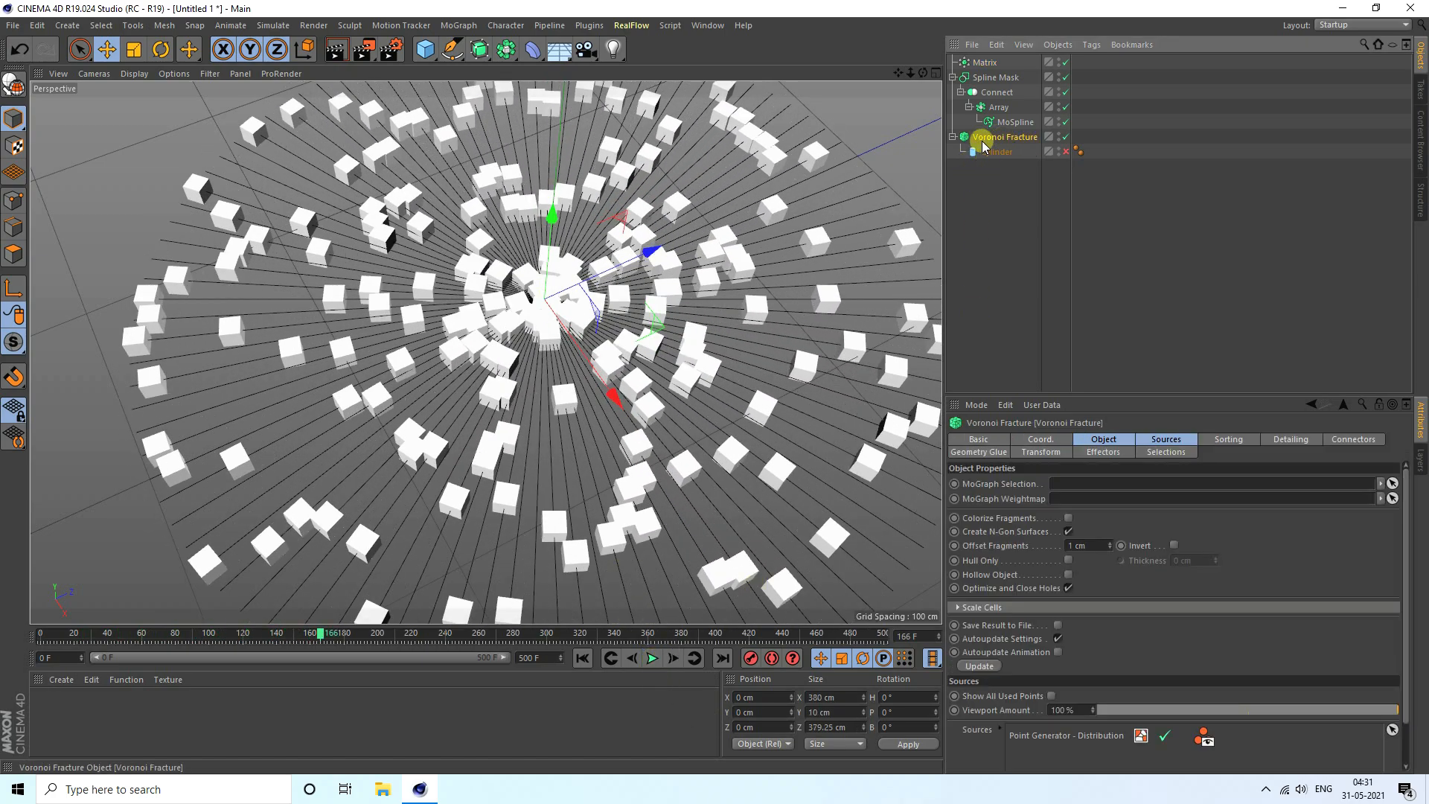
click(1168, 440)
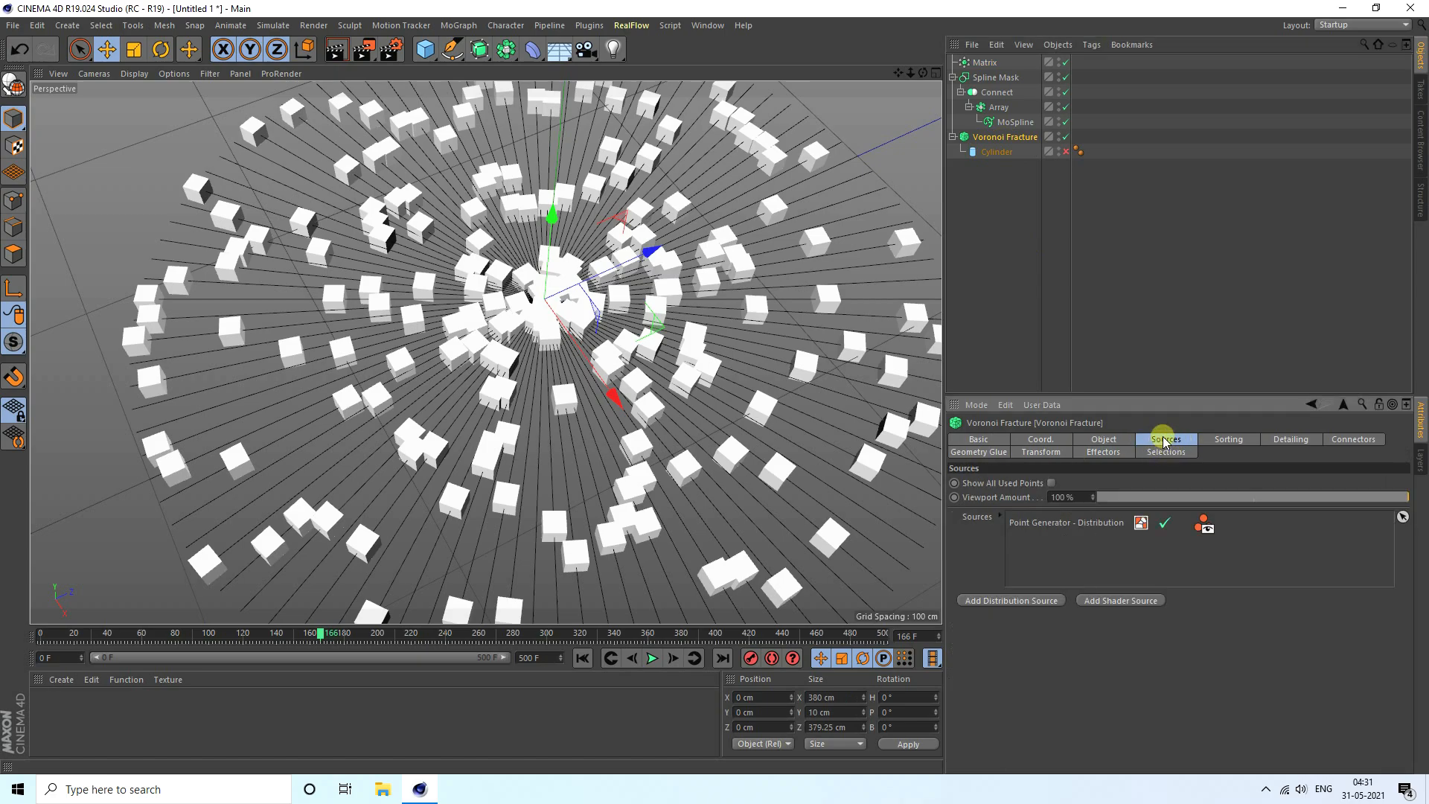
click(1026, 528)
key(Delete)
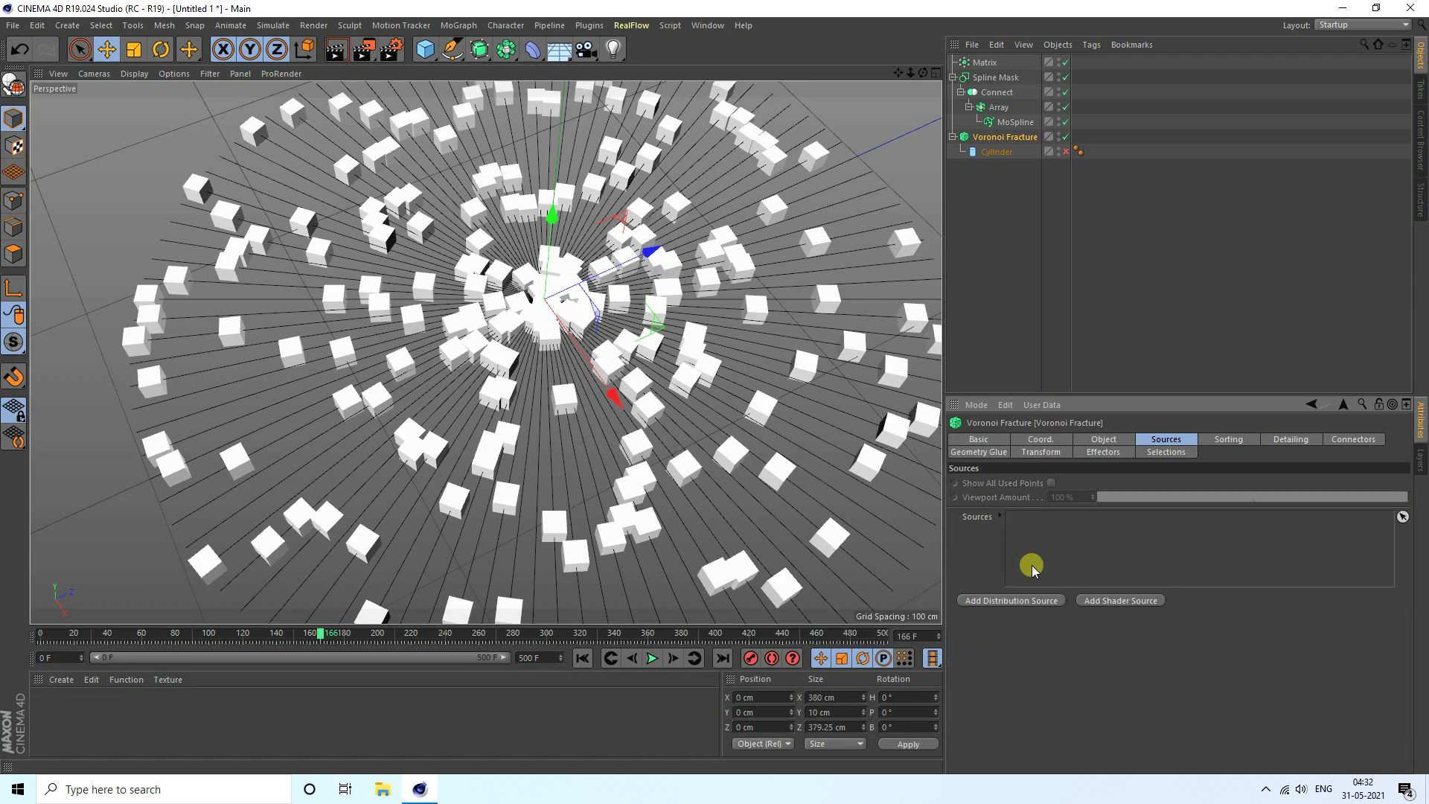
click(984, 63)
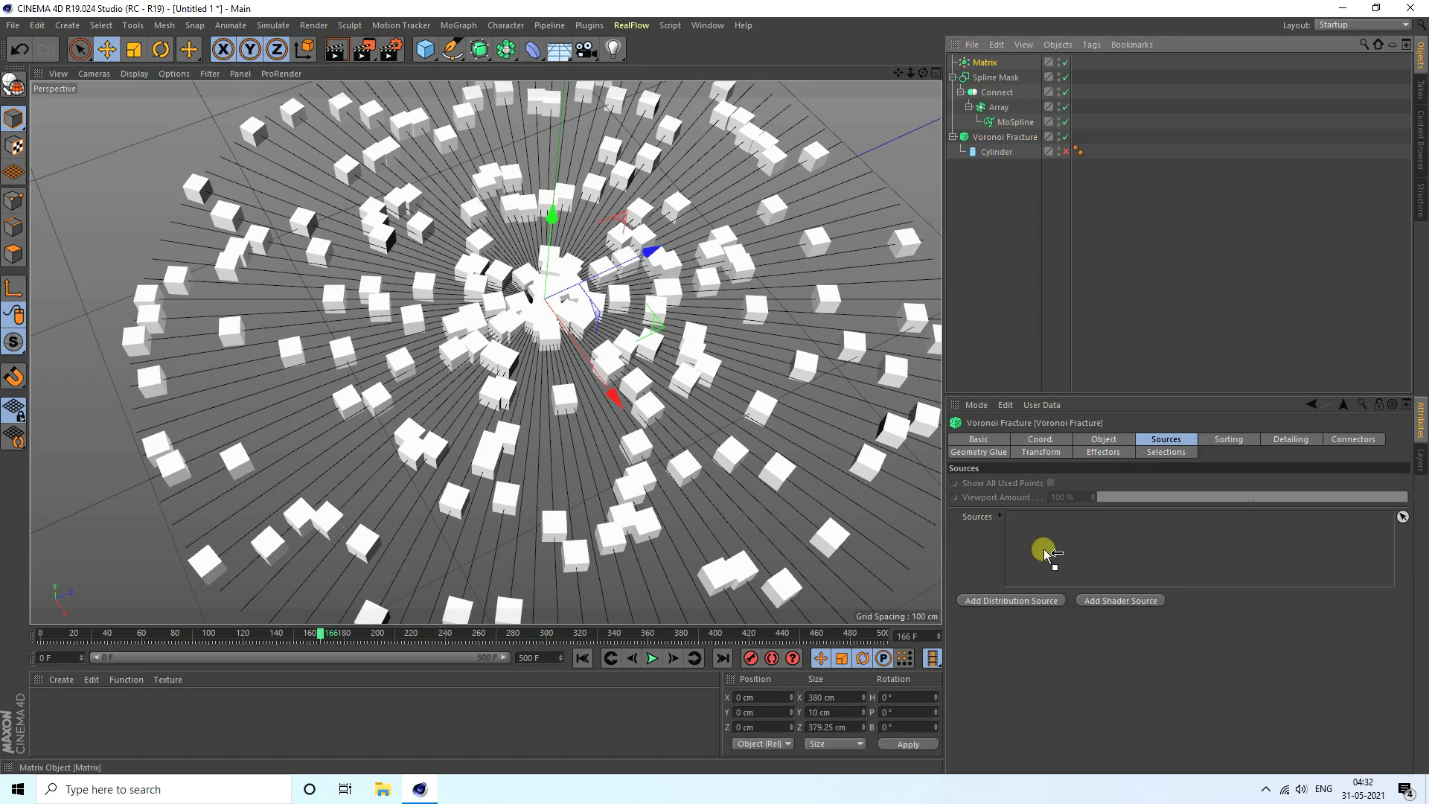
drag(1046, 555, 1043, 557)
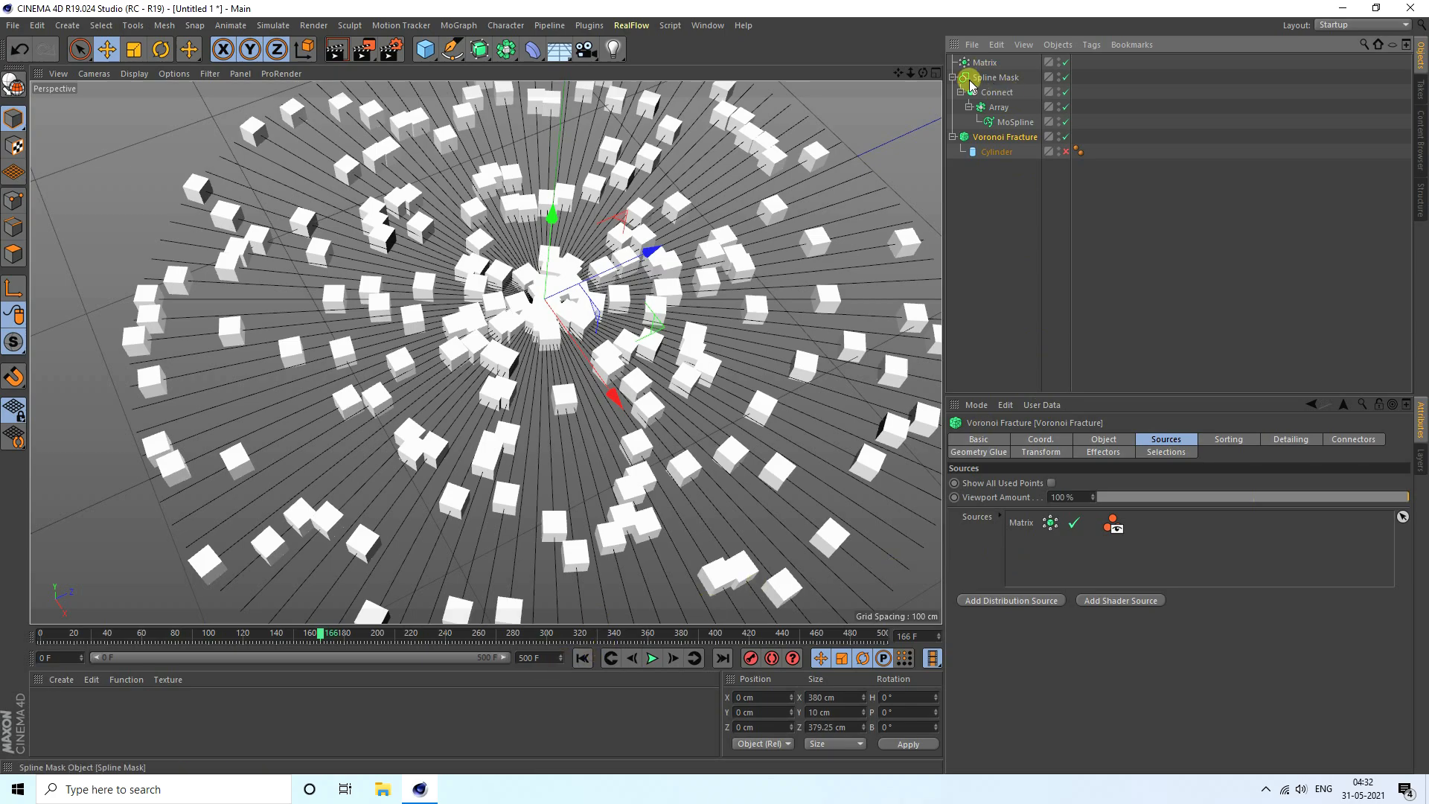
Re-enable the Cylinder, hide the Matrix in the viewport, and preview the fracture animation from the start
click(1066, 151)
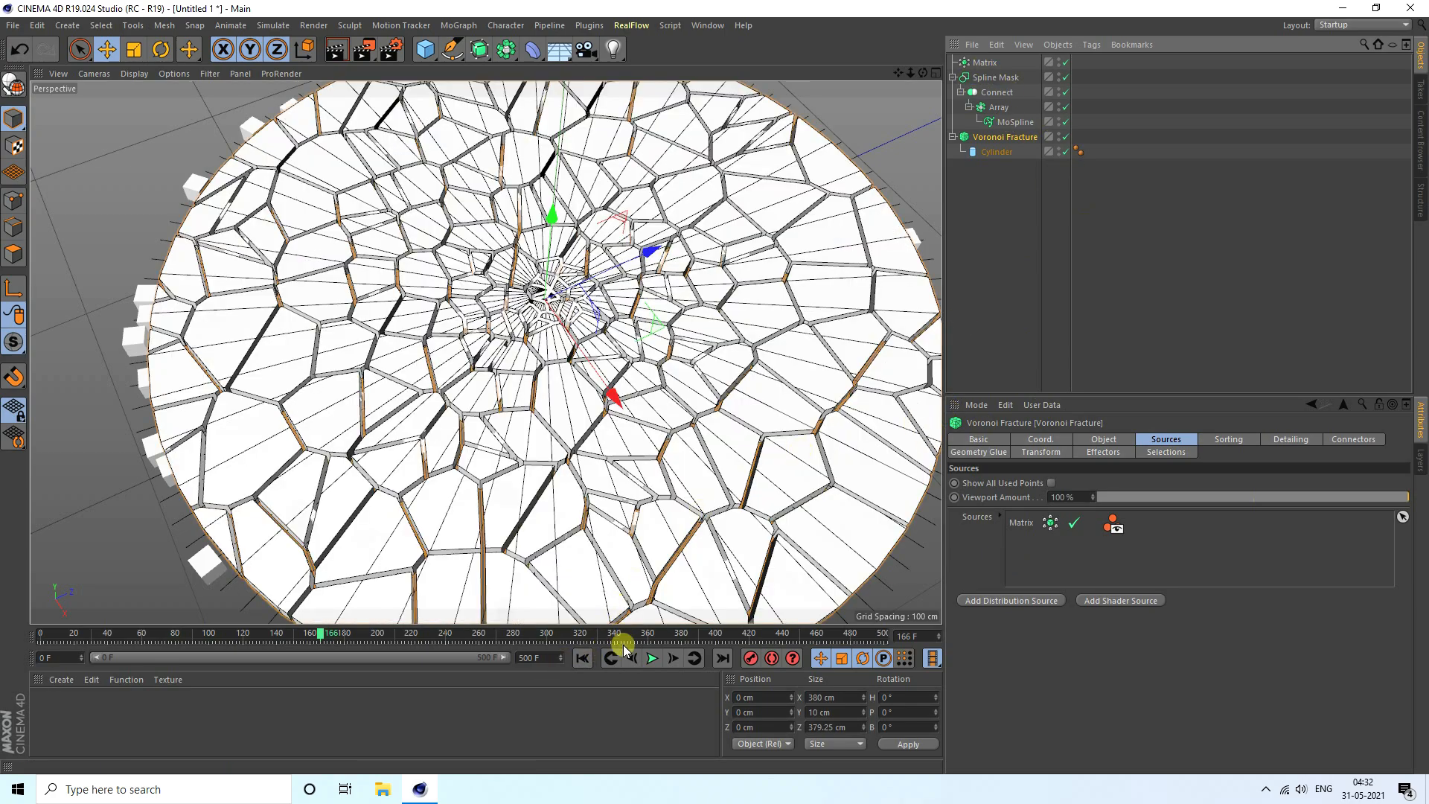
click(1058, 62)
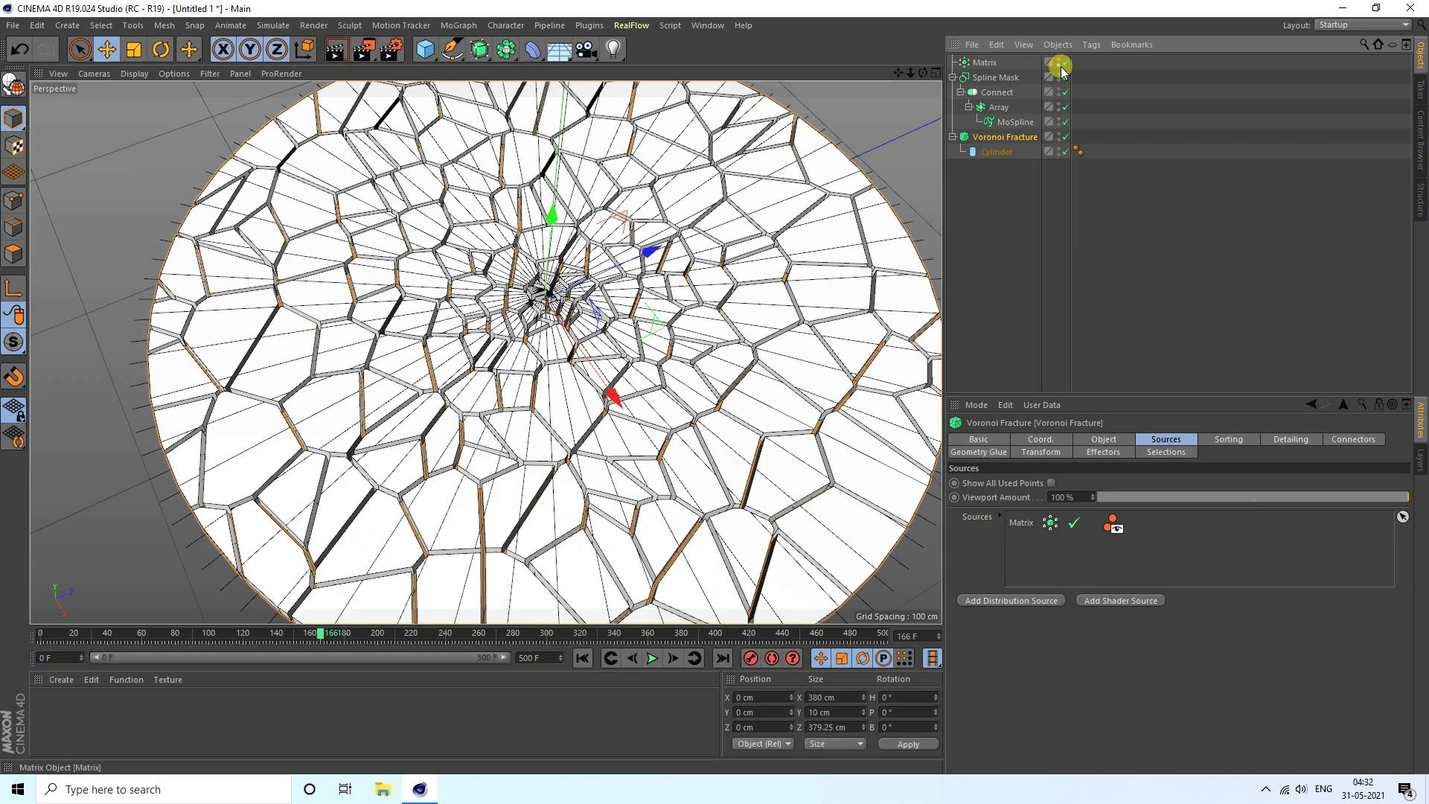
click(584, 658)
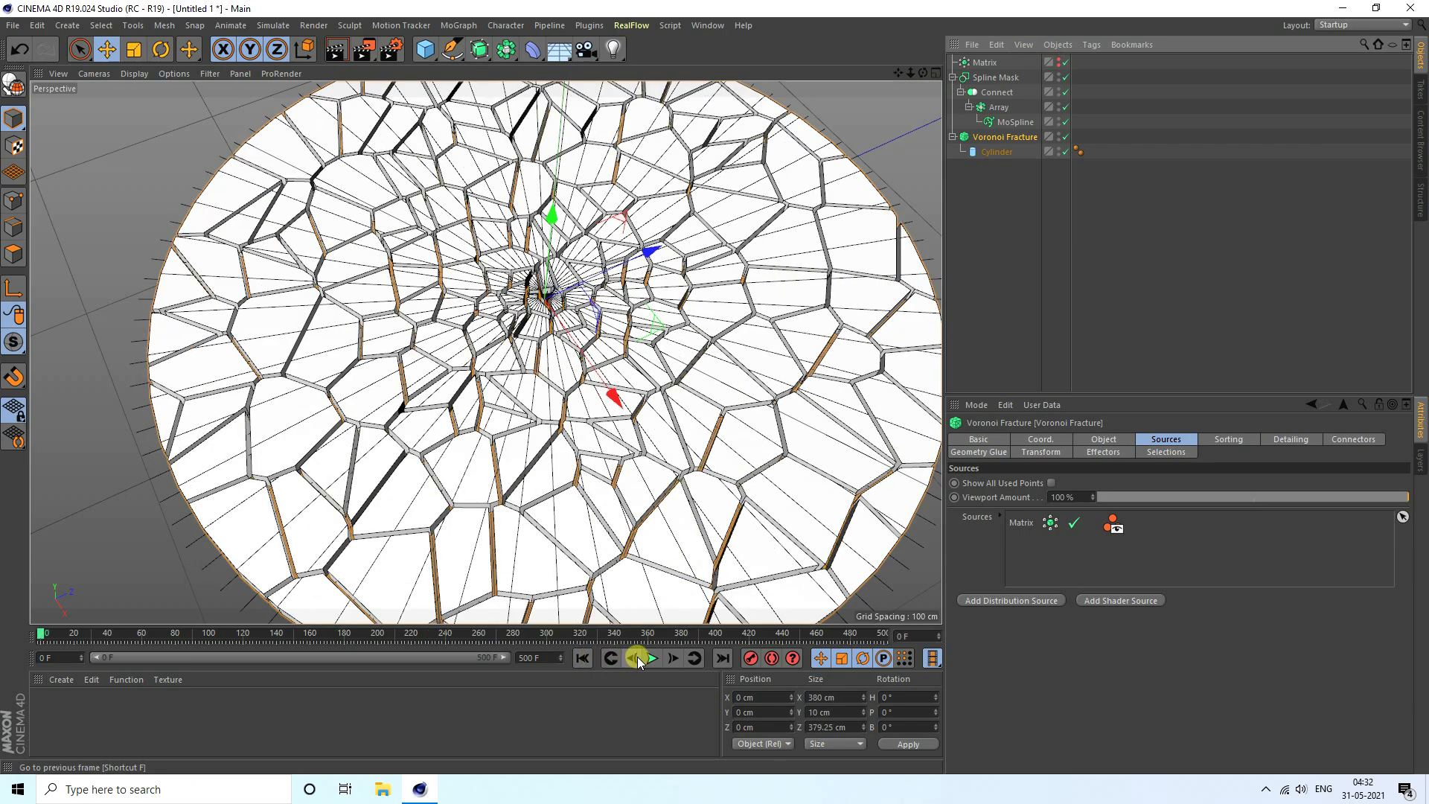
click(652, 658)
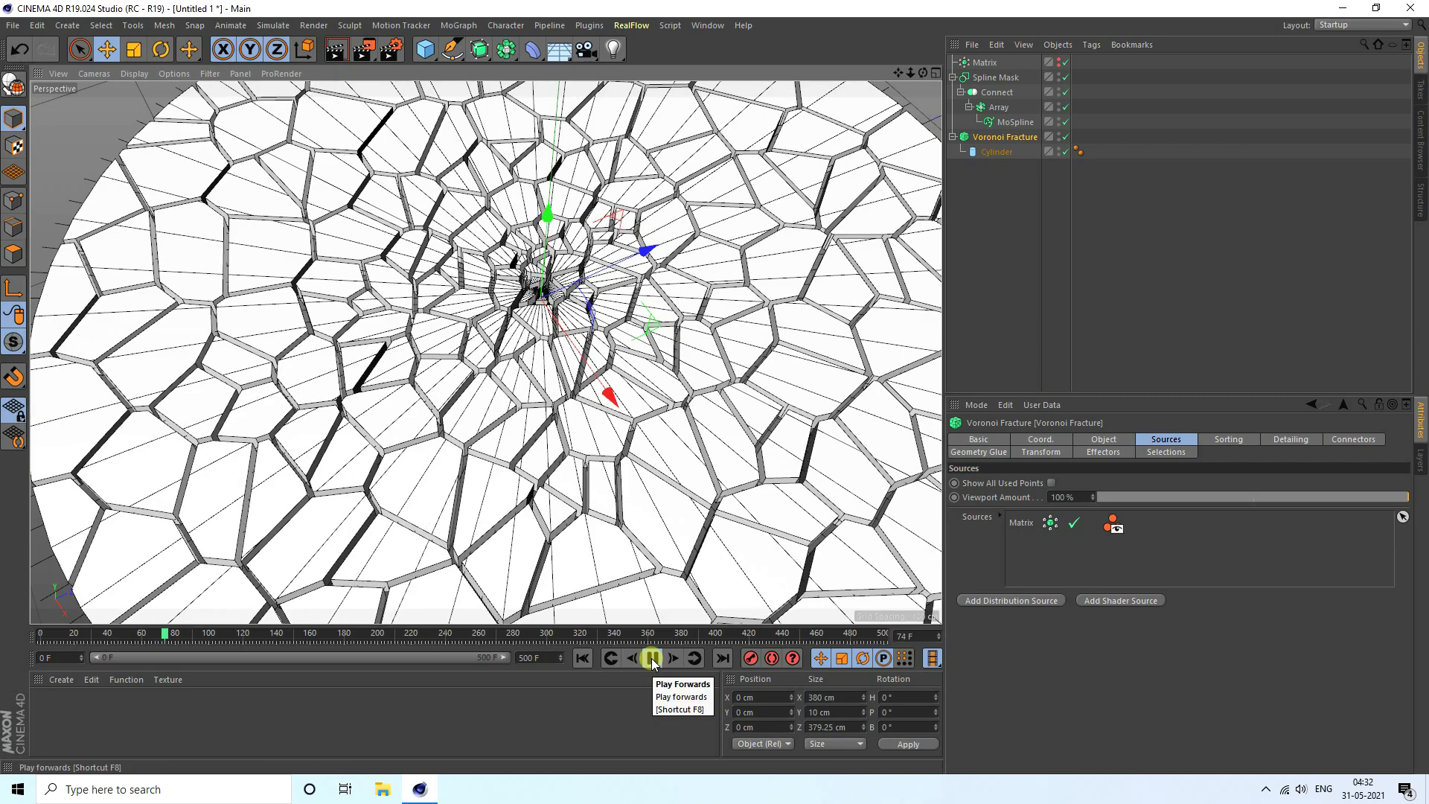
click(651, 660)
click(583, 658)
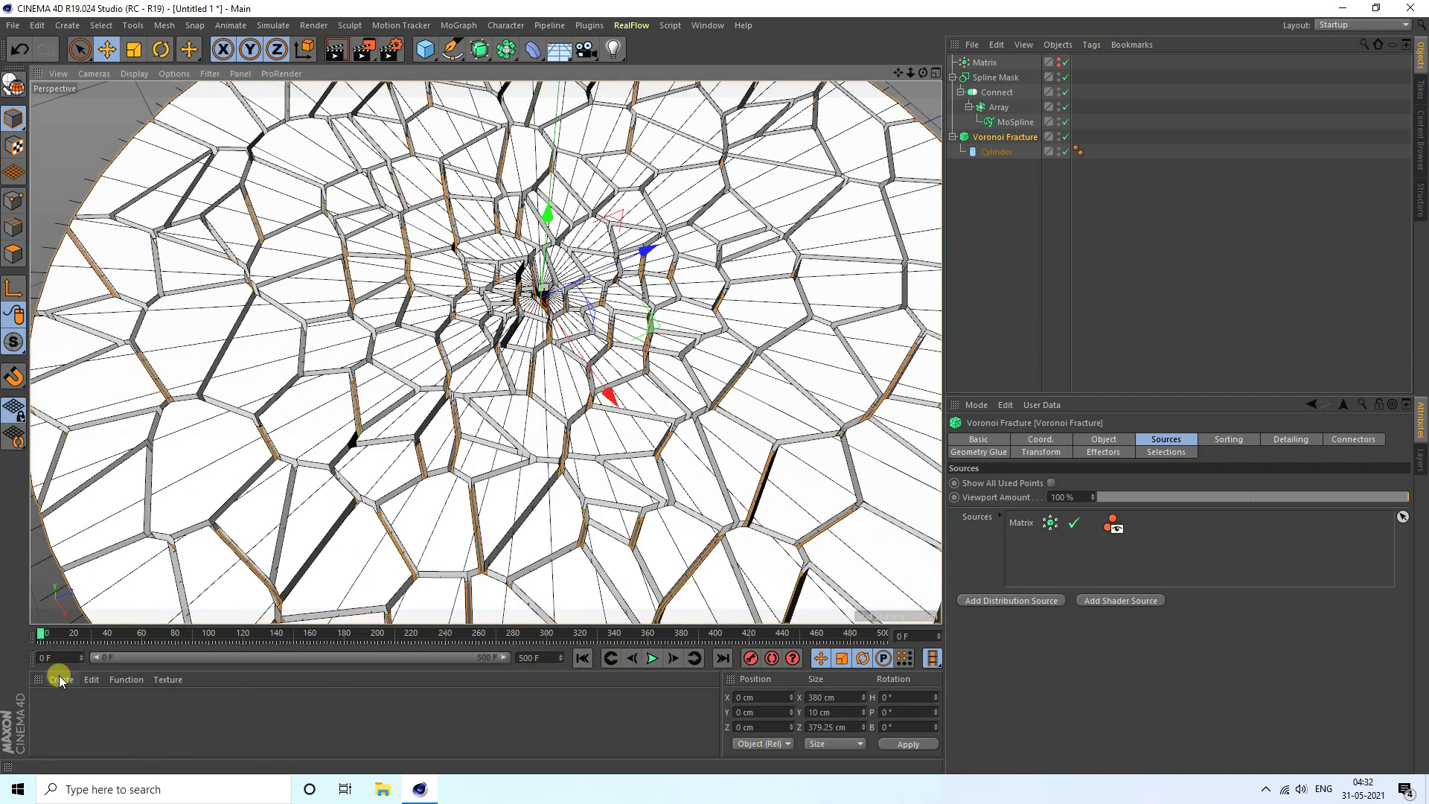
Load the MercyMat materials file from the "Cinema 4d studio lights & Materials" folder inside voro
click(61, 679)
click(87, 595)
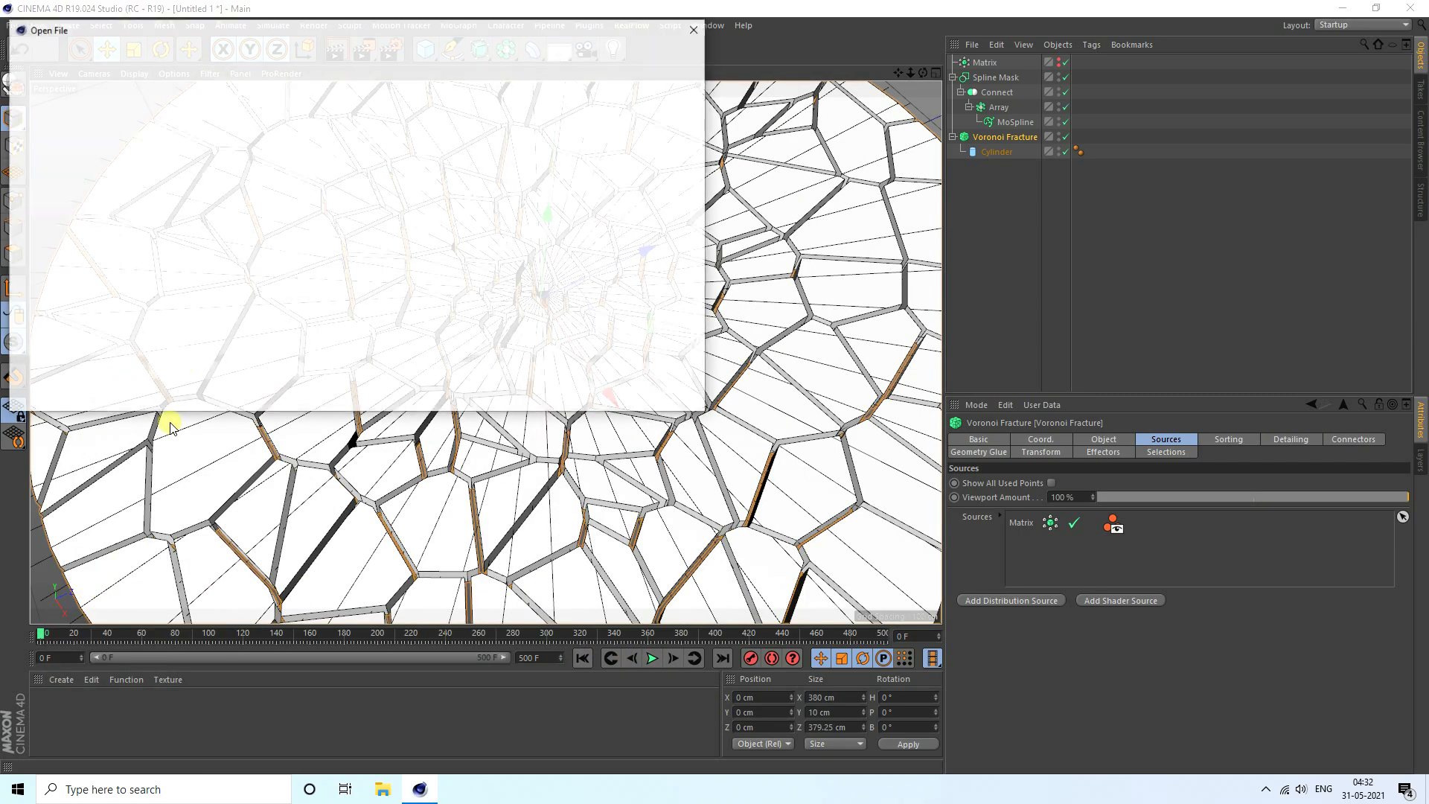
double_click(177, 230)
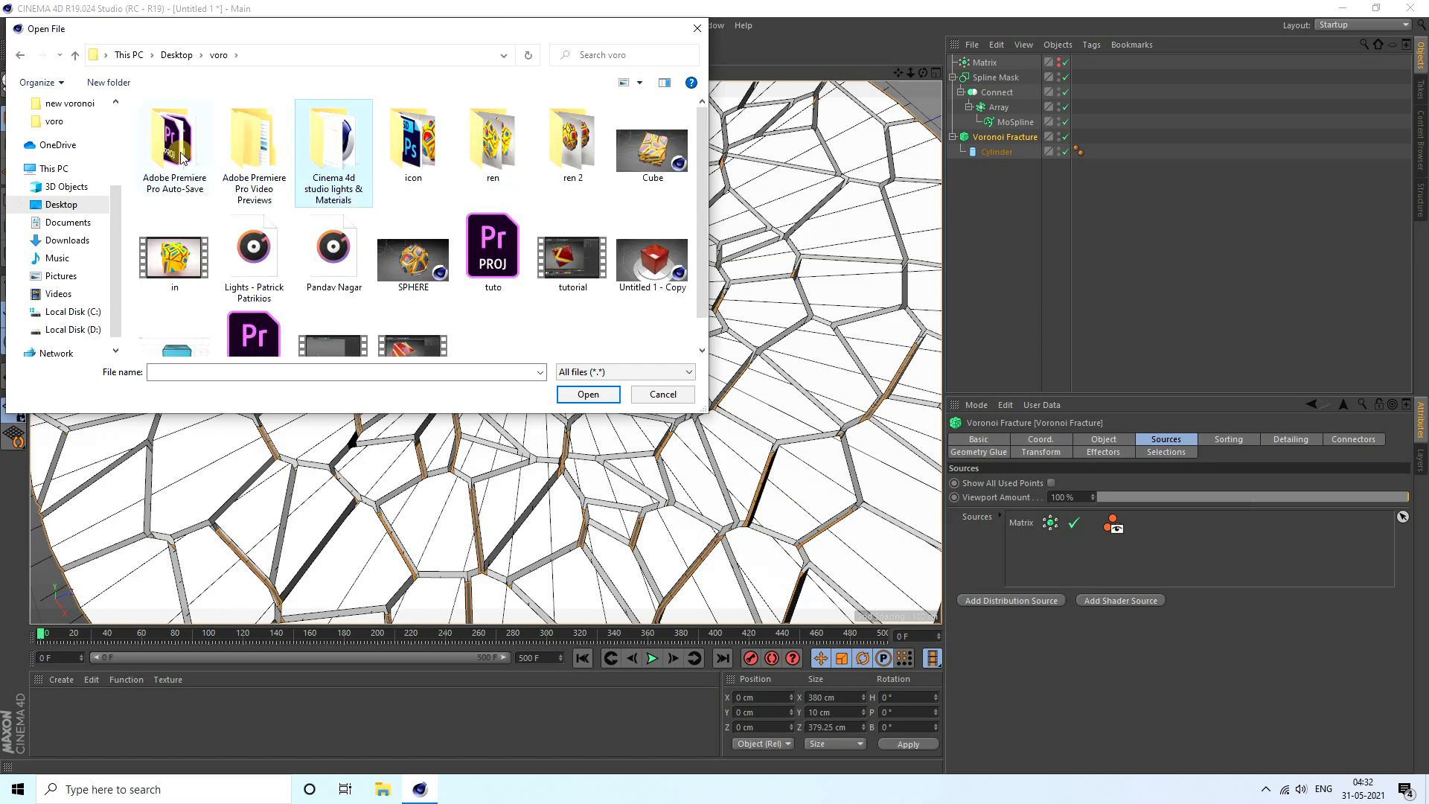
double_click(320, 151)
click(171, 145)
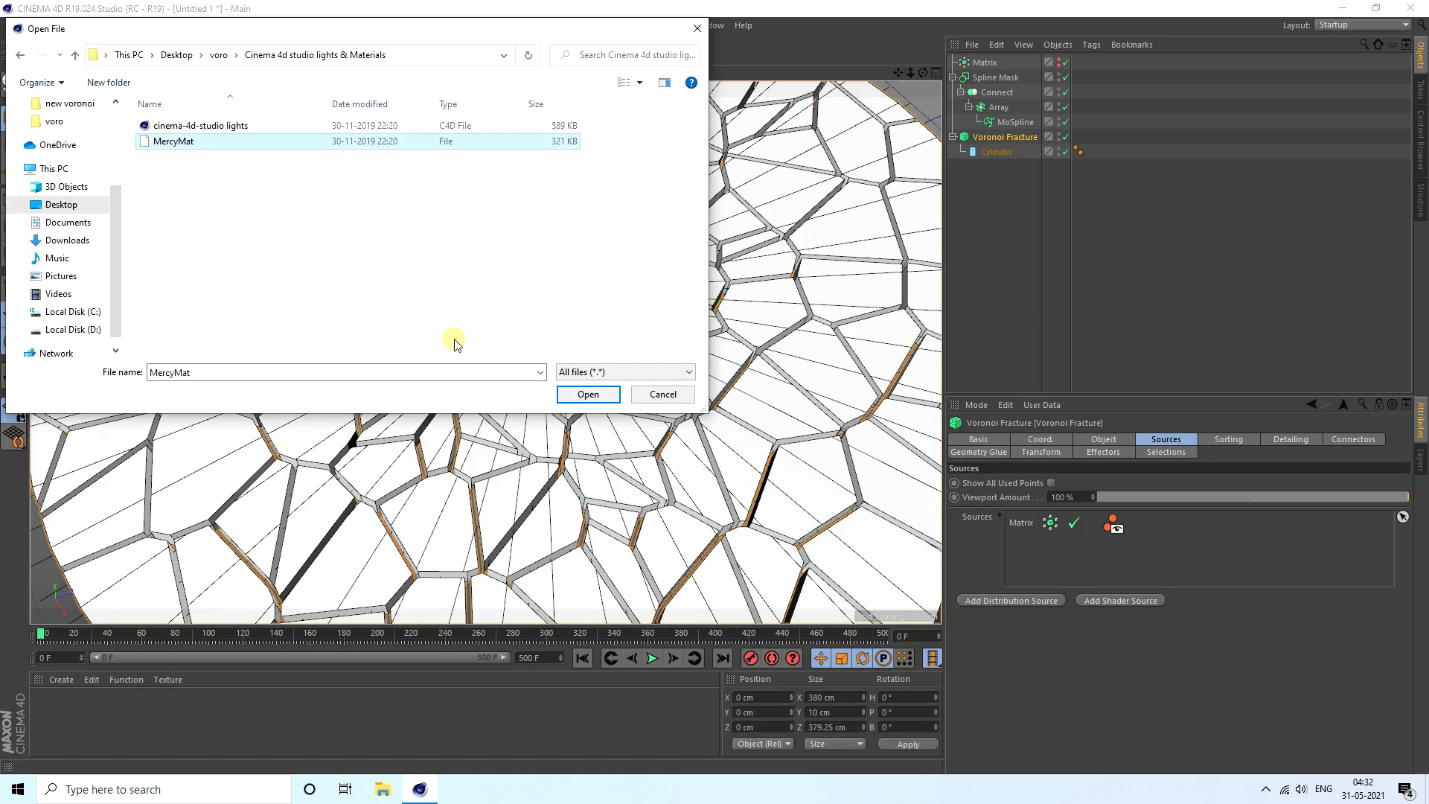
click(576, 398)
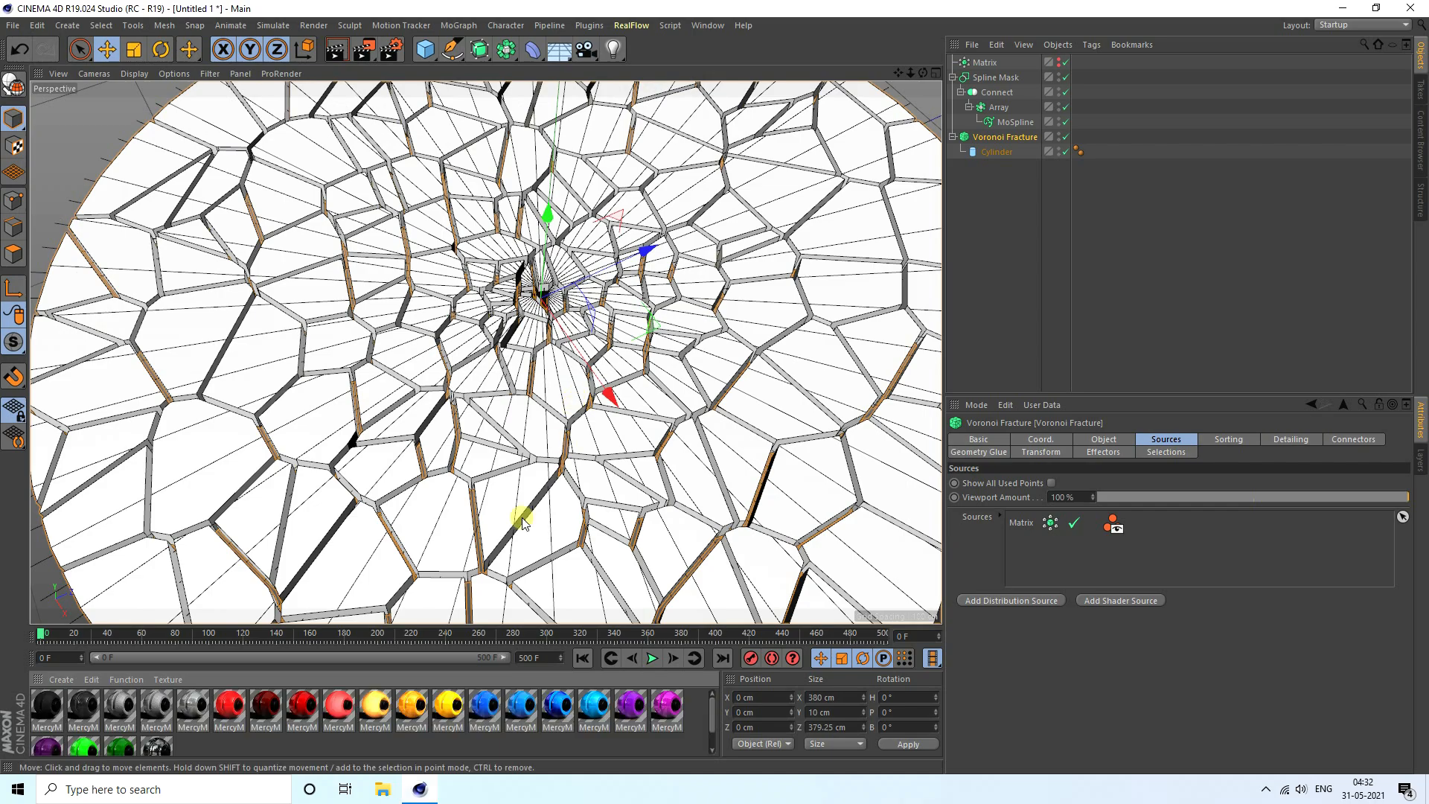
Apply the bright yellow MercyMP material to the Cylinder and move its texture tag to the Voronoi Fracture
click(449, 714)
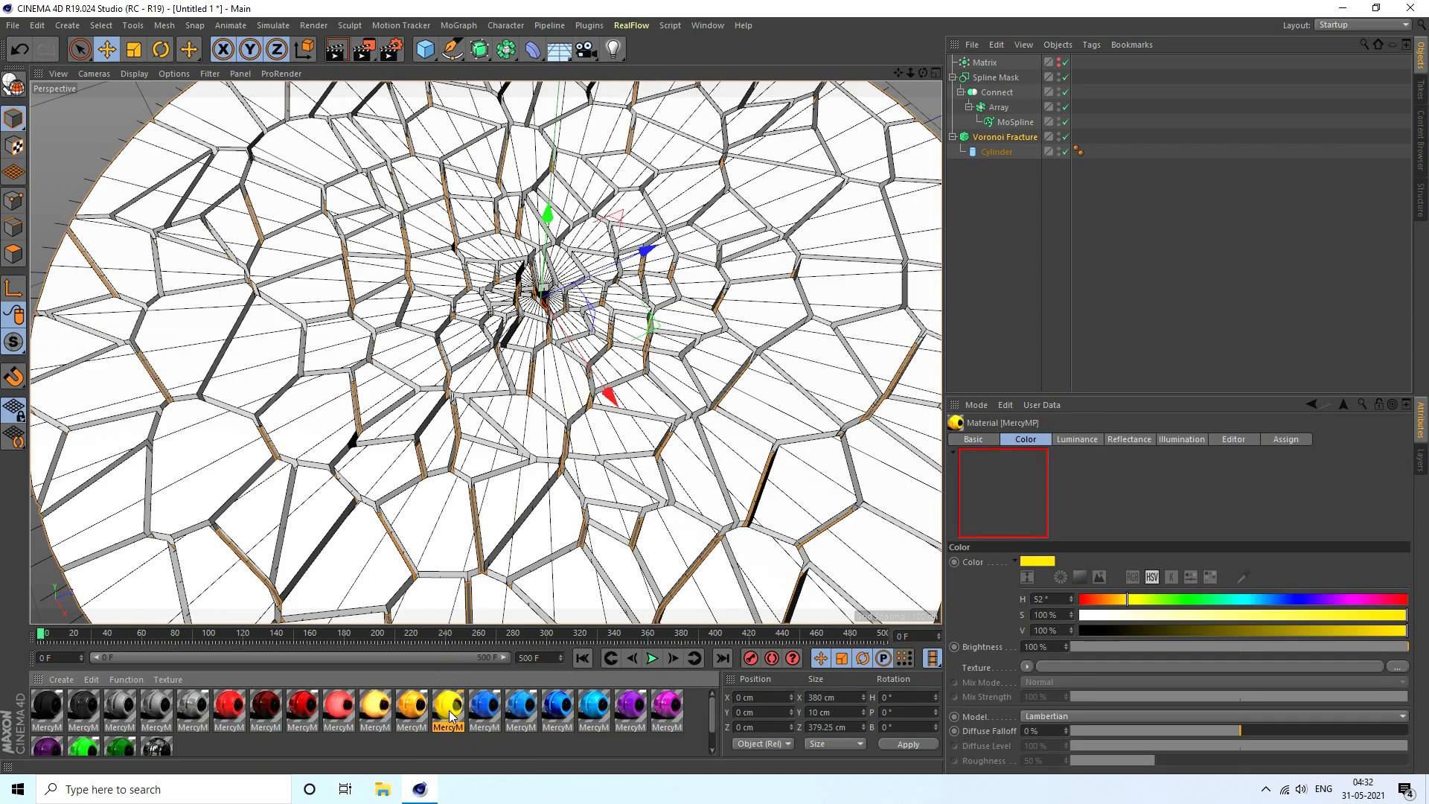
drag(1004, 152, 1004, 153)
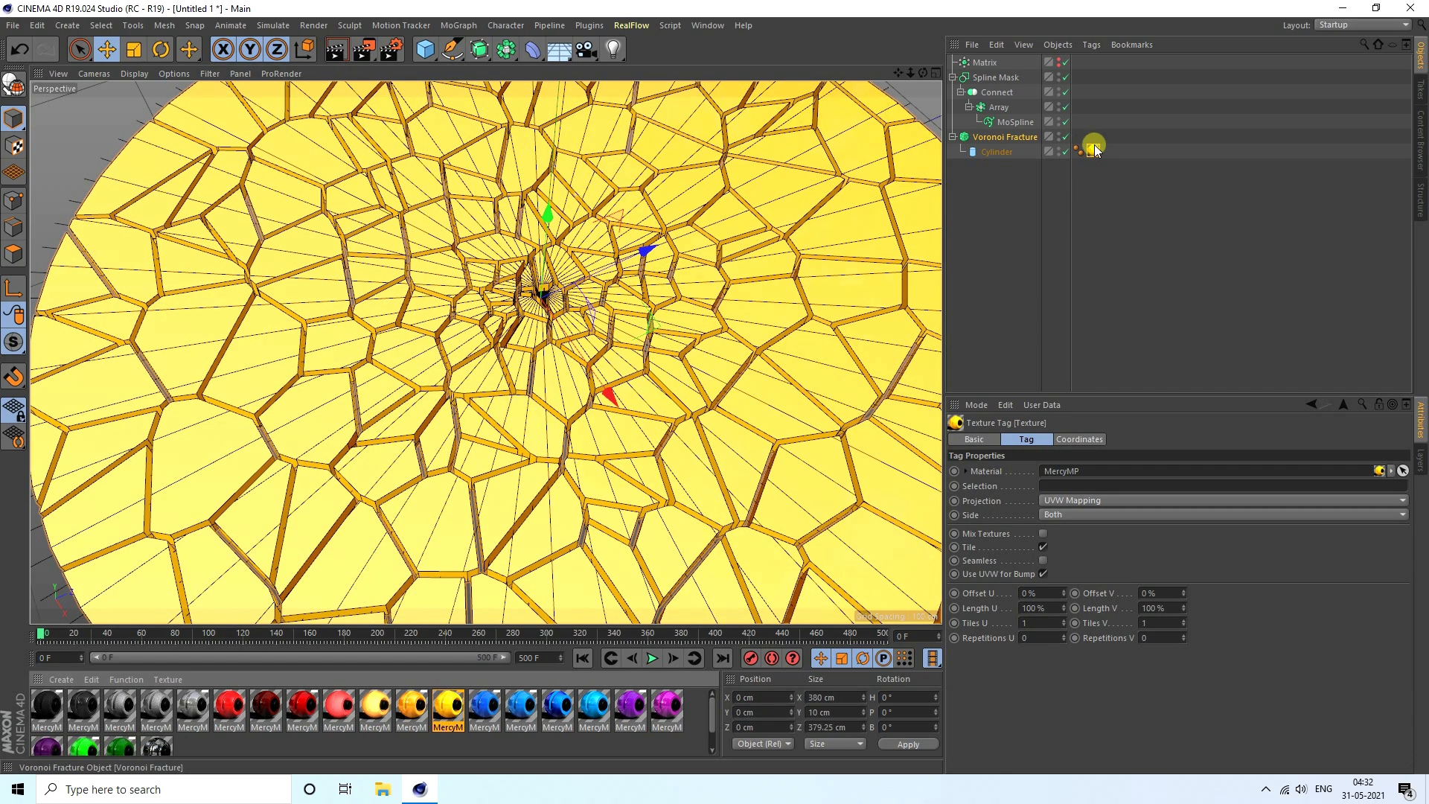
drag(1092, 149, 1081, 137)
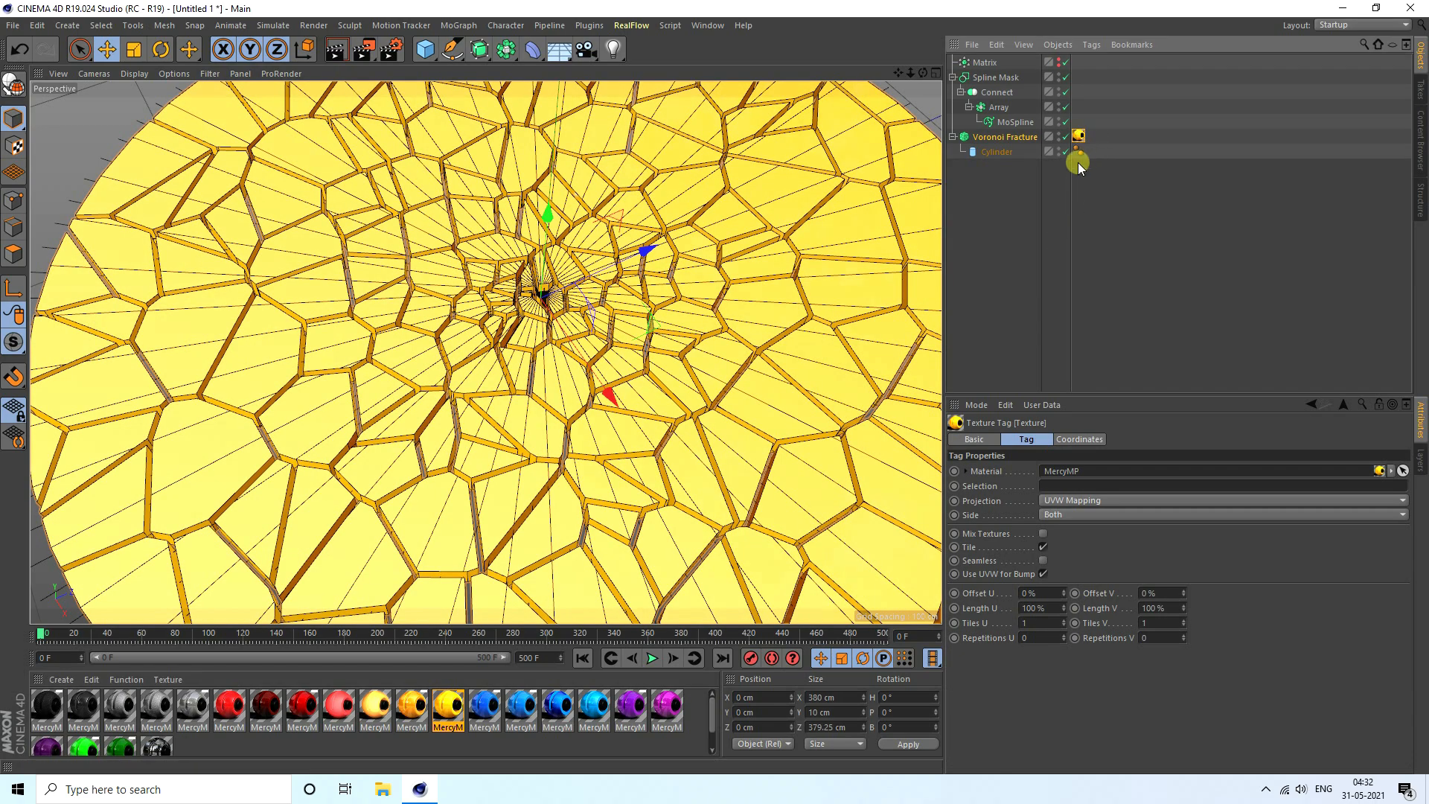
Duplicate the Voronoi Fracture with its child and place the copy between the Spline Mask and the original
click(998, 138)
click(1106, 439)
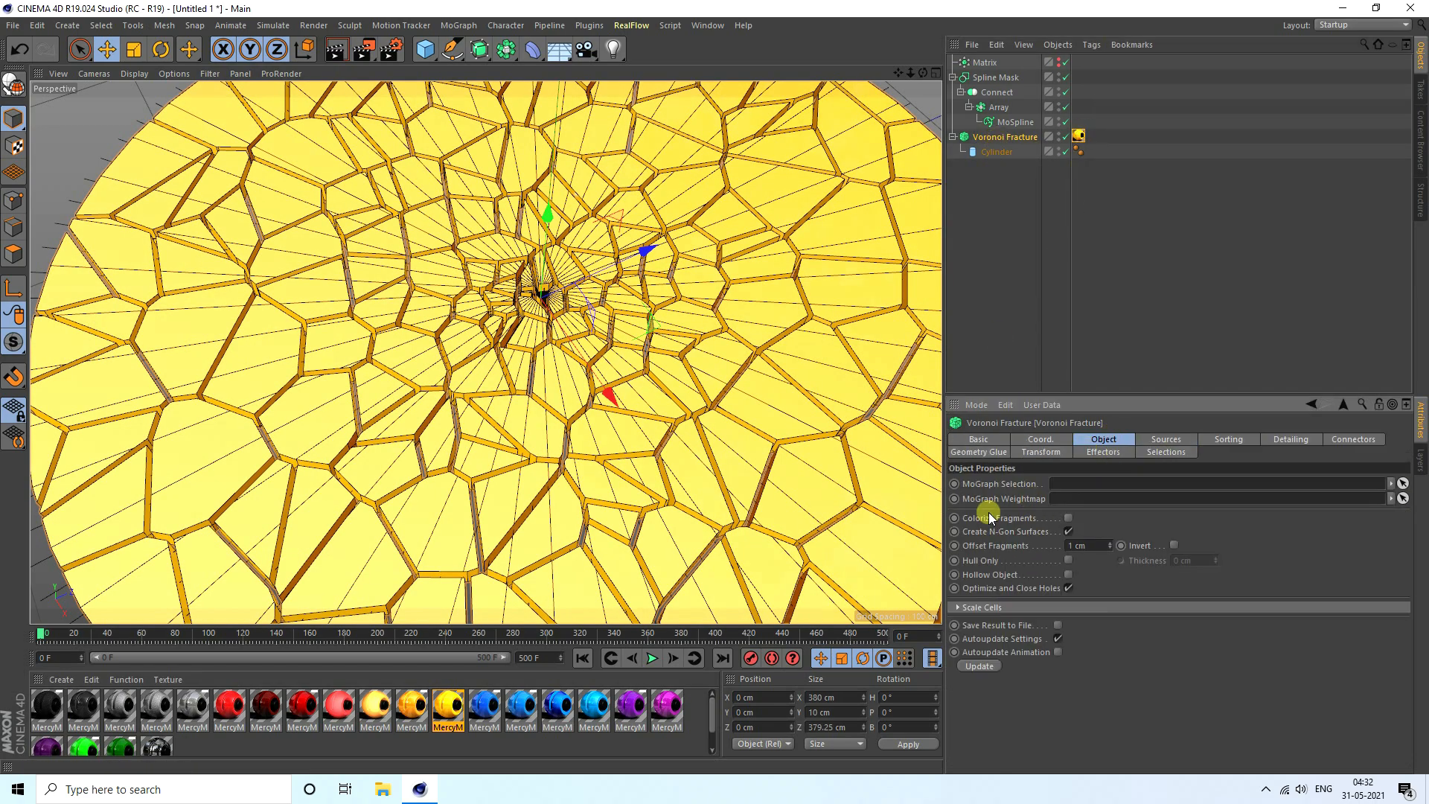
scroll(509, 358, down, 3)
scroll(509, 359, up, 1)
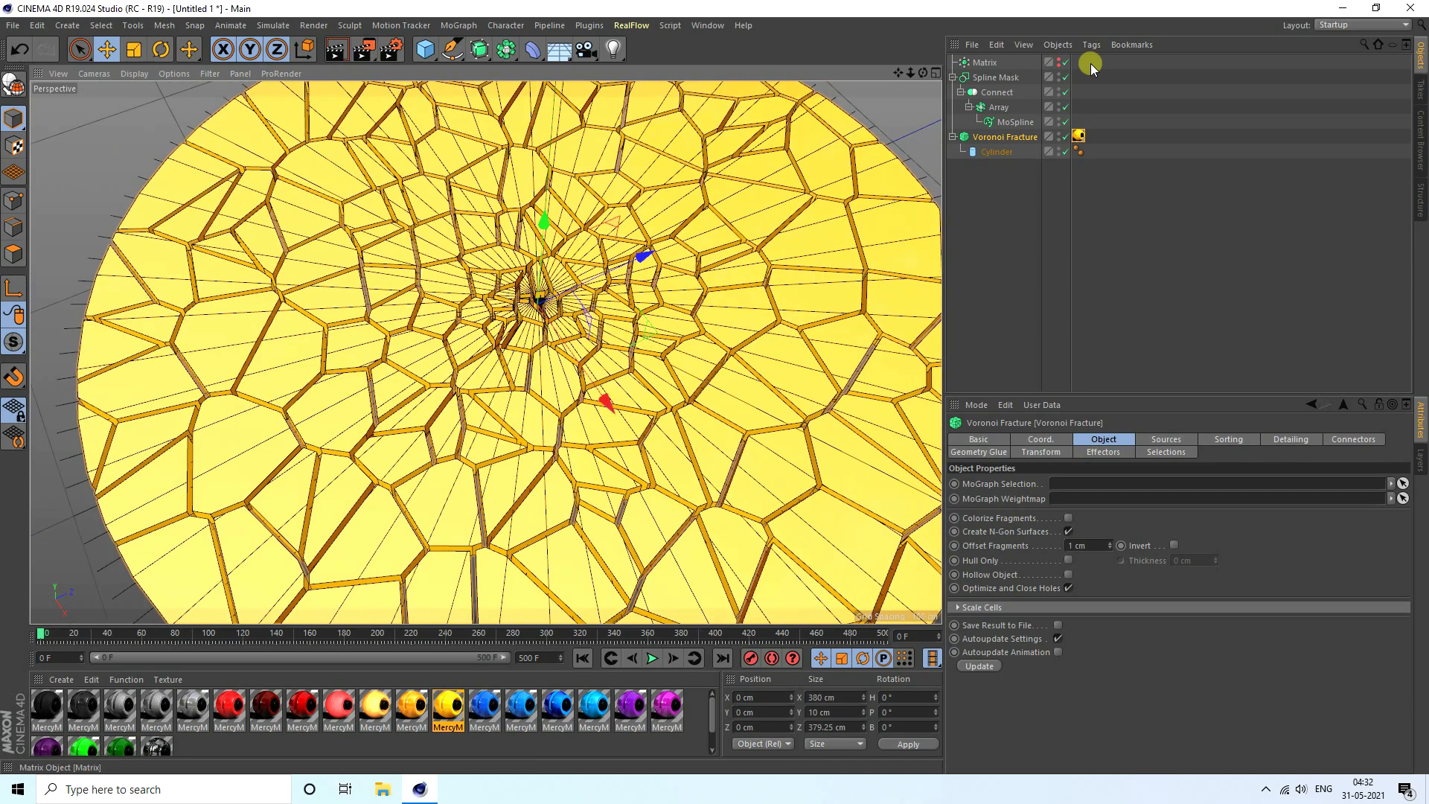
click(953, 76)
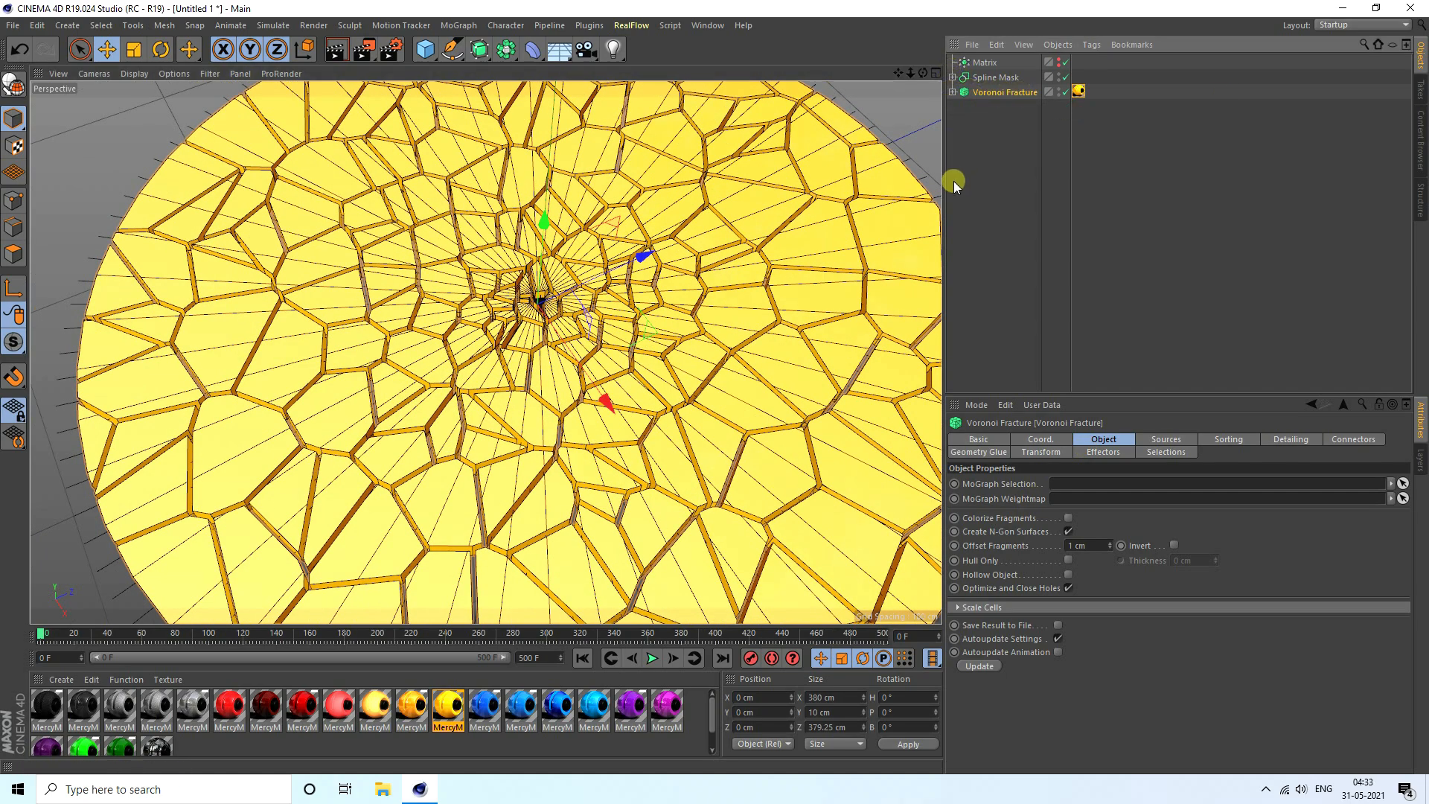
key(ctrl+c)
key(ctrl+v)
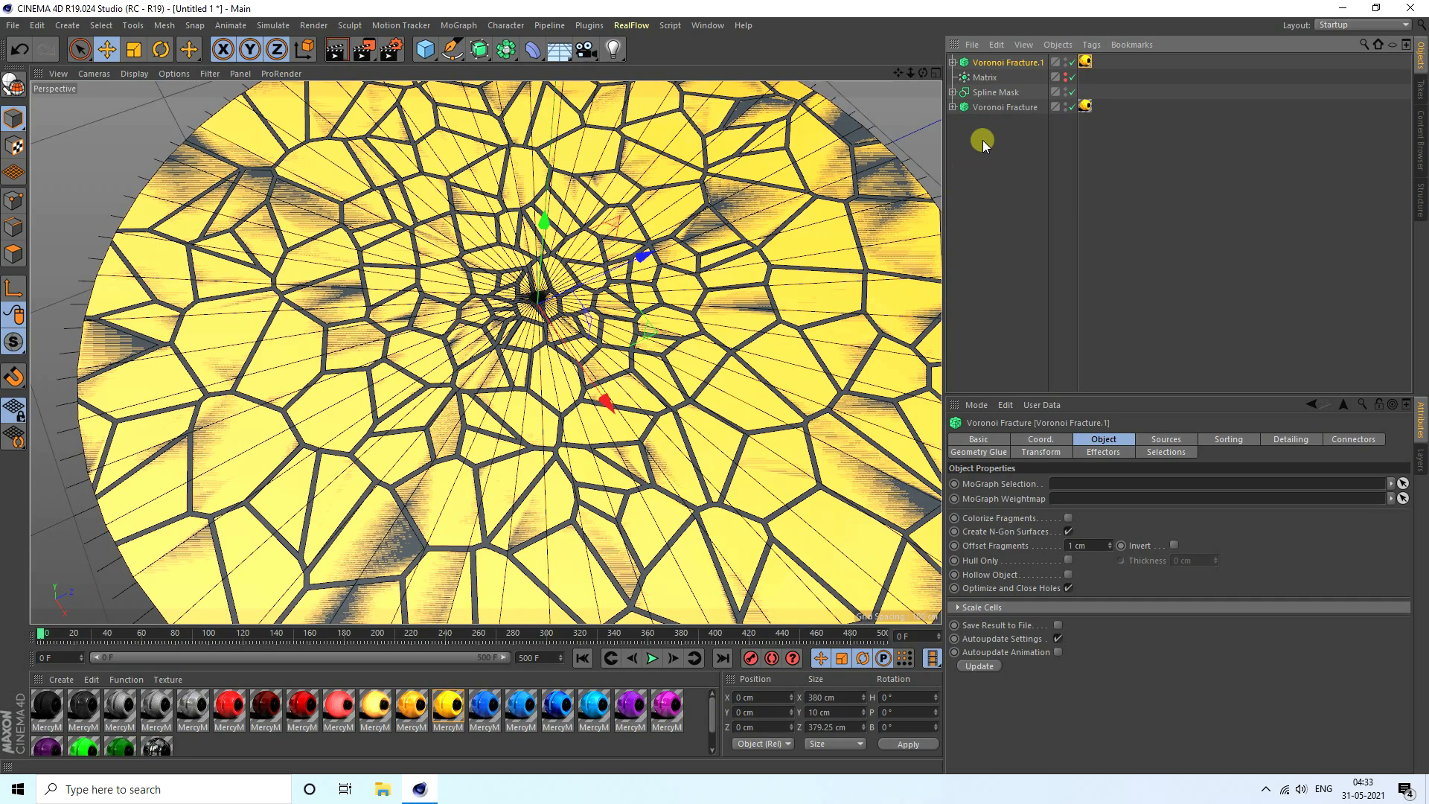
drag(995, 99, 995, 103)
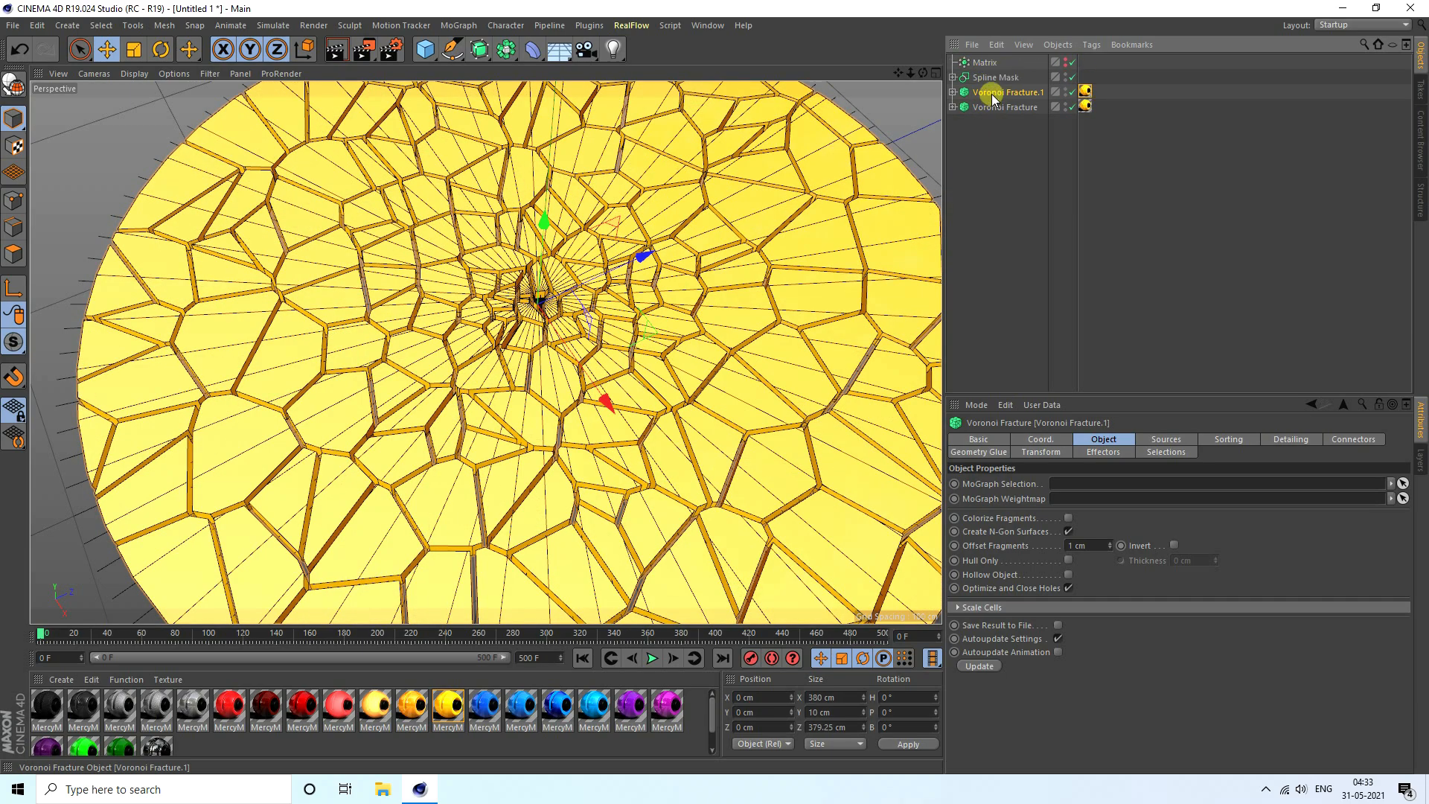
Set the height of the Cylinder inside Voronoi Fracture.1 to 15 cm
click(953, 92)
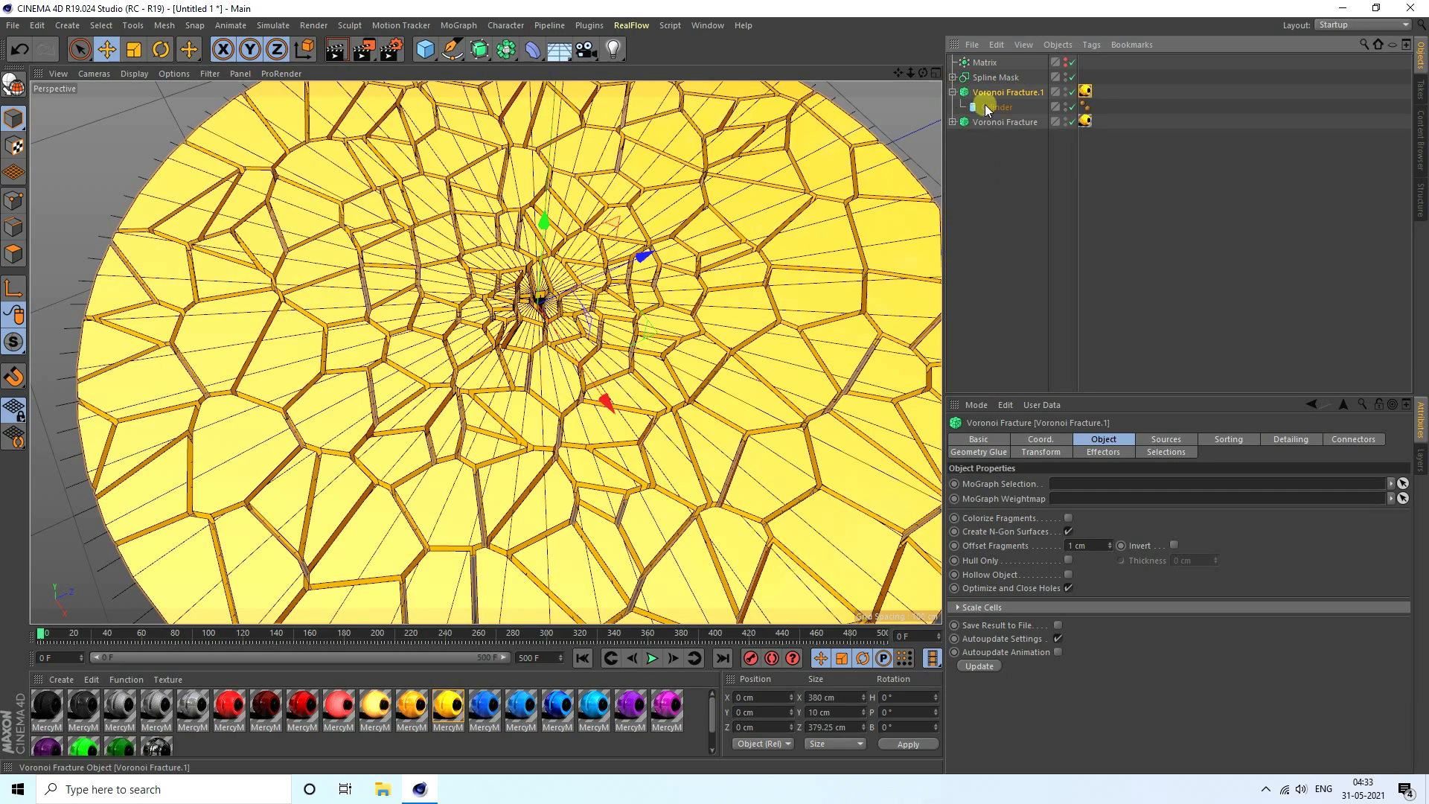
click(984, 107)
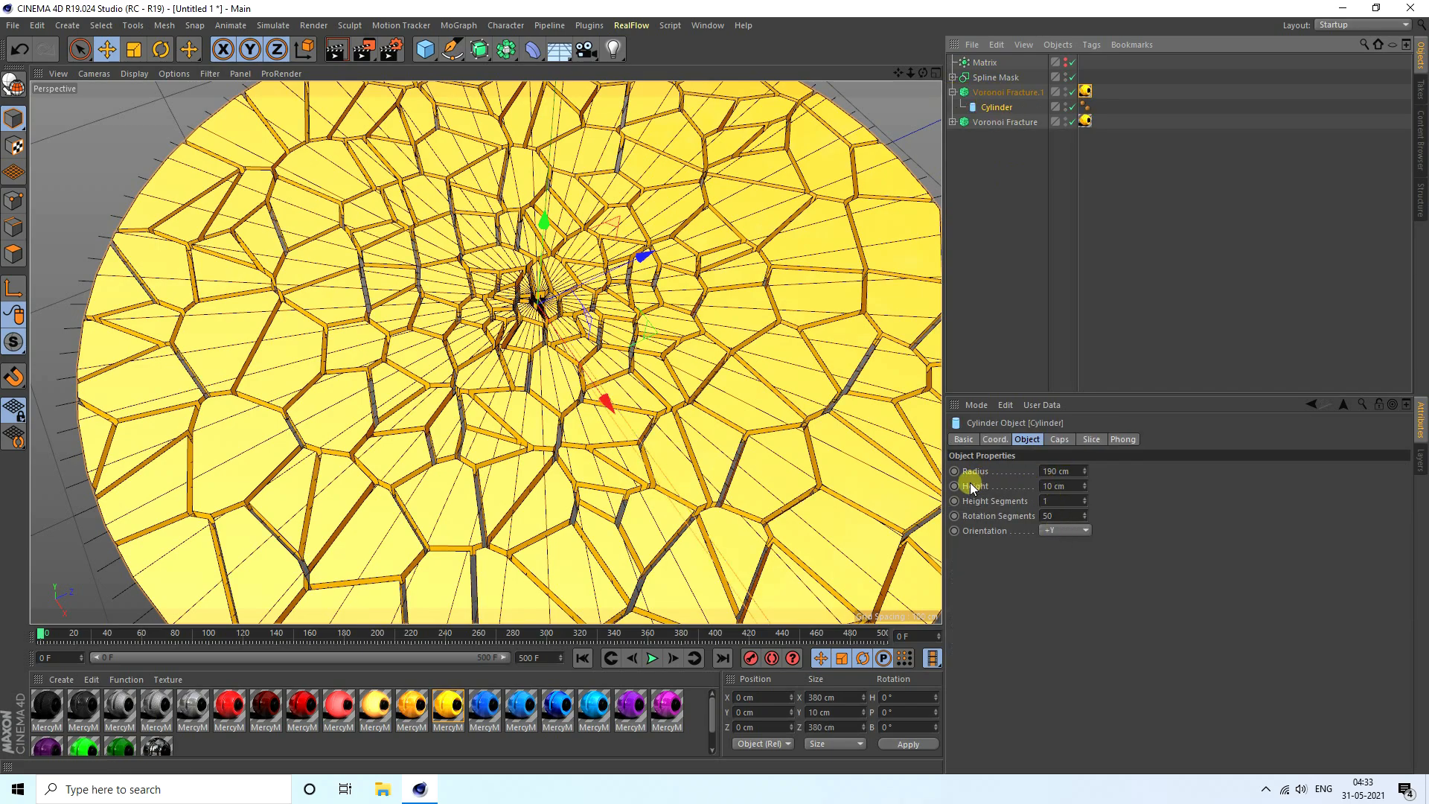
double_click(1060, 487)
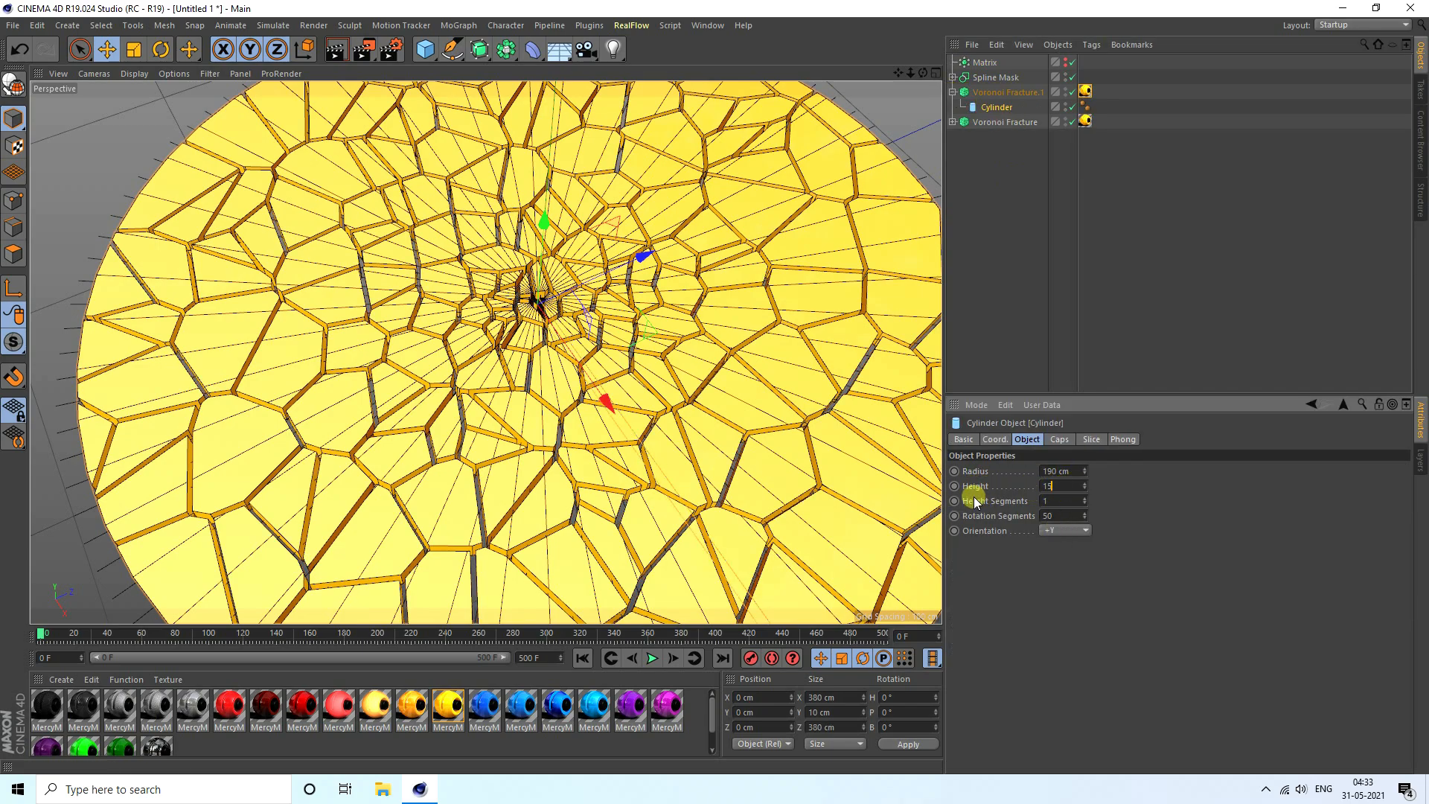
key(Return)
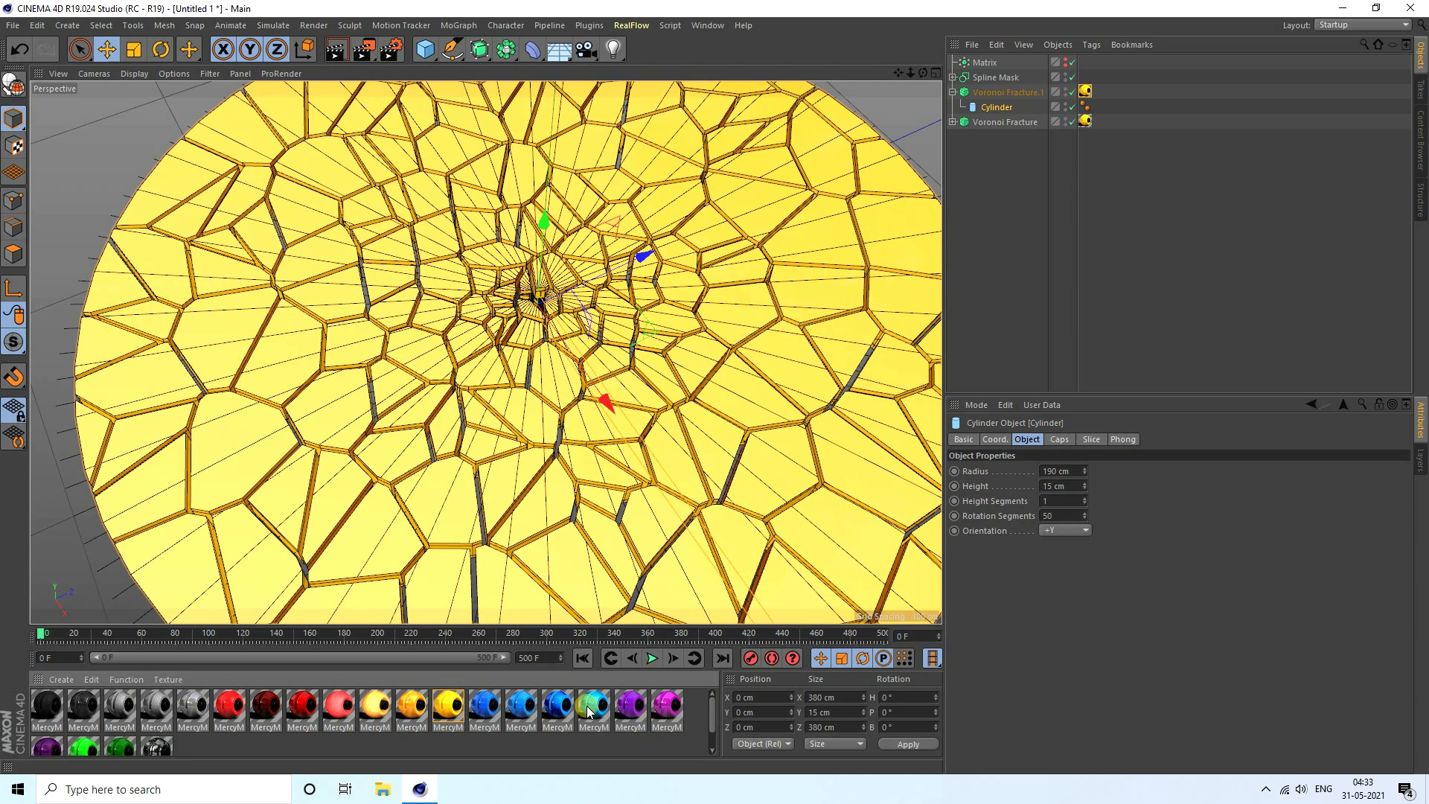
Replace Voronoi Fracture.1's material with the light blue one and set its Offset Fragments to 5 cm
drag(1083, 91, 1084, 91)
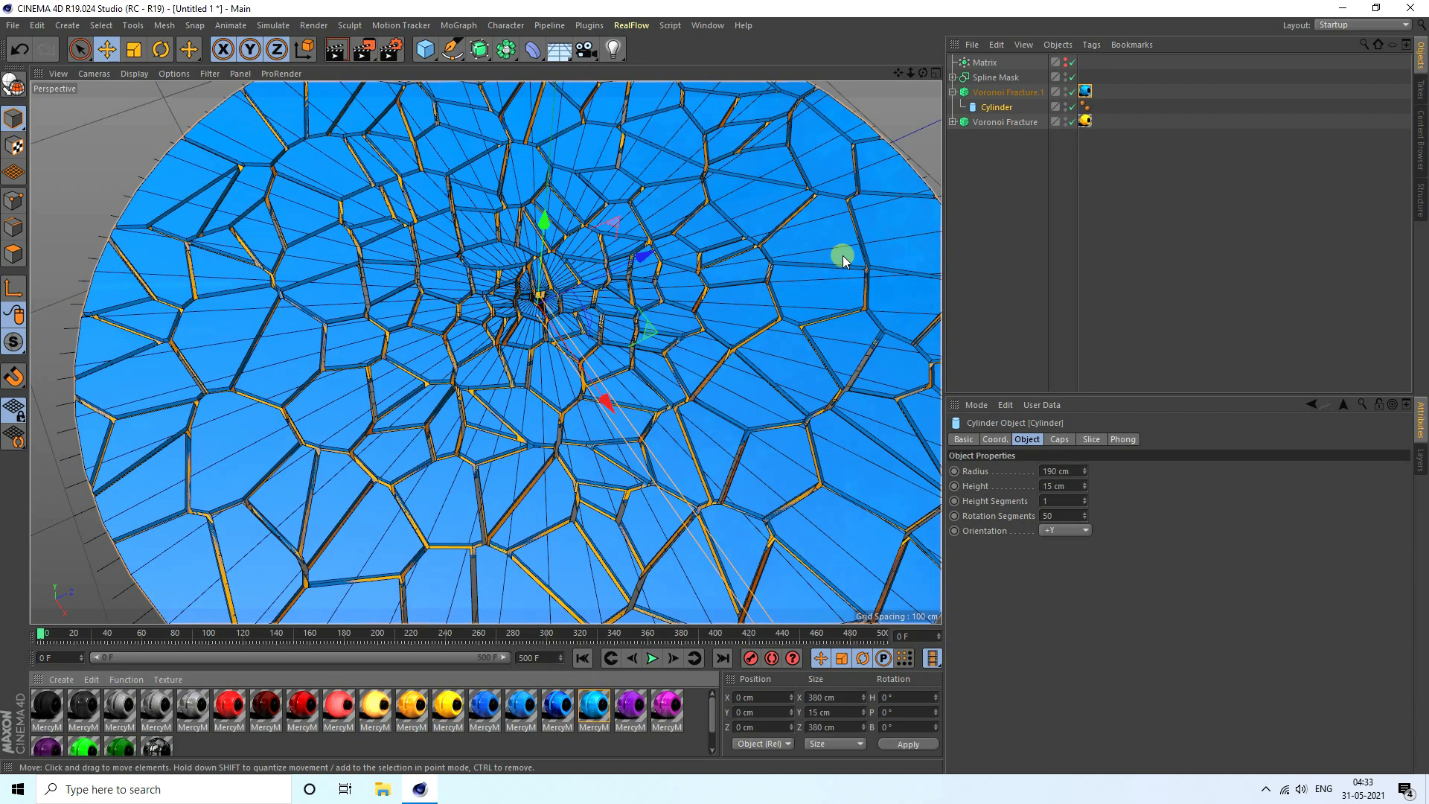
scroll(560, 322, up, 4)
click(994, 93)
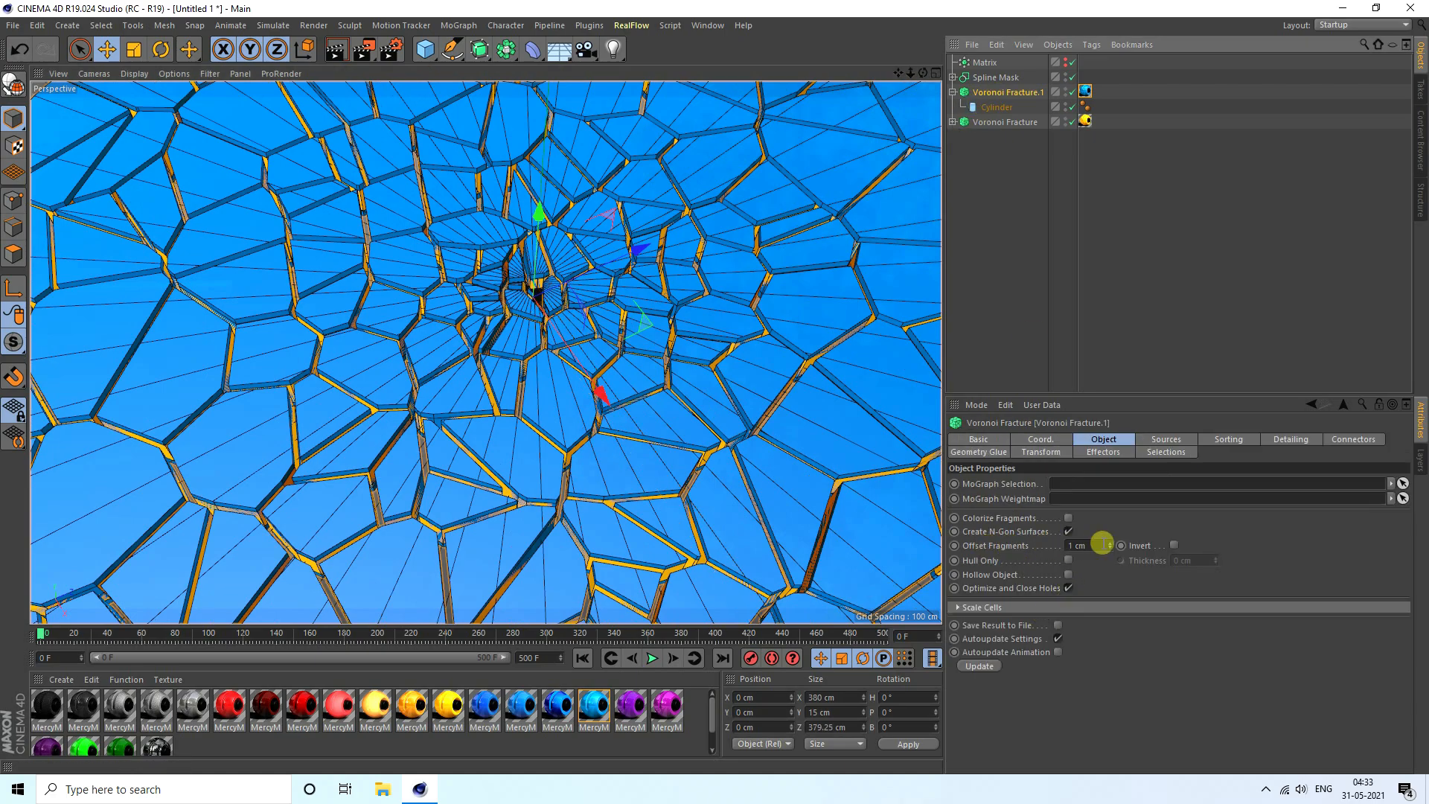
drag(1102, 543, 1119, 713)
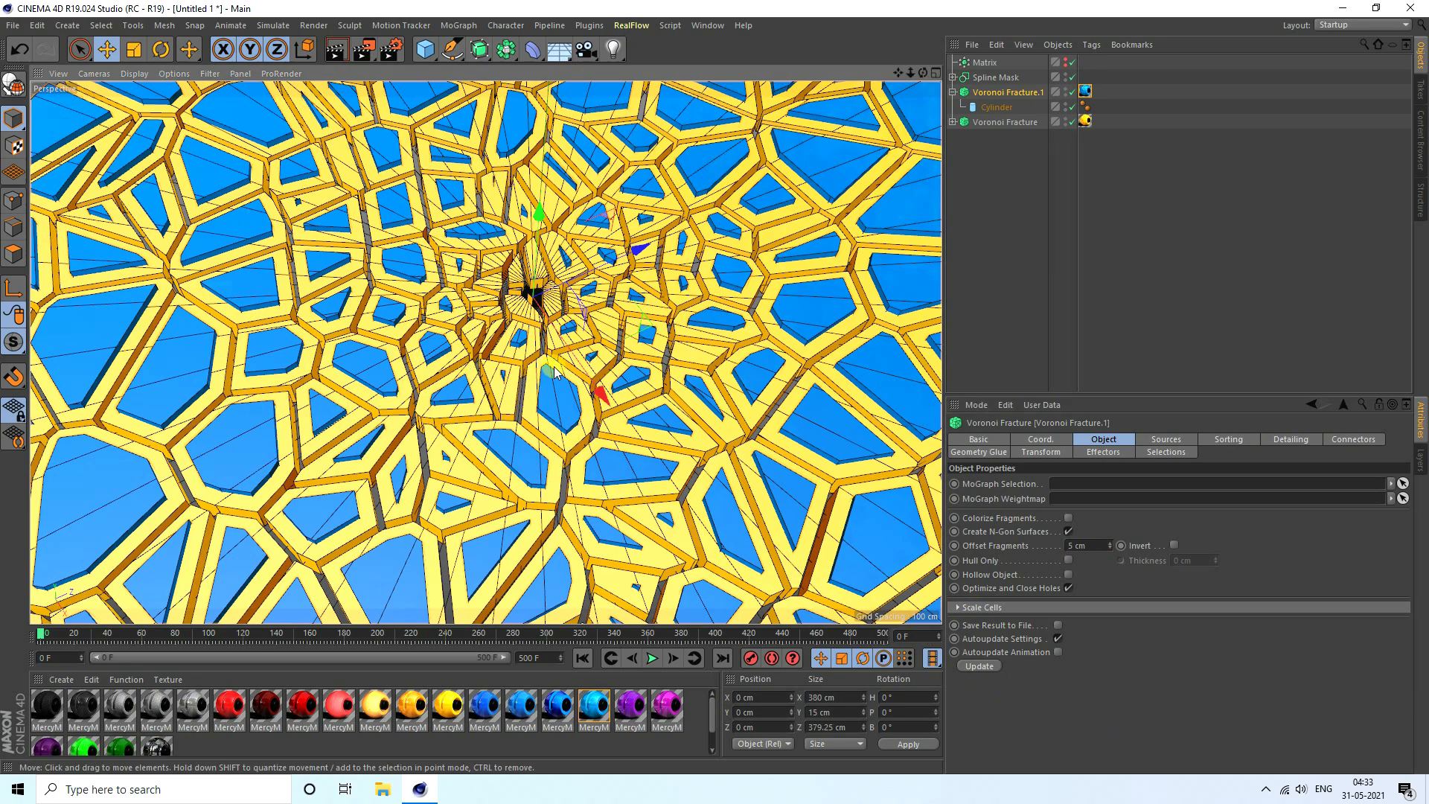
scroll(609, 350, up, 3)
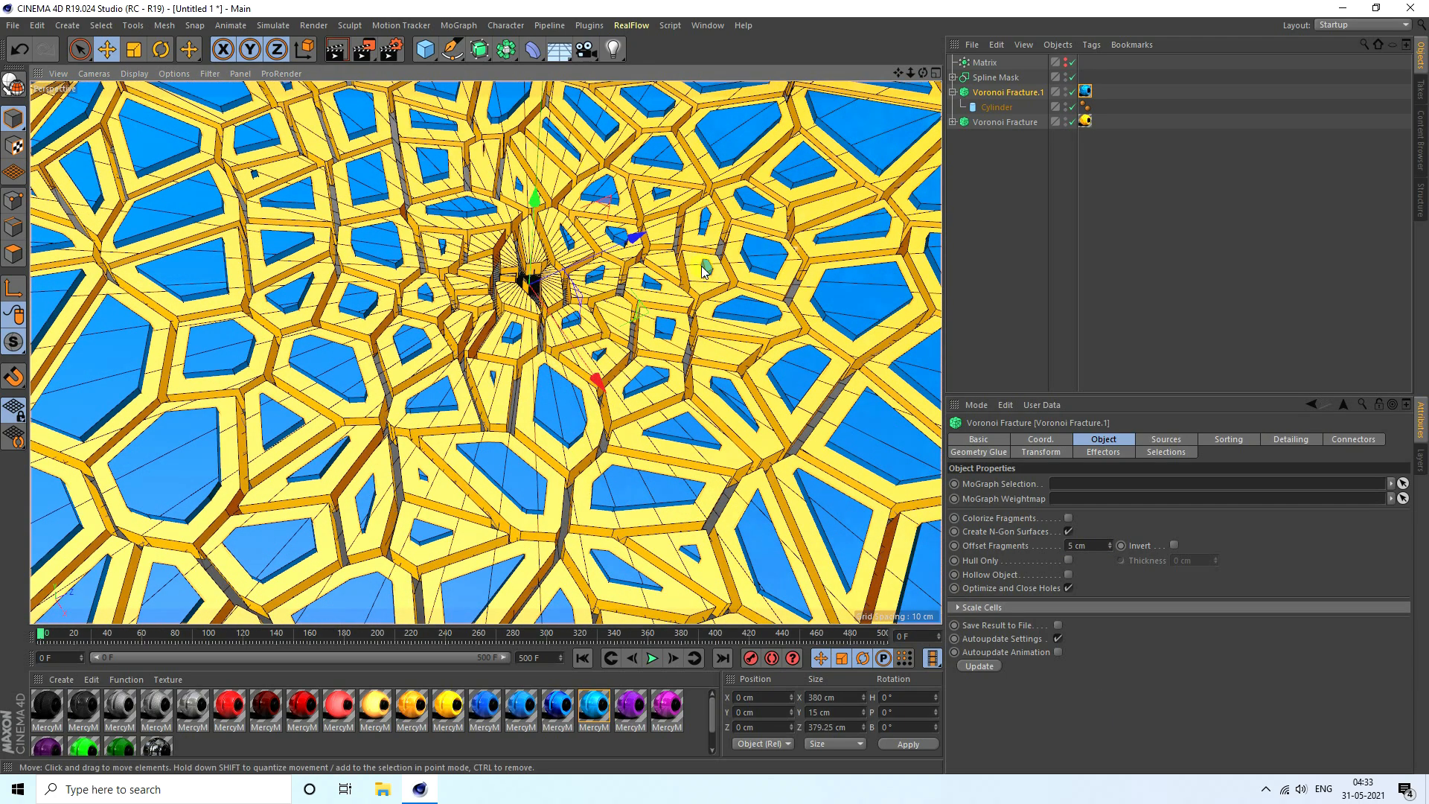
Duplicate Voronoi Fracture.1 and place the copy directly above it, below the Spline Mask
click(953, 92)
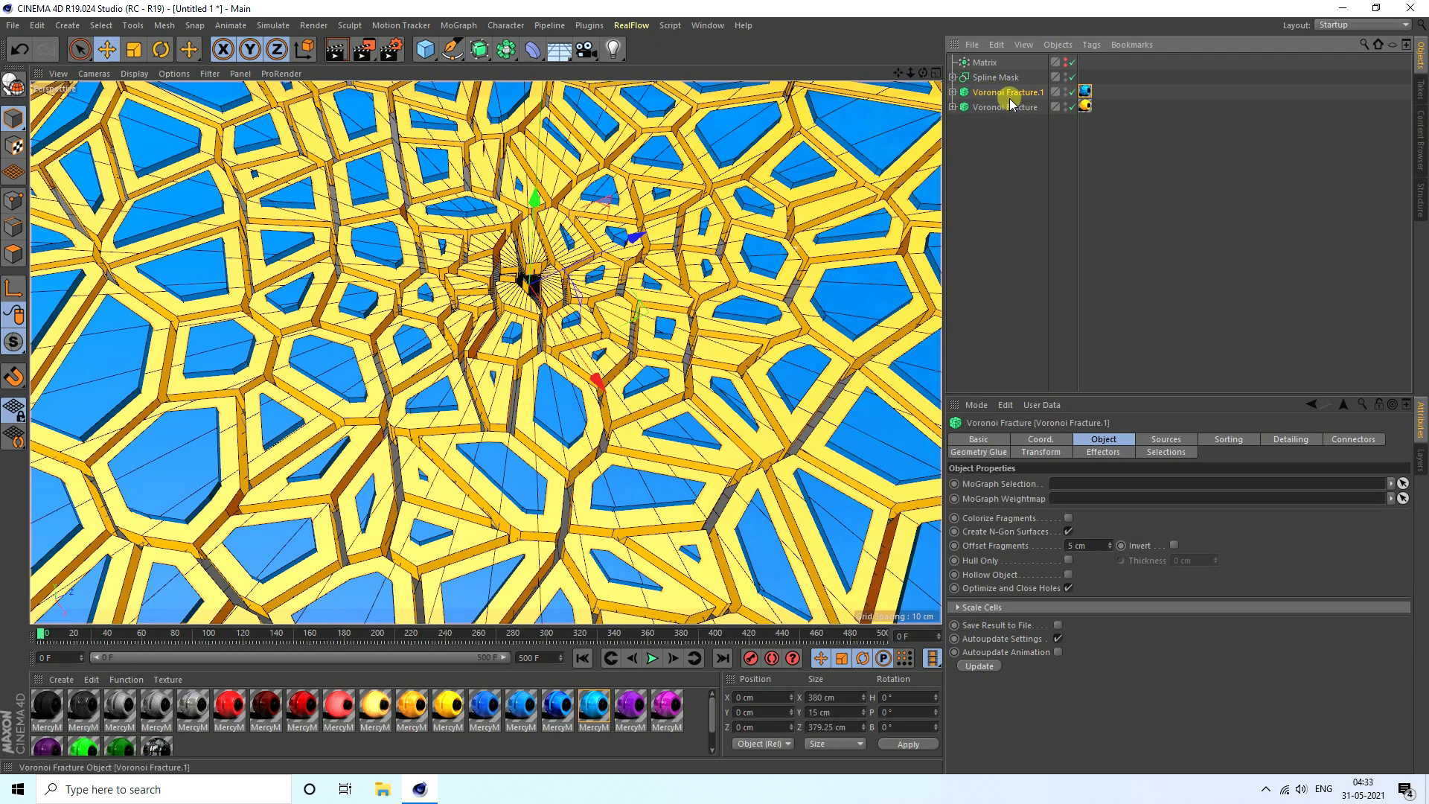
key(ctrl+c)
key(ctrl+v)
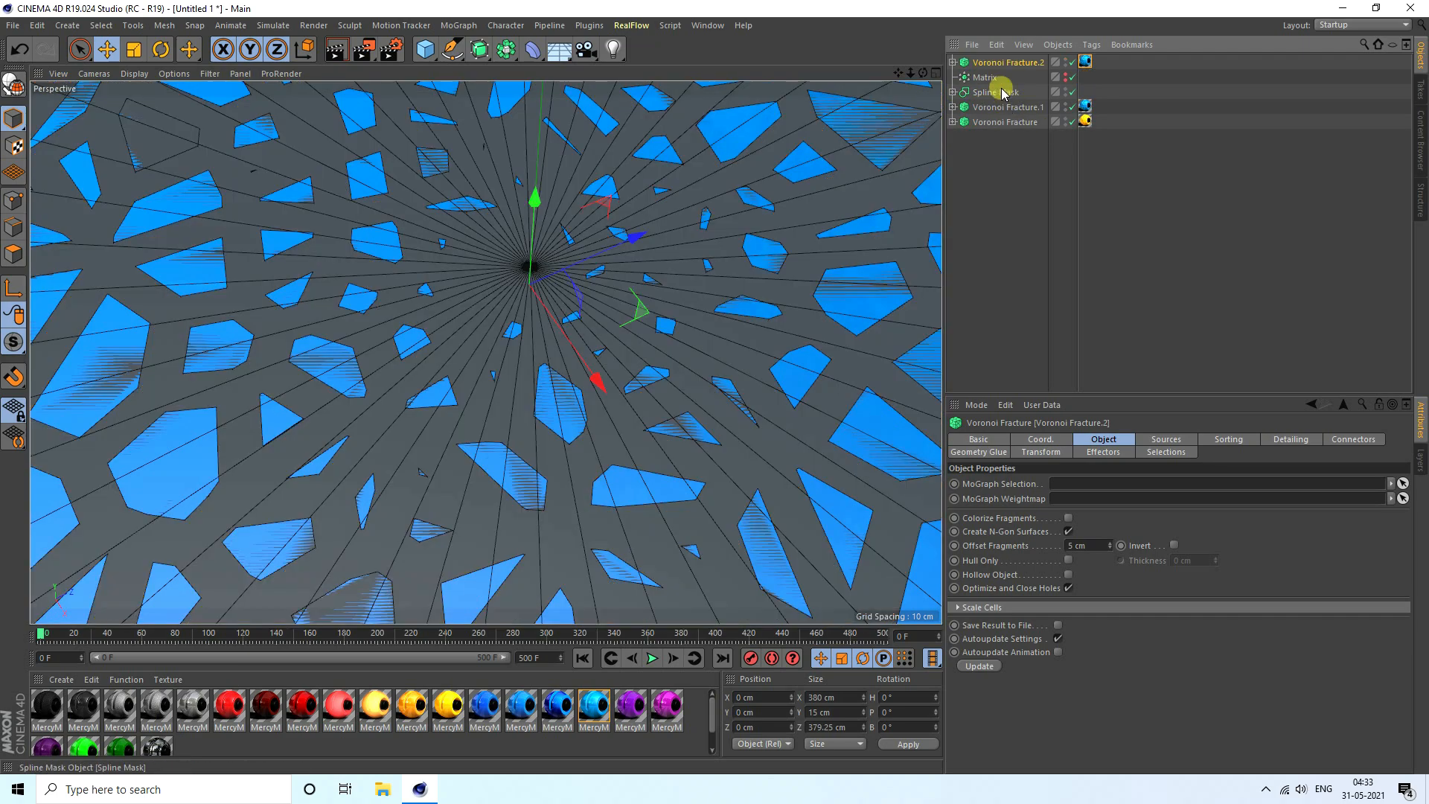
drag(999, 99, 999, 98)
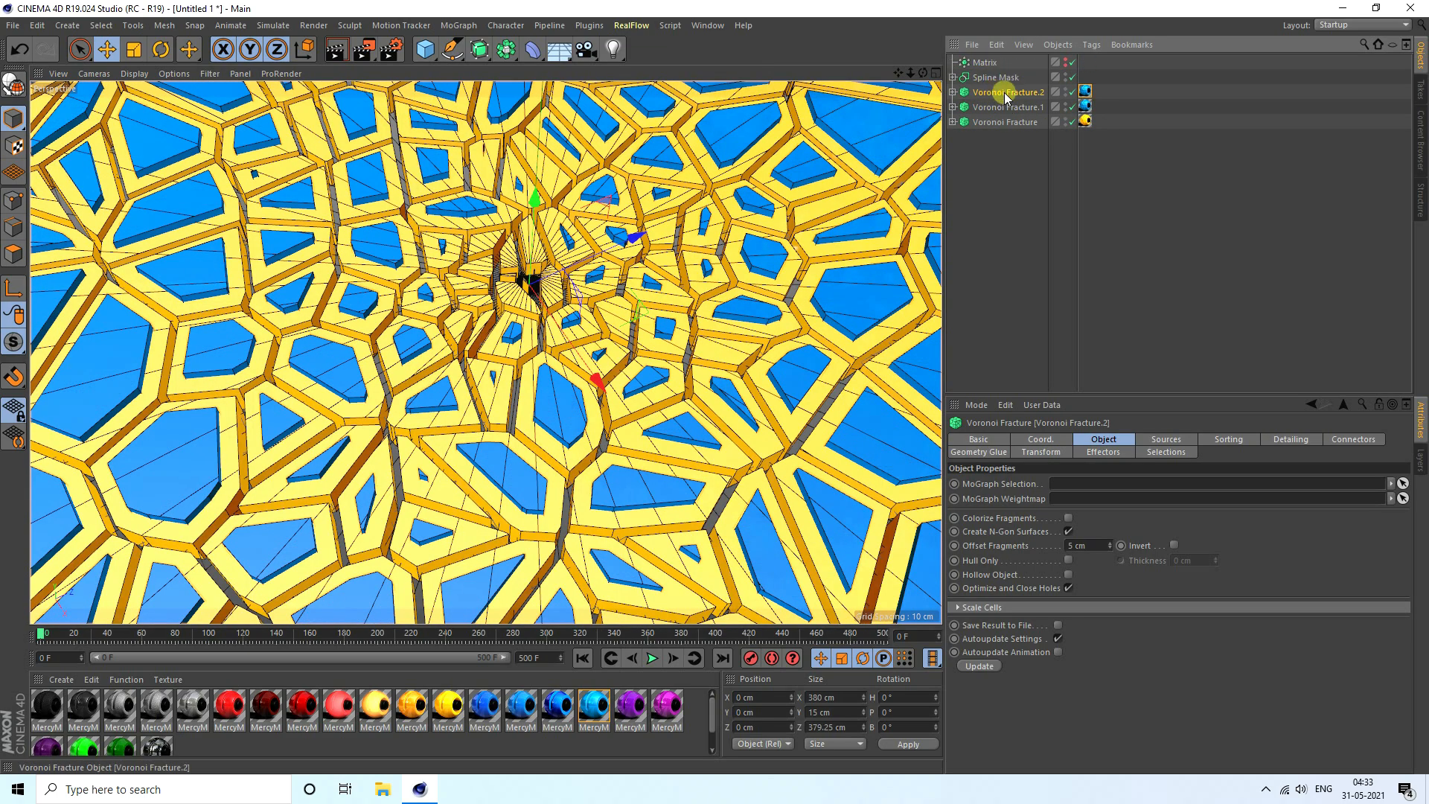
Set Voronoi Fracture.2's Offset Fragments to 10 cm and replace its material with the red one
double_click(1091, 545)
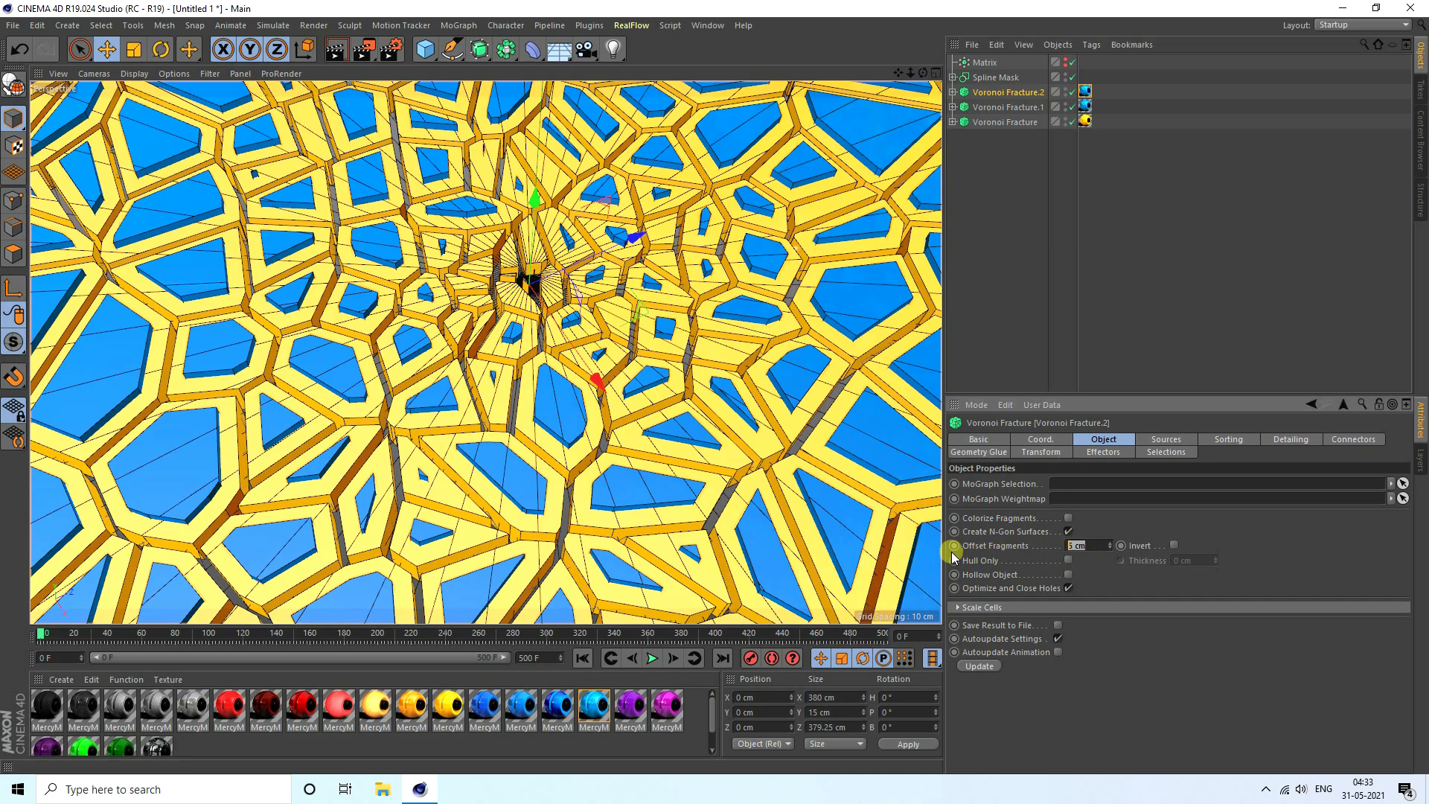
key(Return)
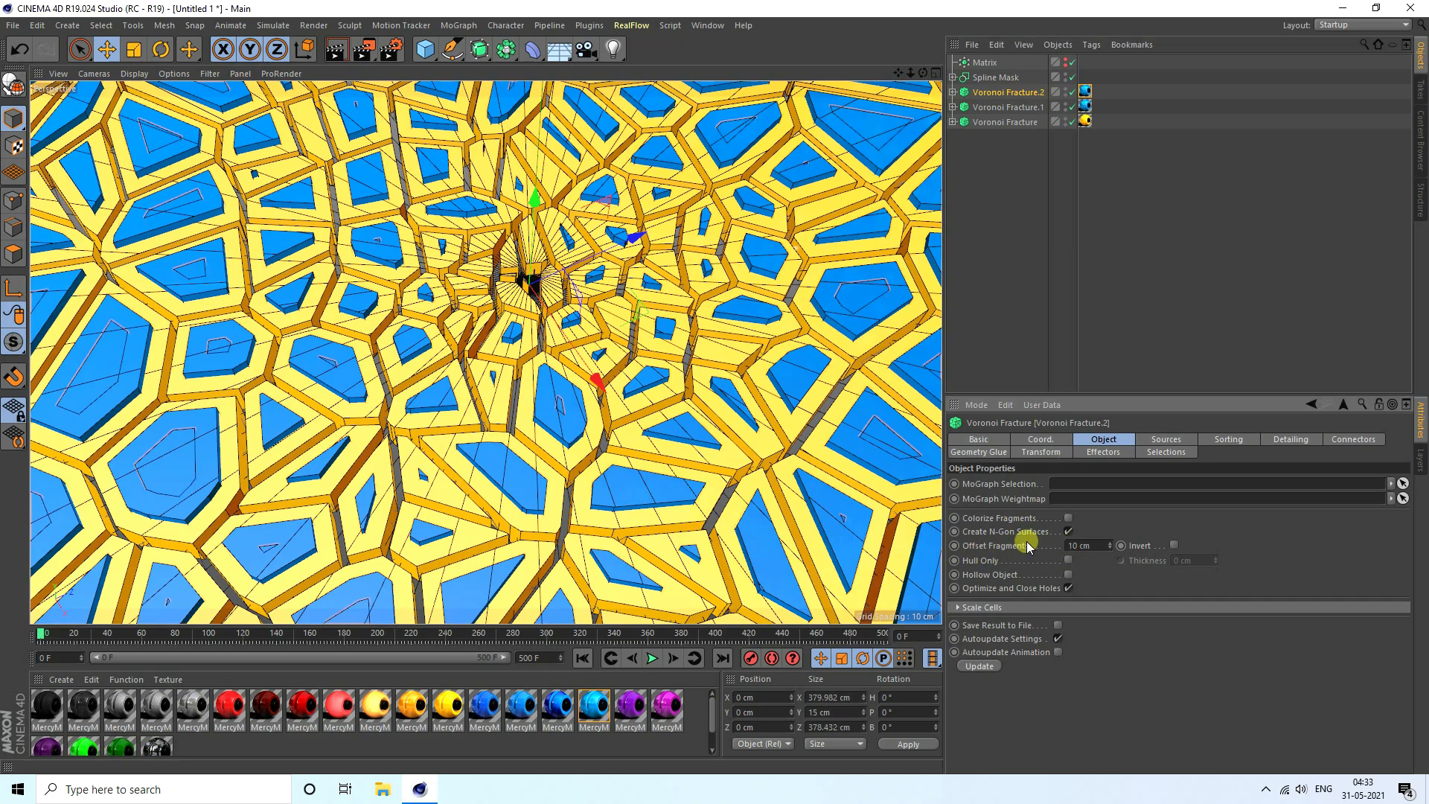
drag(311, 715, 1086, 92)
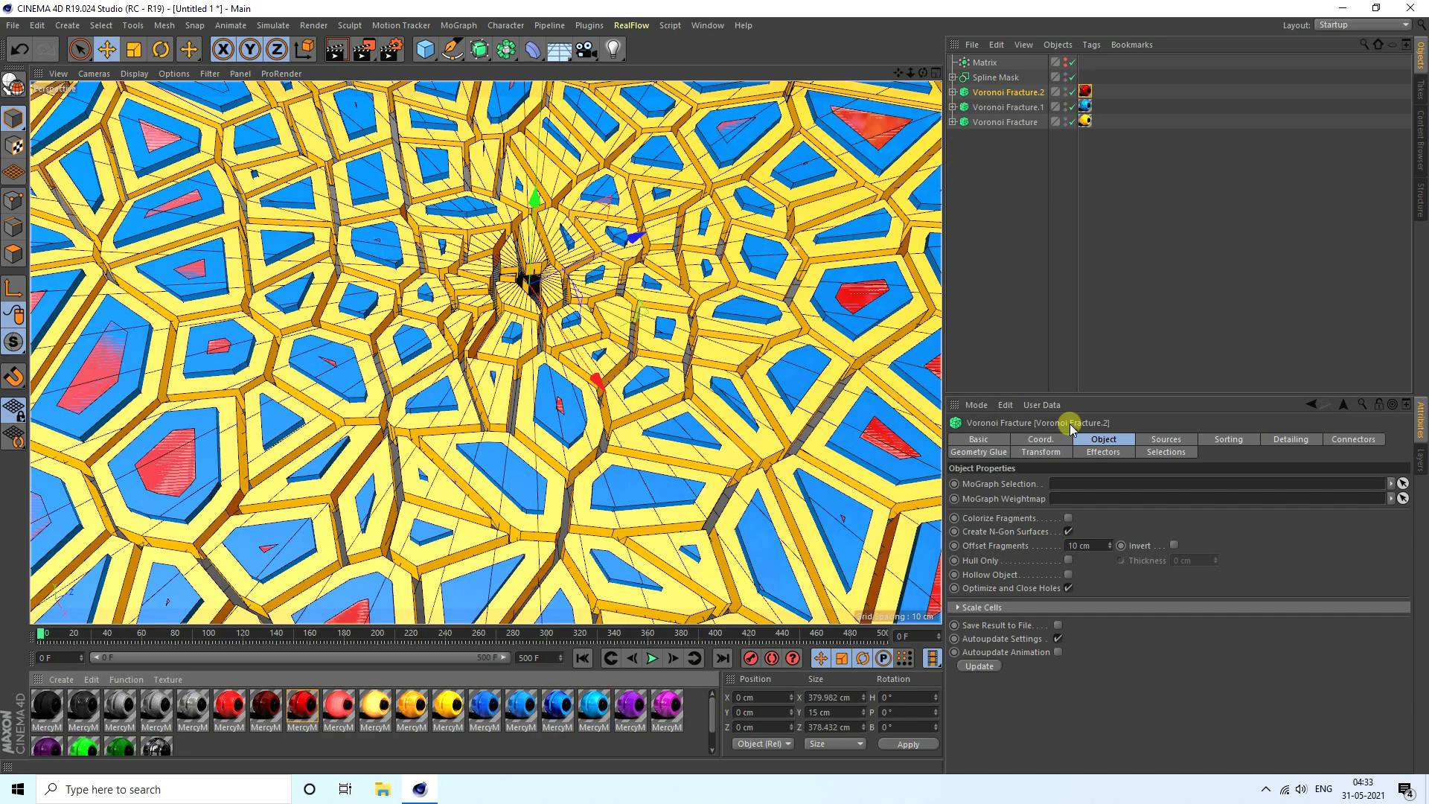
Set the height of the Cylinder inside Voronoi Fracture.2 to 20 cm
click(953, 91)
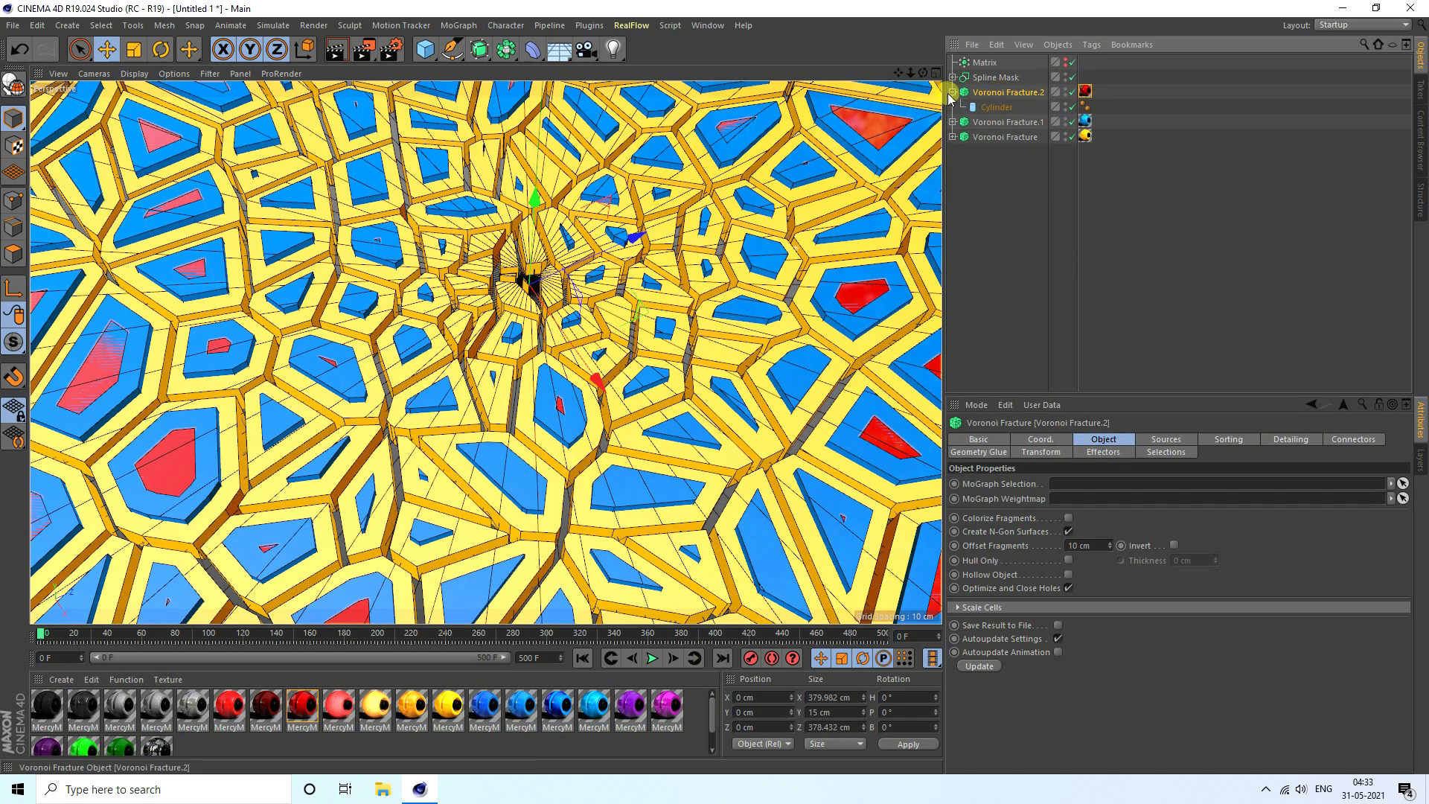
click(996, 107)
click(1072, 485)
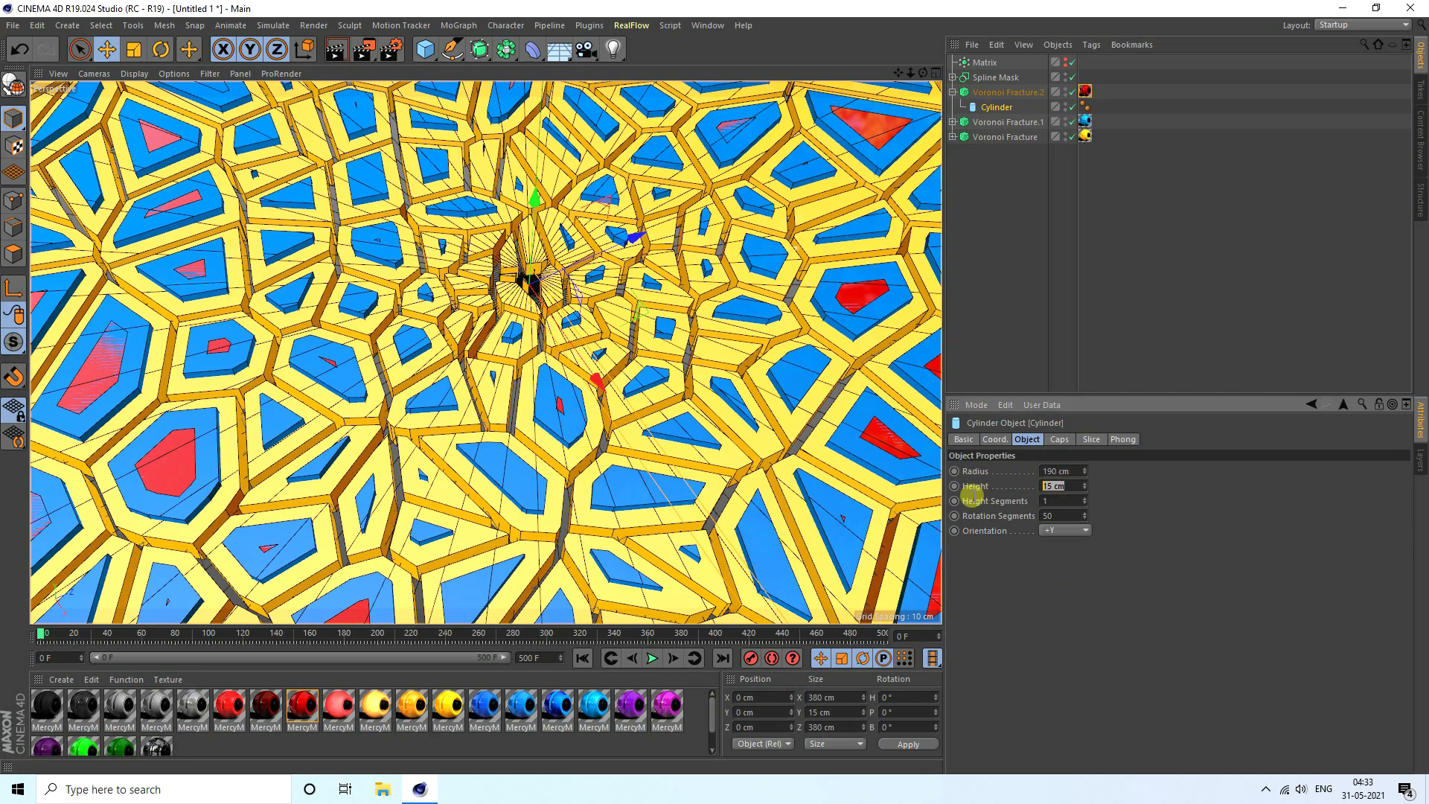
key(Return)
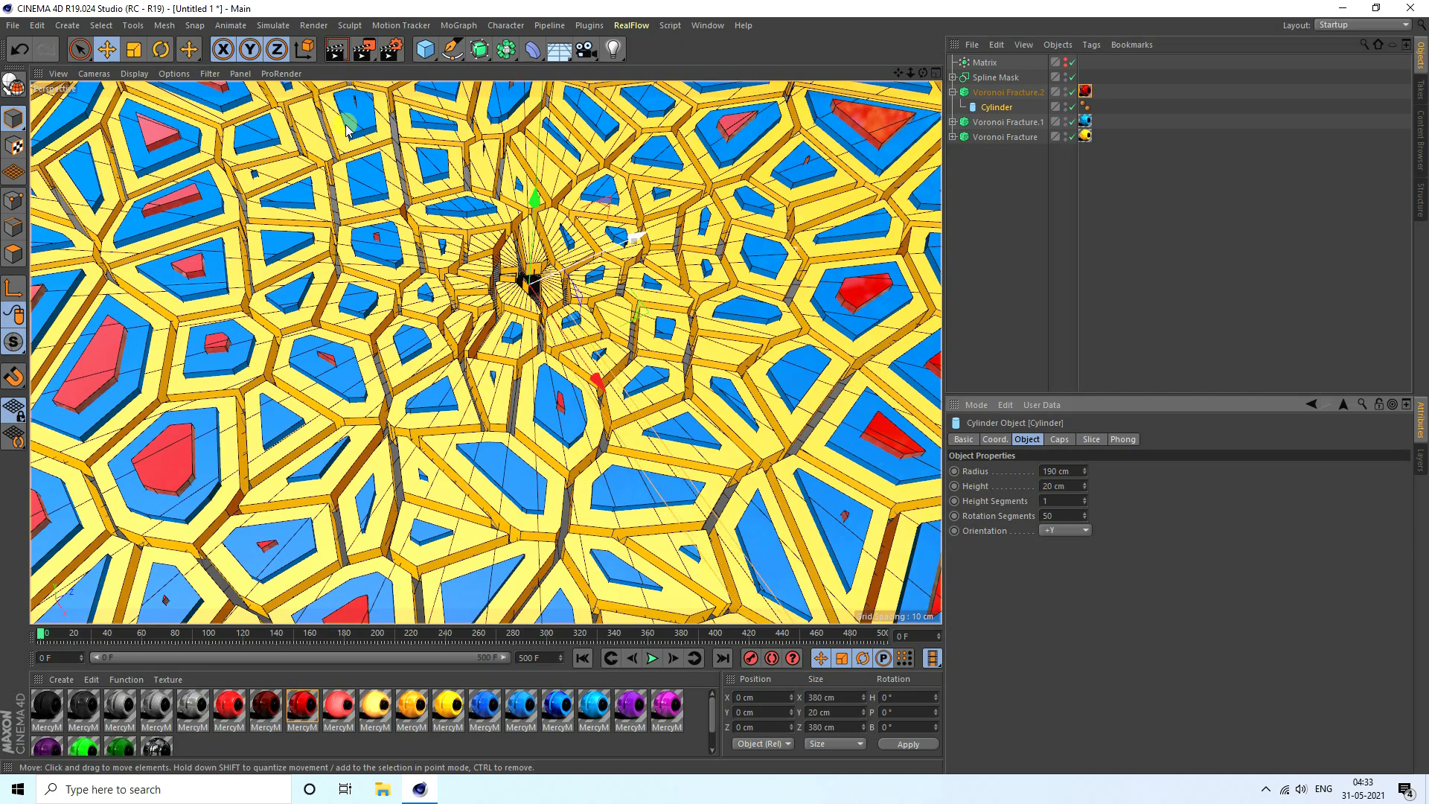
scroll(478, 262, down, 10)
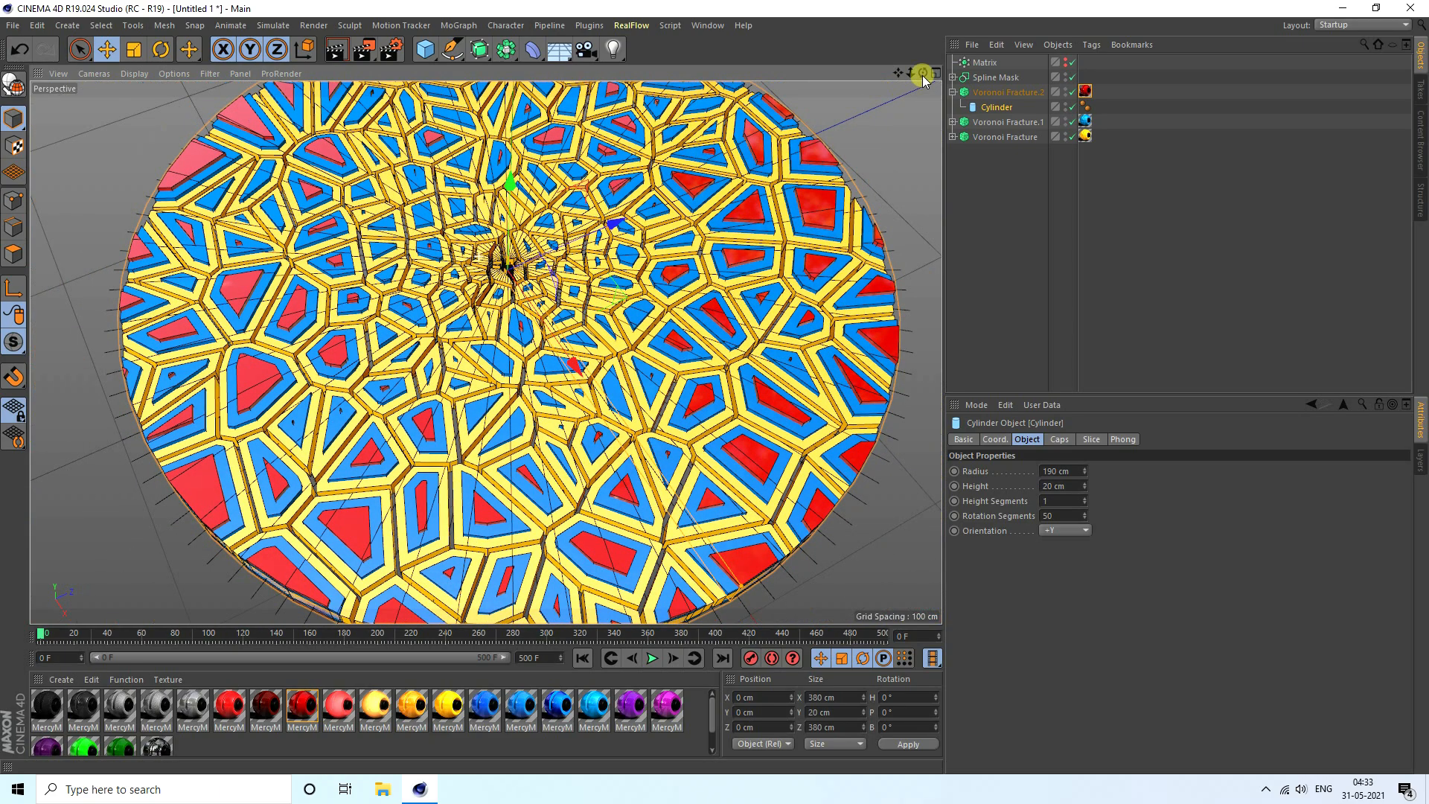
Preview the layered fracture animation close up on the disc's centre and return to the first frame
drag(923, 75, 719, 379)
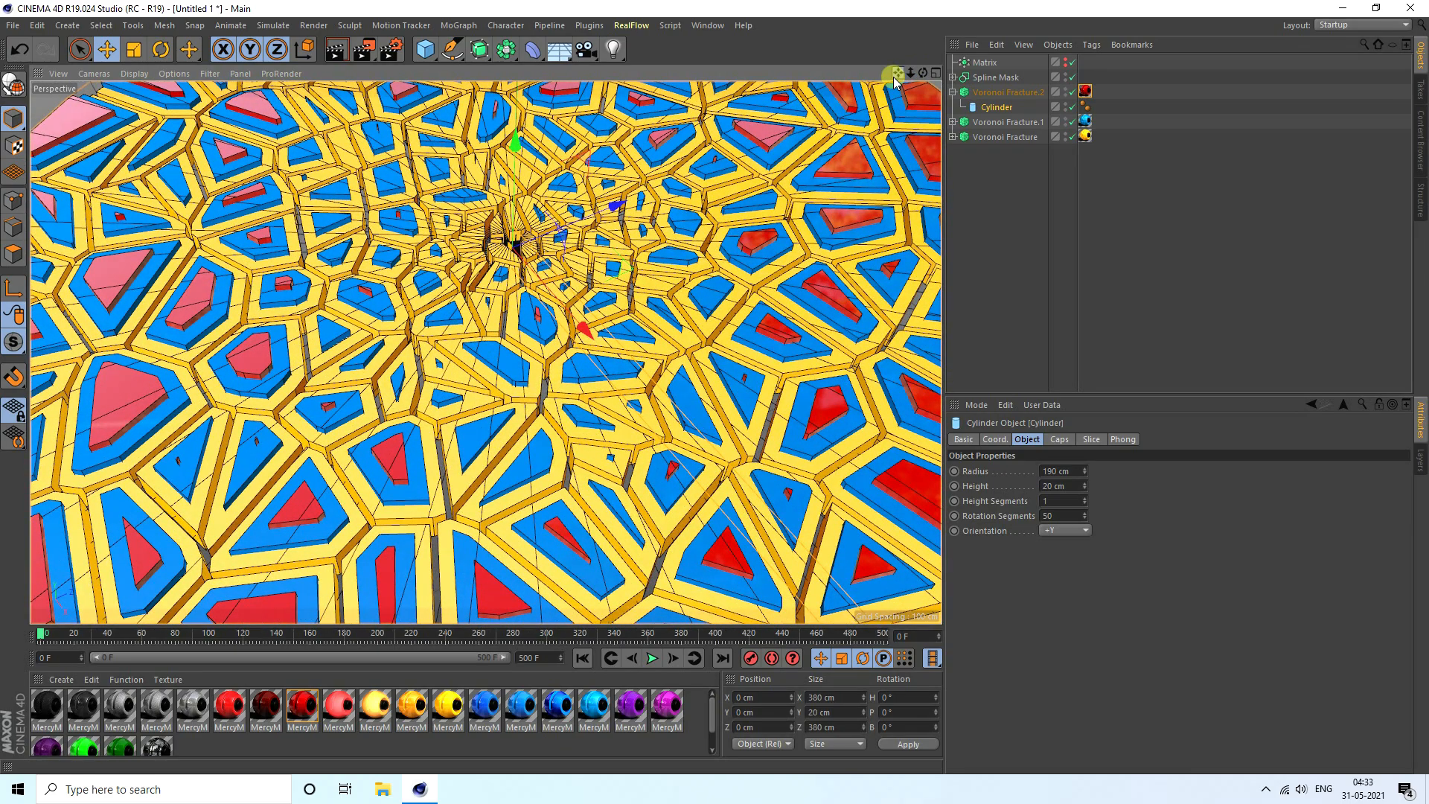
drag(896, 82, 713, 388)
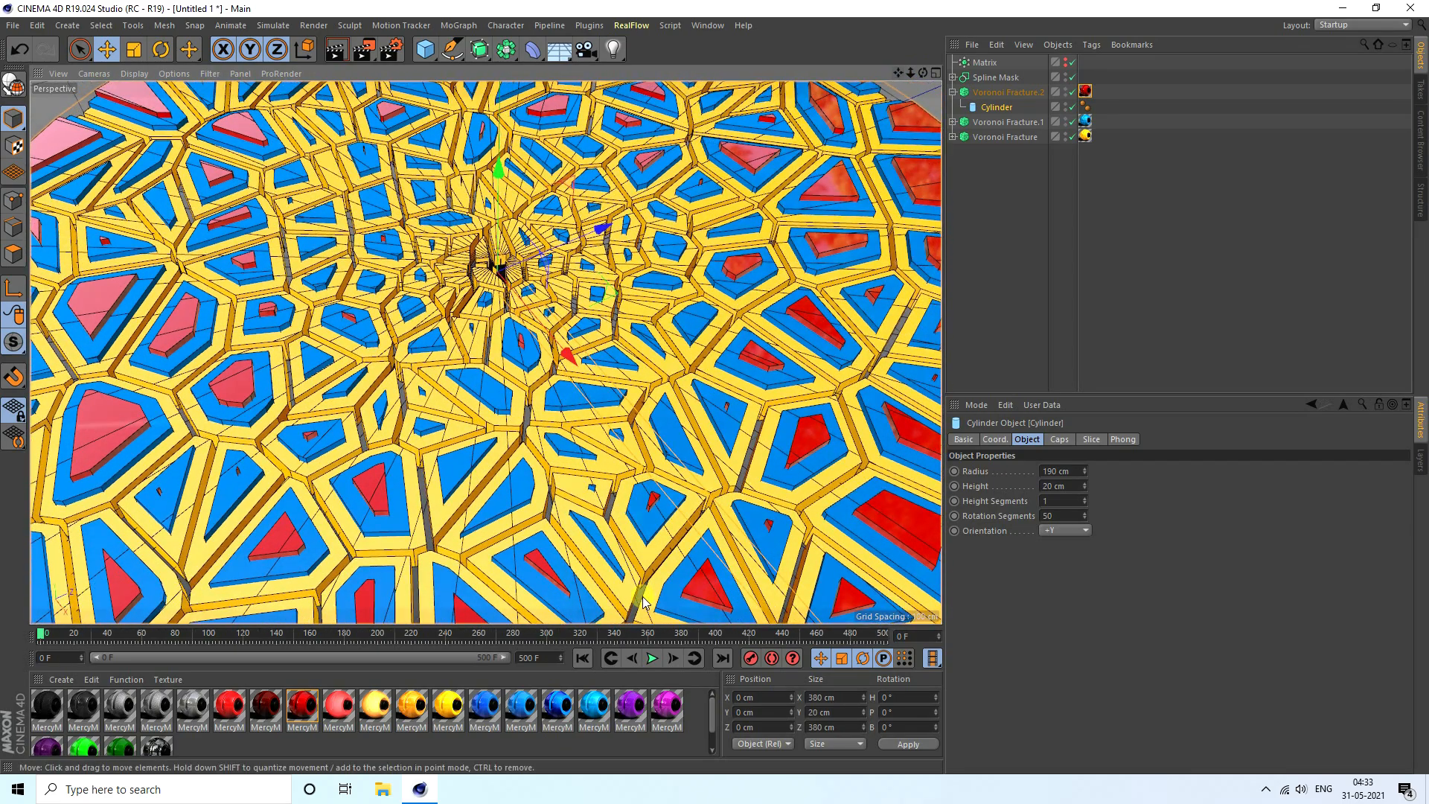
click(652, 658)
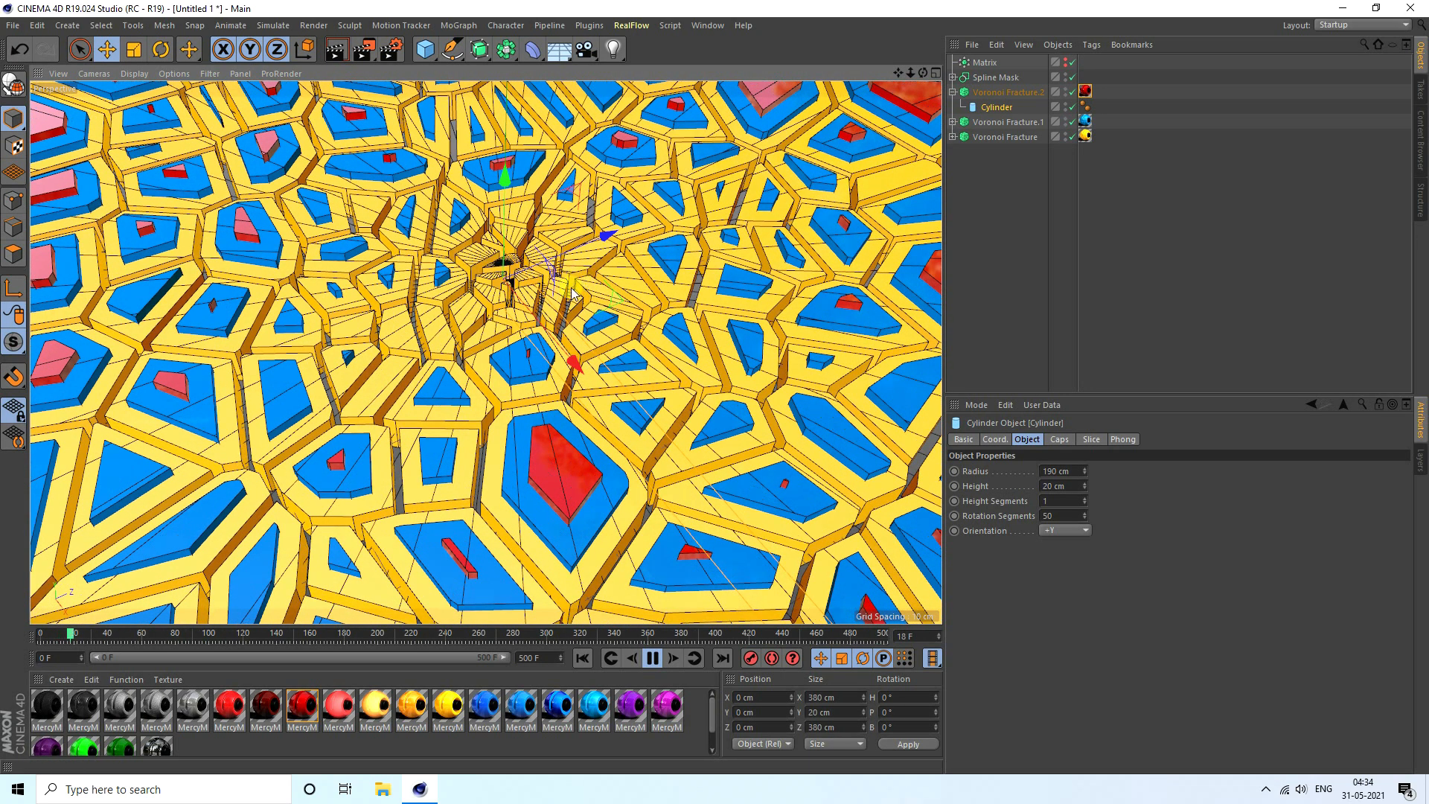
click(652, 659)
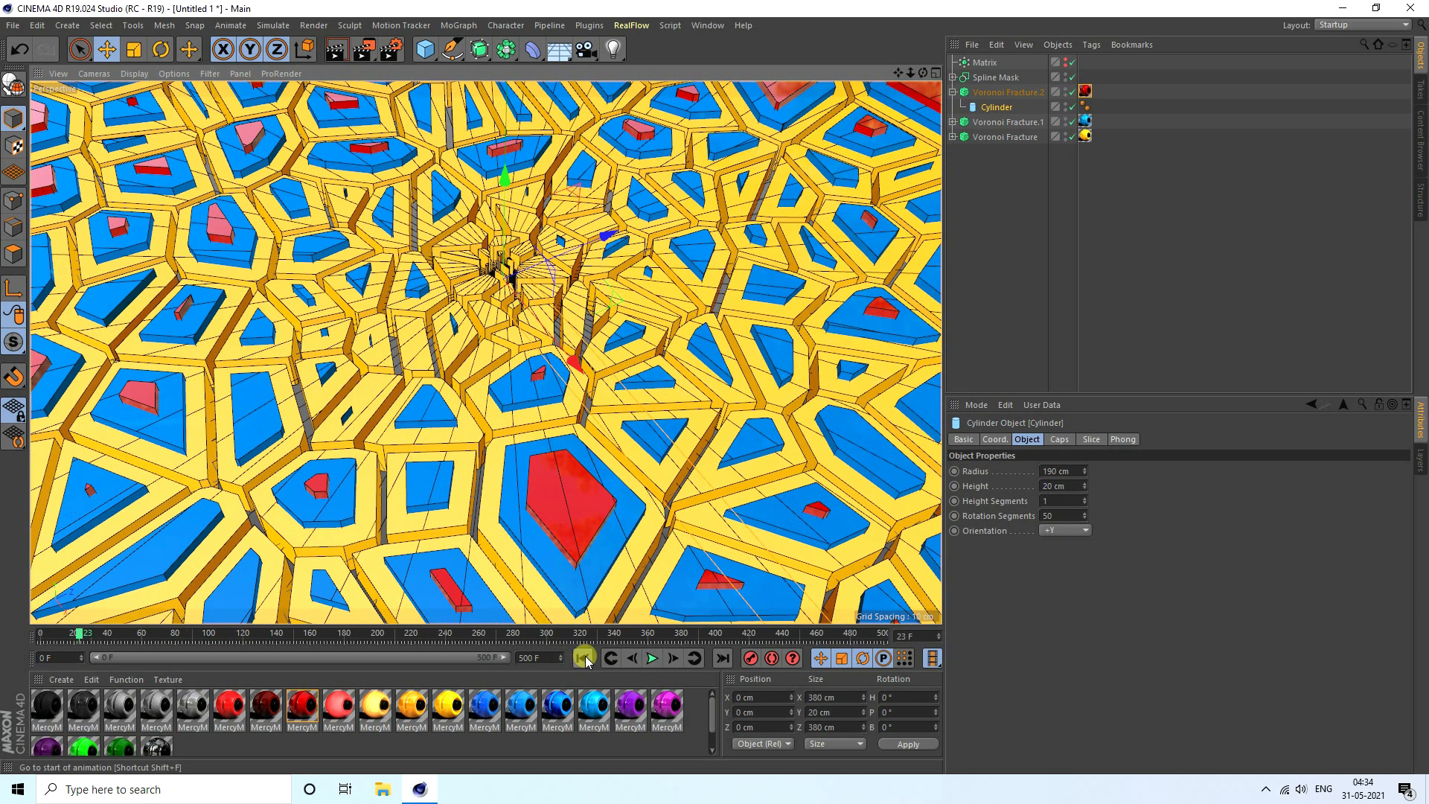
click(585, 658)
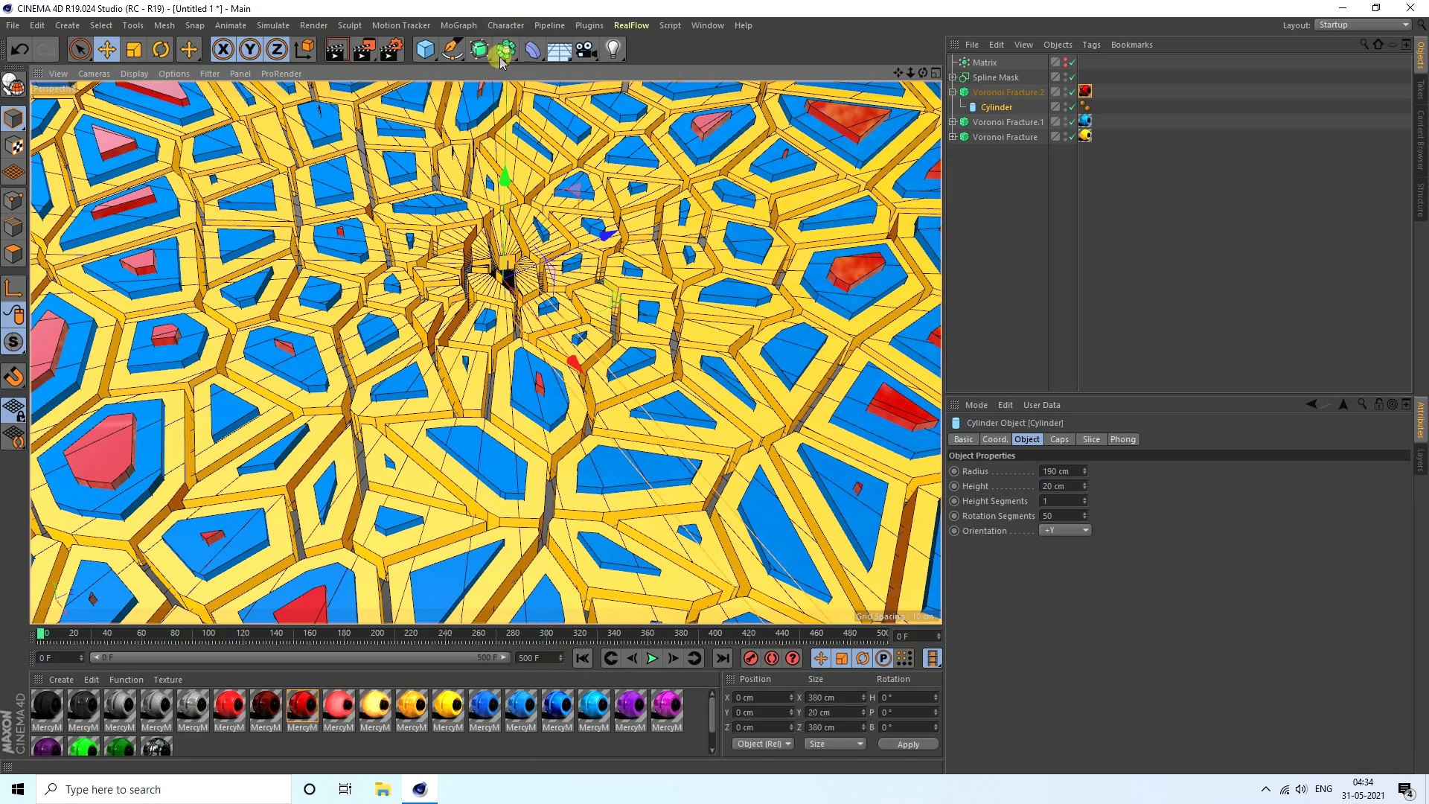
Merge the "cinema-4d-studio lights" file from the "Cinema 4d studio lights & Materials" folder into the scene
click(27, 49)
click(13, 25)
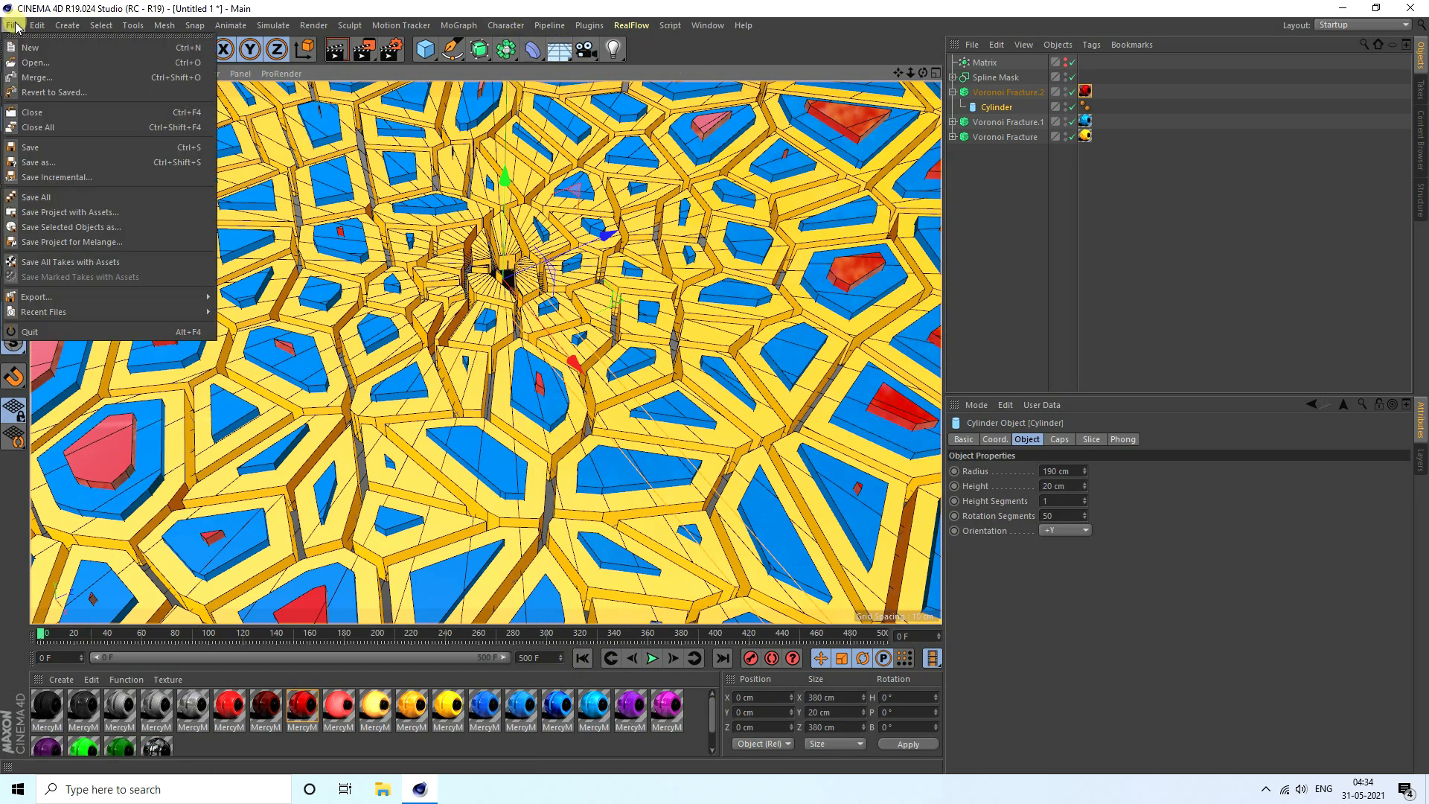
click(34, 84)
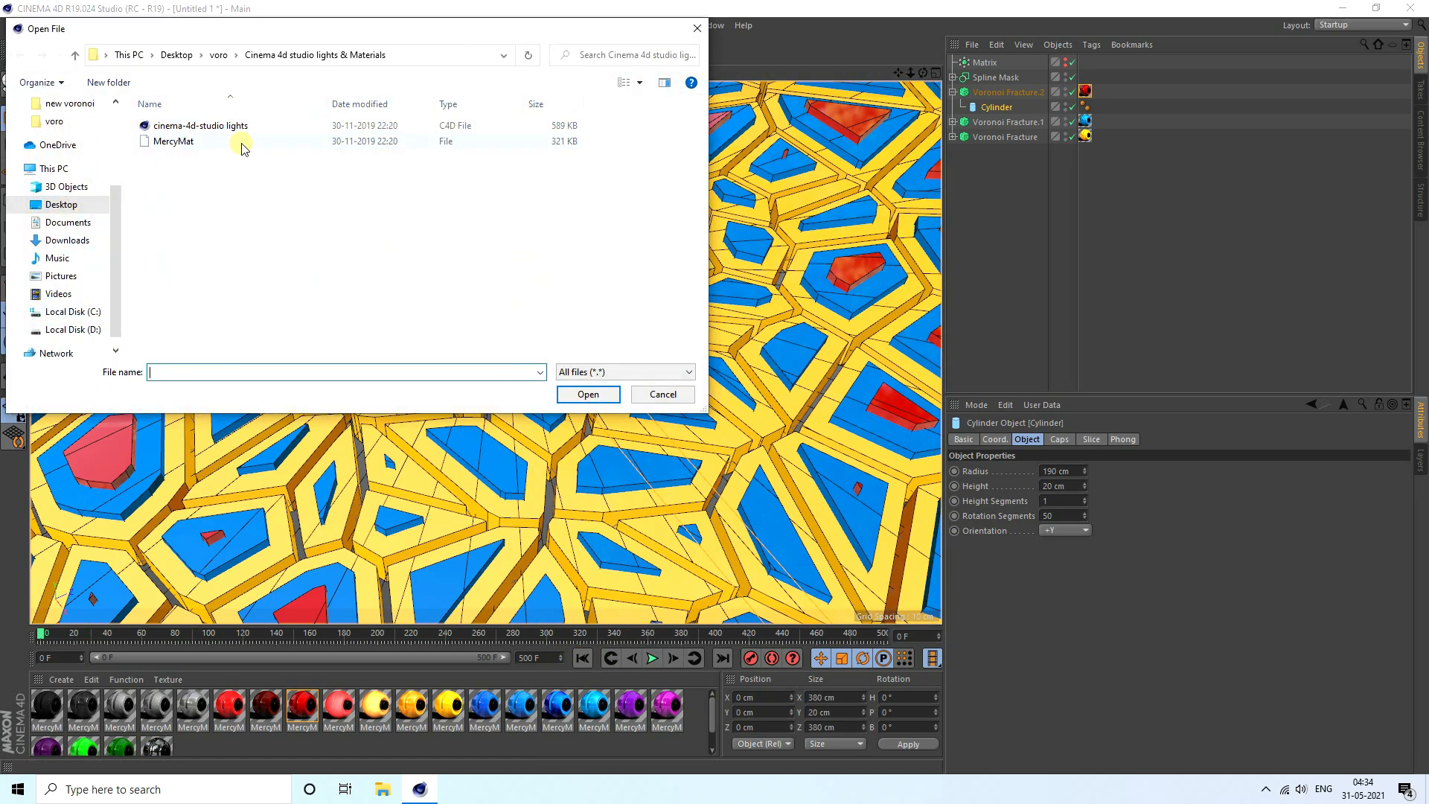
click(223, 125)
click(587, 395)
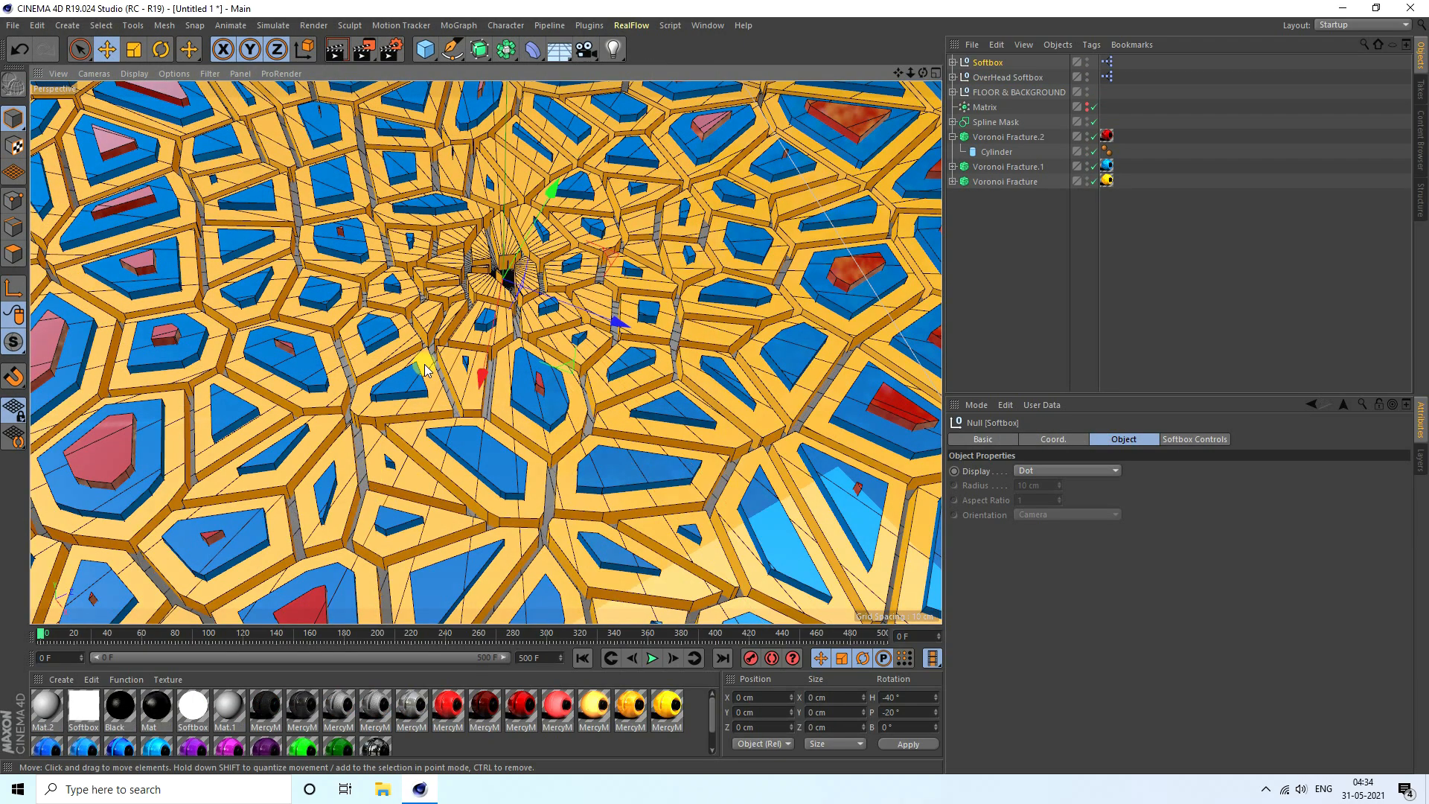
Move the OverHead Softbox along X to about 1 cm so it sits above the centre of the disc
alt+right_drag(424, 365, 916, 143)
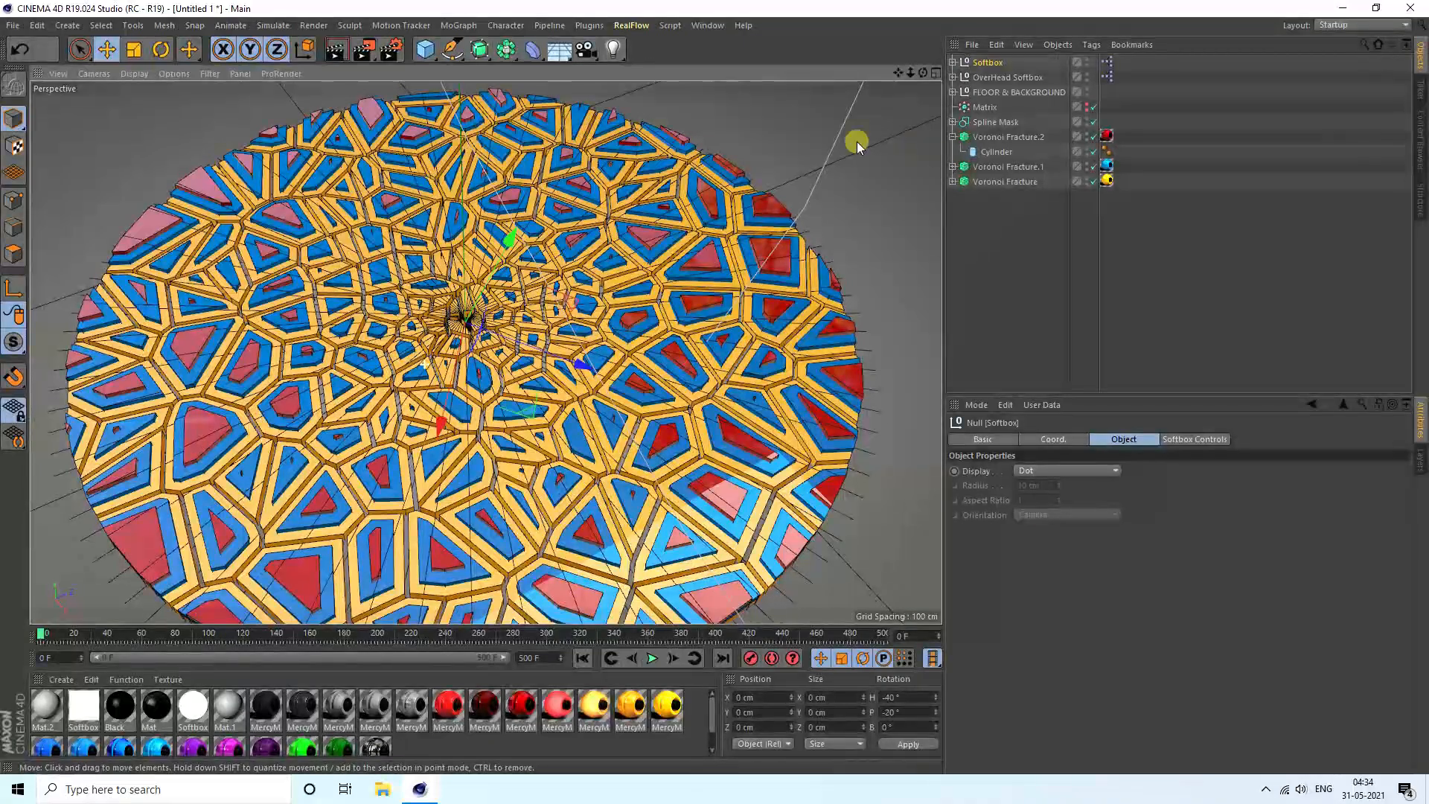
click(936, 73)
middle_click(855, 191)
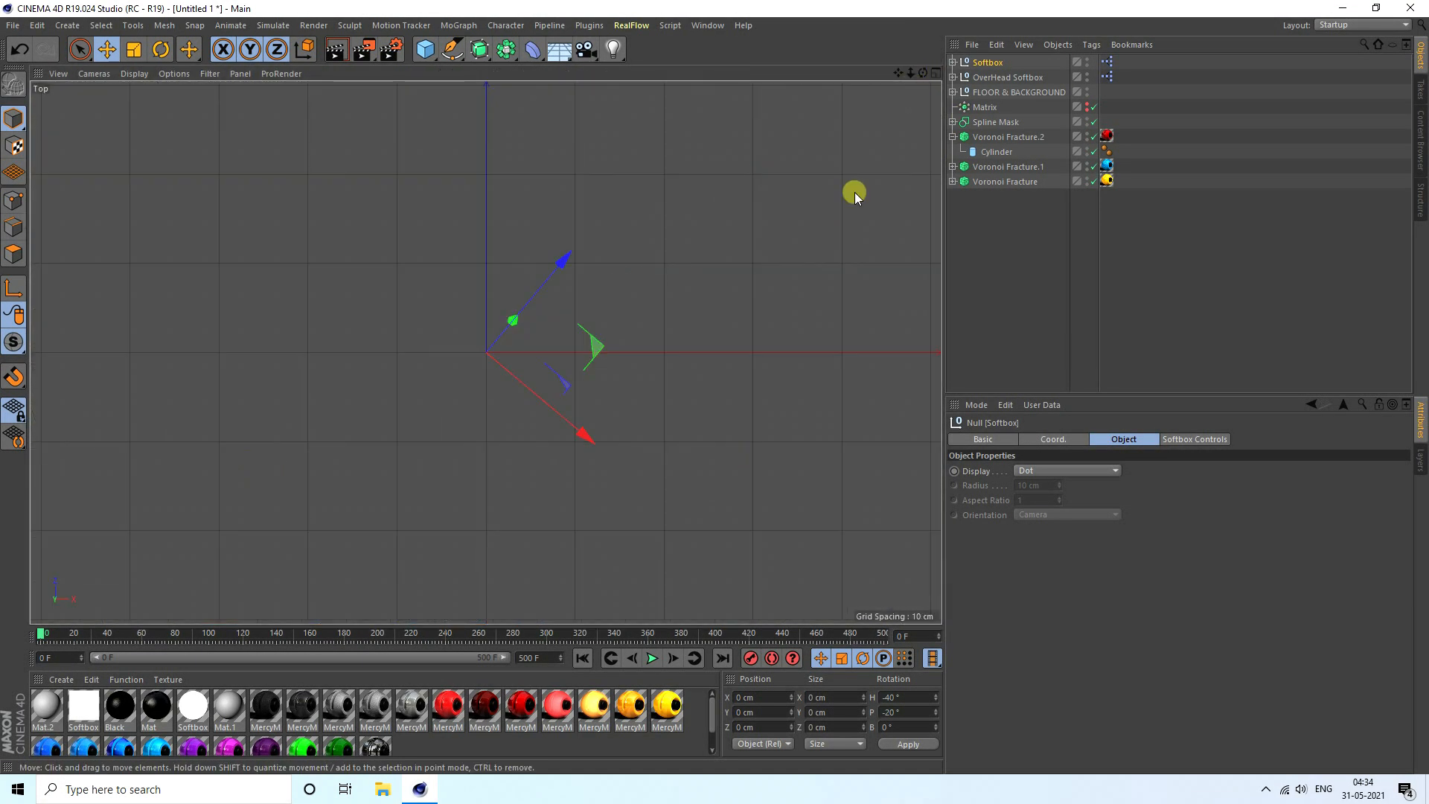
click(994, 79)
scroll(521, 319, down, 3)
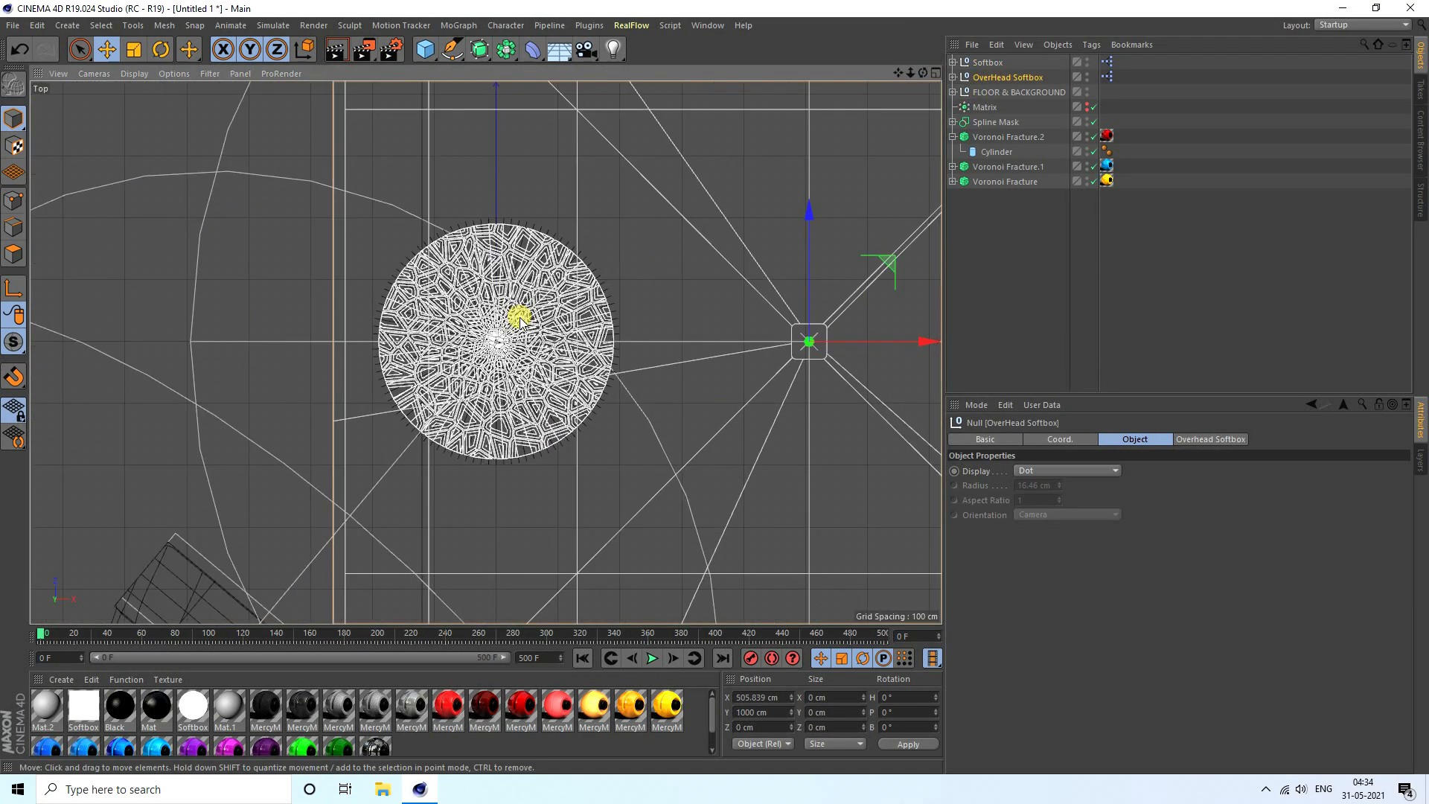
drag(889, 337, 631, 339)
middle_click(560, 317)
middle_click(320, 216)
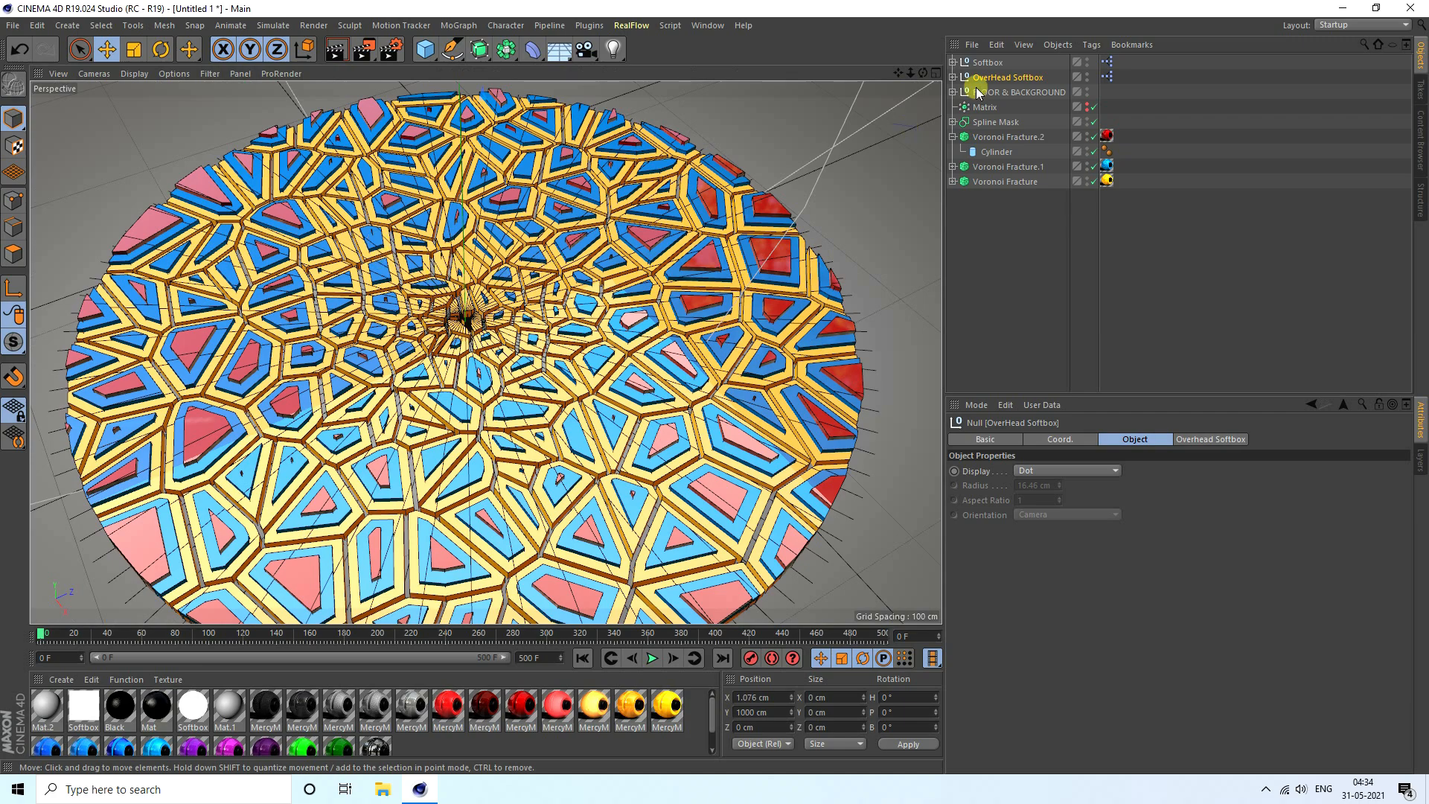
Add a Camera, look through it and frame the centre of the disc closely from above
drag(603, 59, 680, 70)
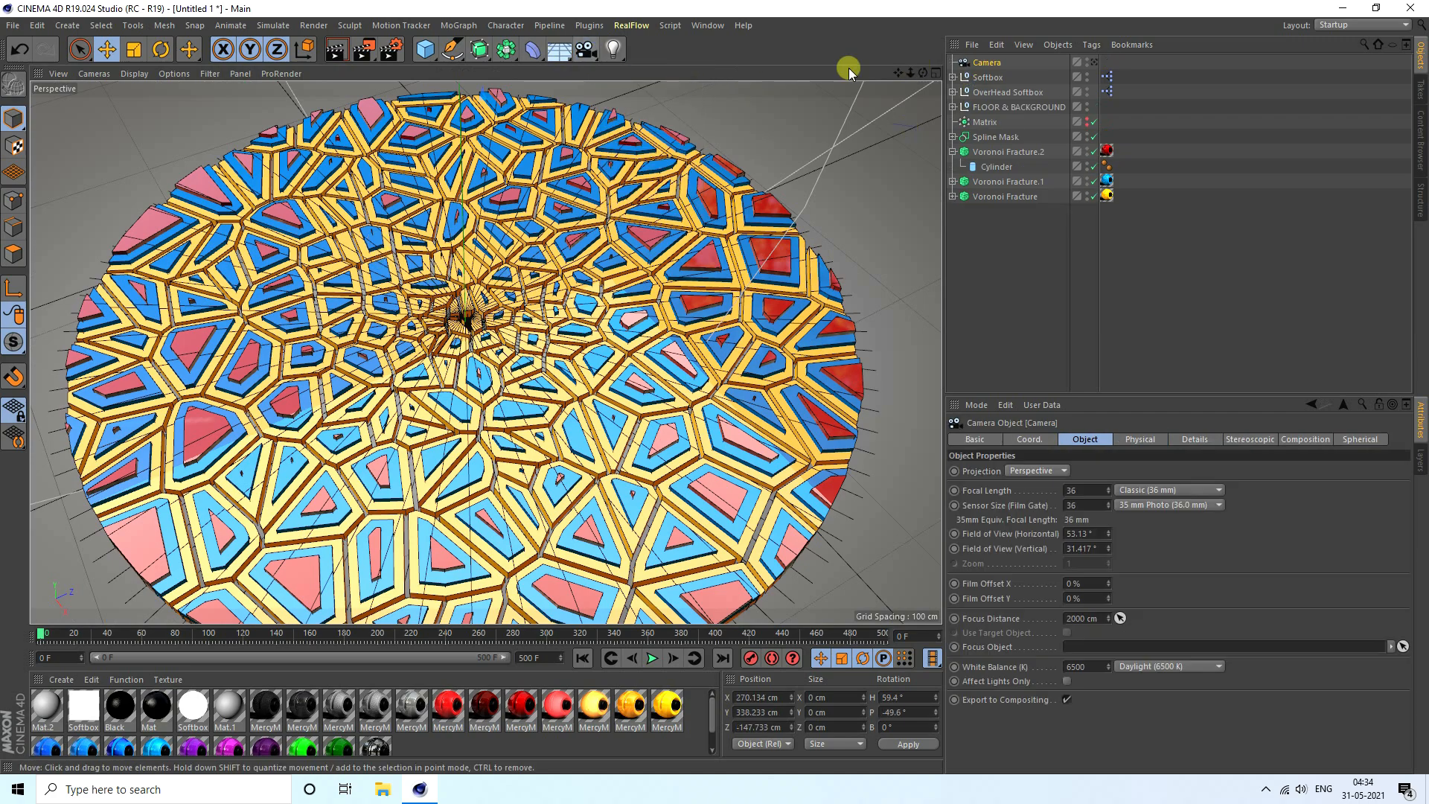
click(1094, 62)
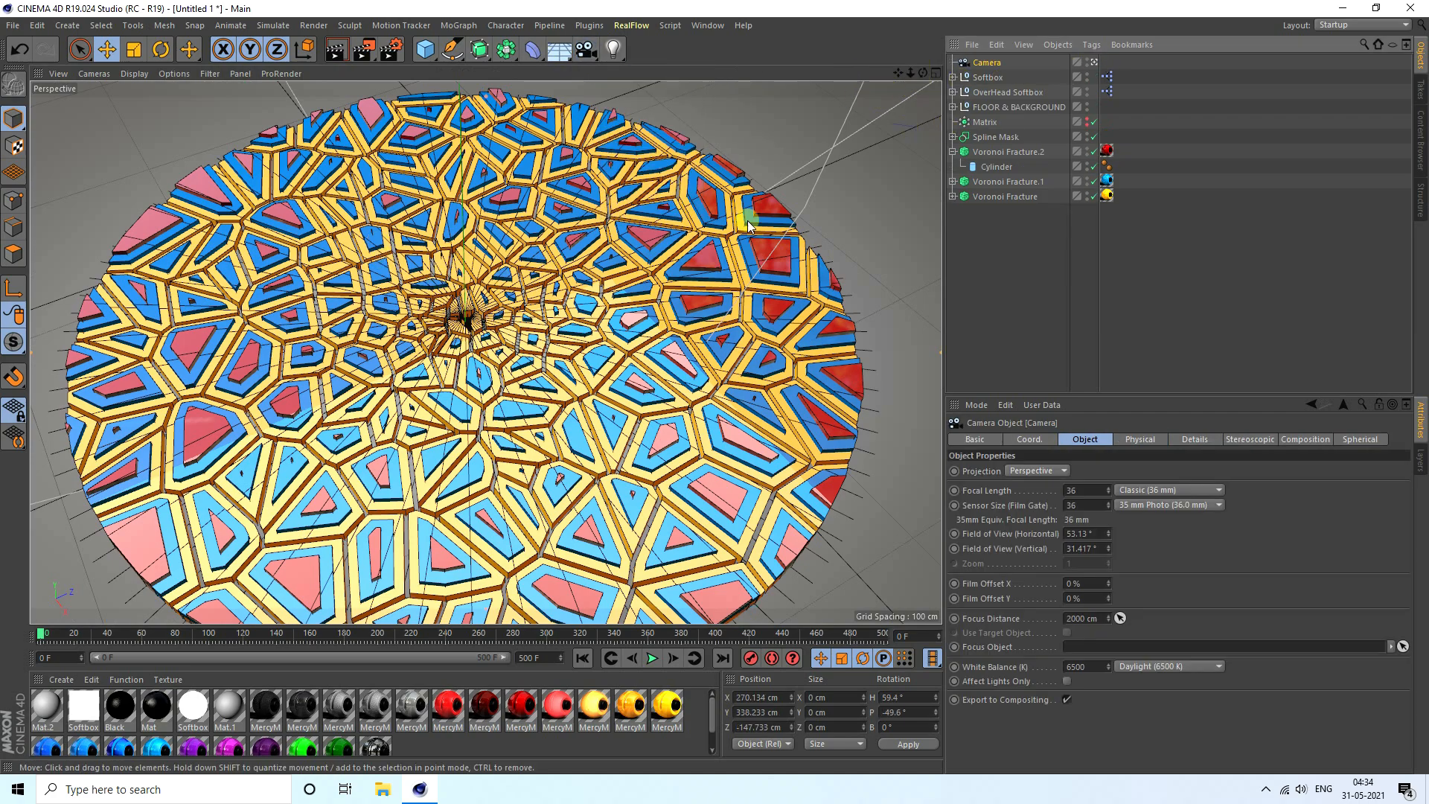
scroll(476, 328, up, 10)
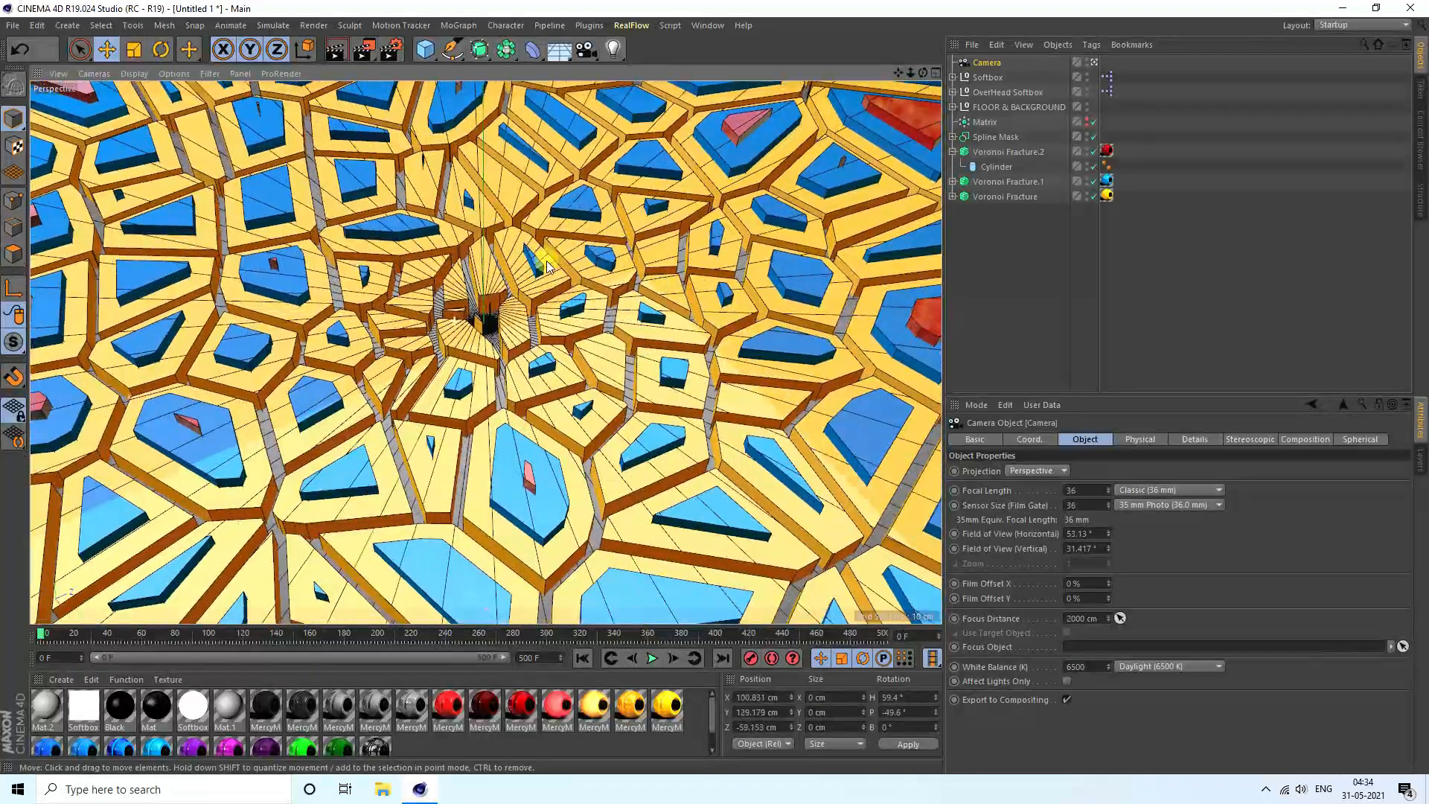
alt+drag(478, 361, 475, 471)
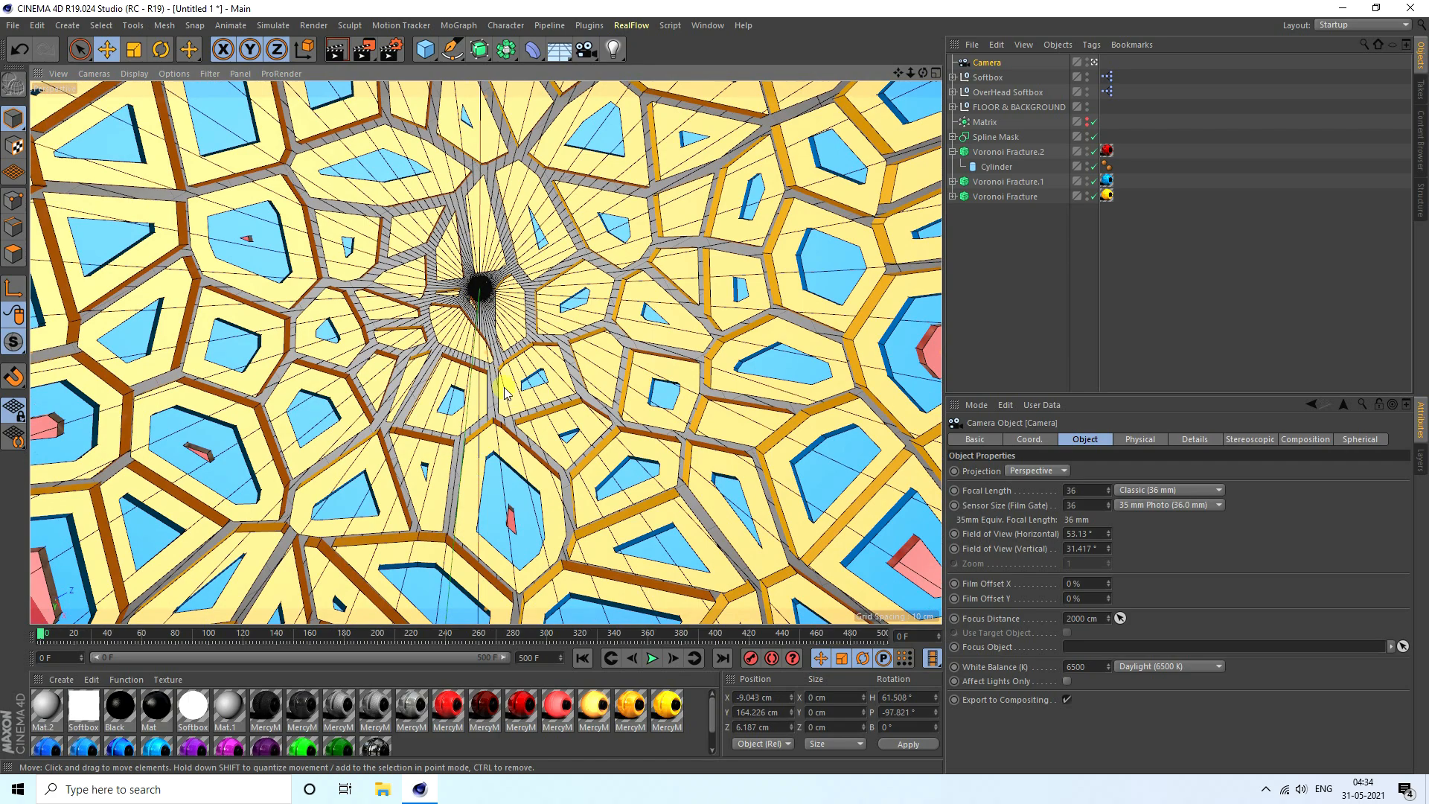
alt+middle_drag(493, 377, 504, 388)
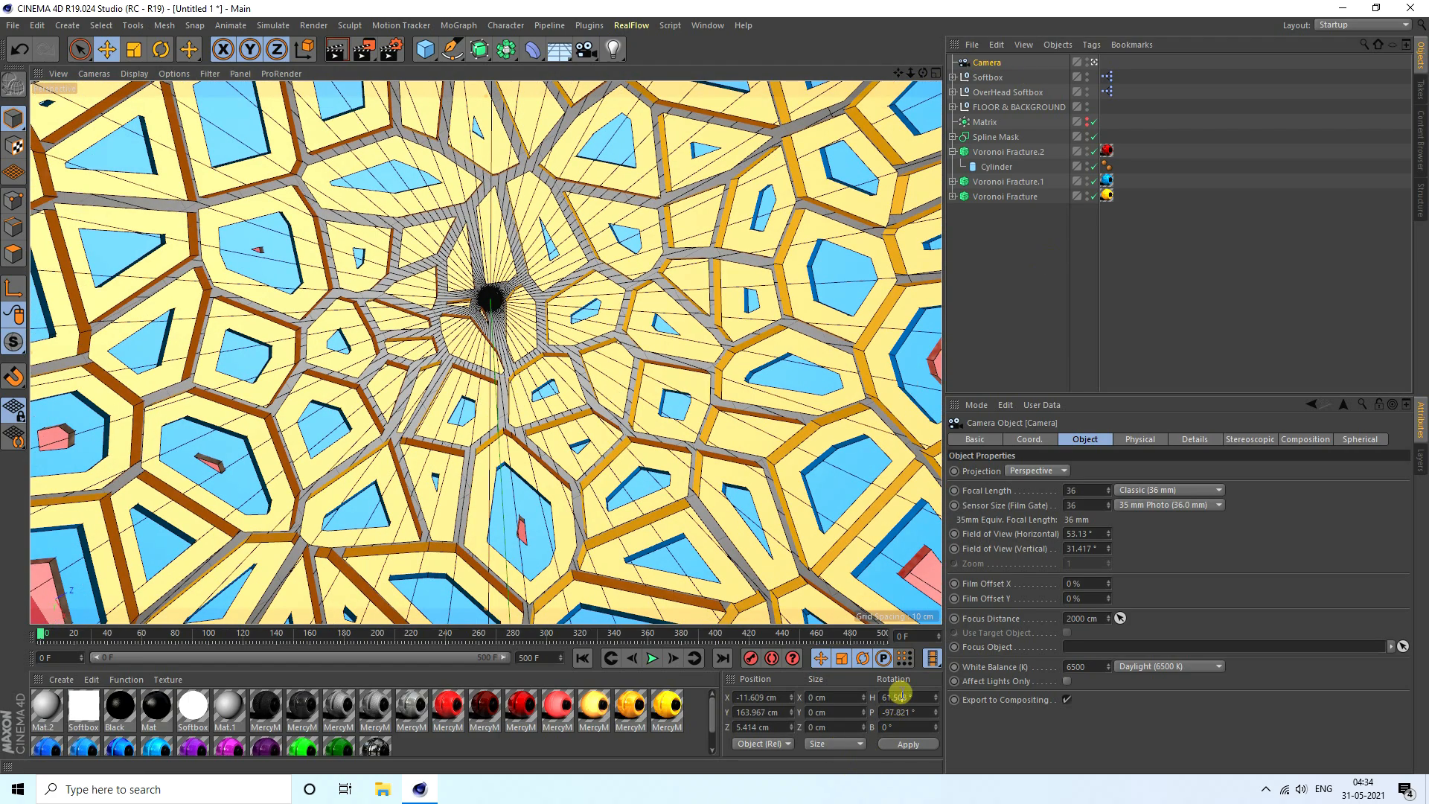
Set the Camera's rotation to H 0° and P -90°, and its X and Z positions to 0 cm
key(Return)
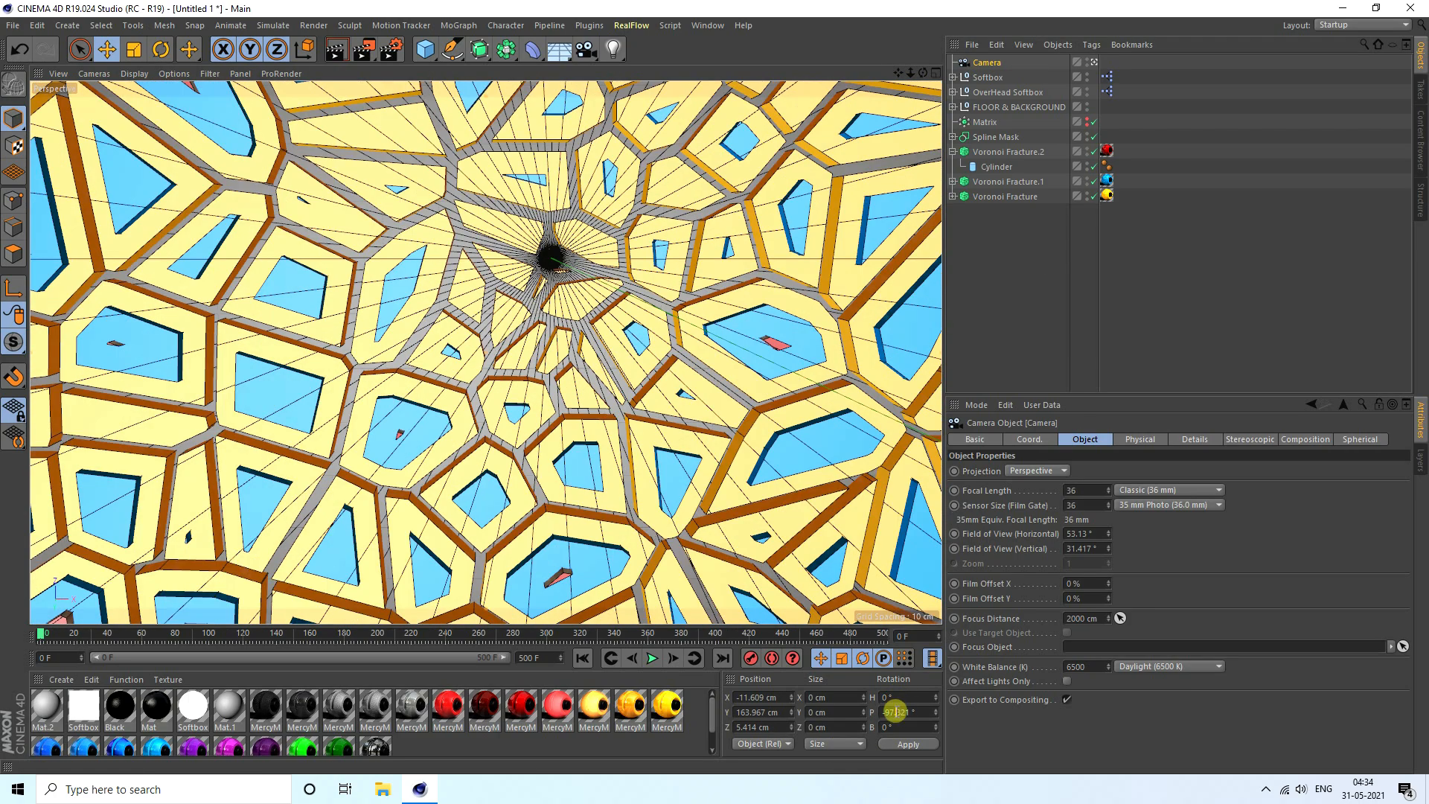
key(Return)
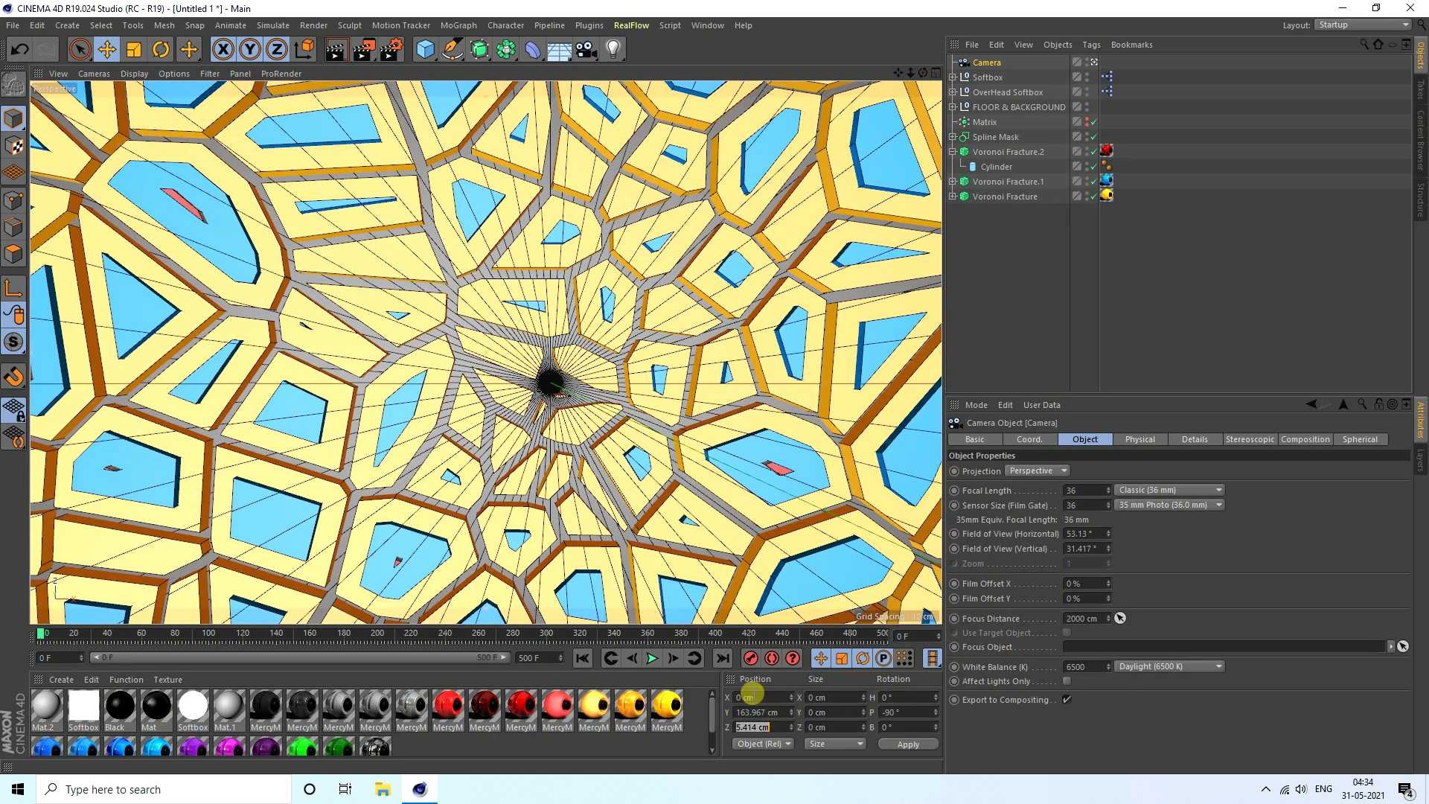
key(Return)
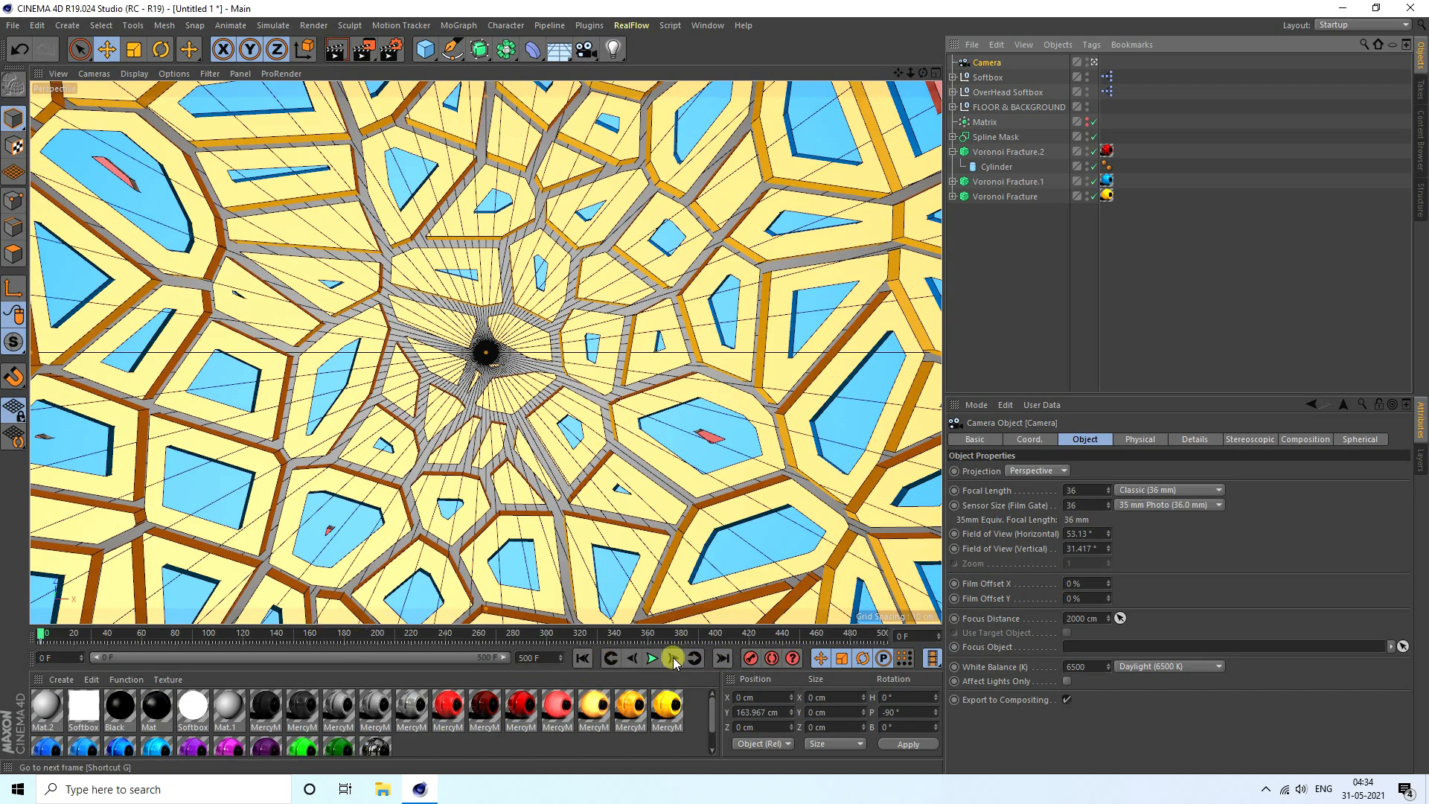
Animate the Camera pulling back from the close-up at frame 0 to Y about 675 cm at frame 500, and preview the move
click(717, 658)
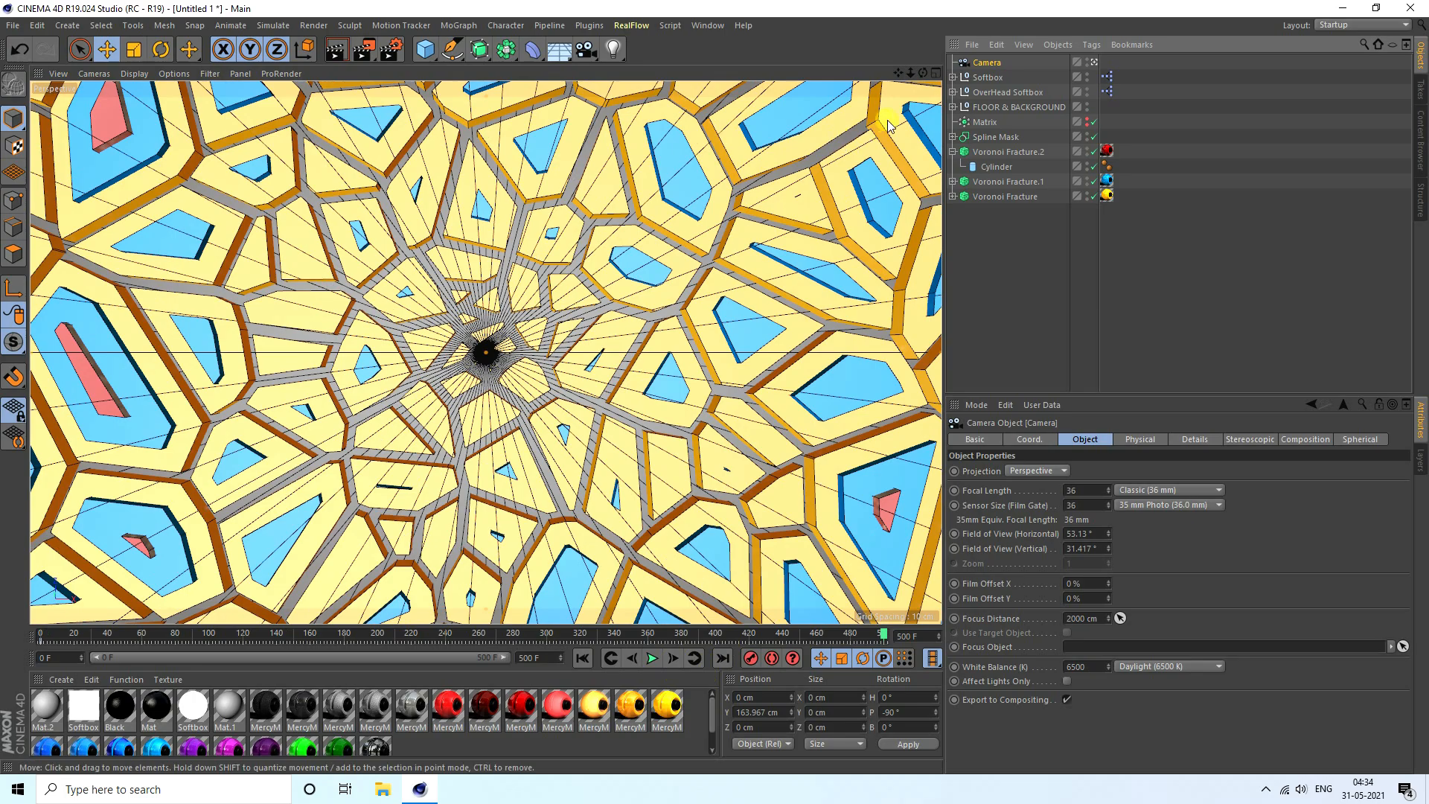
drag(911, 74, 716, 396)
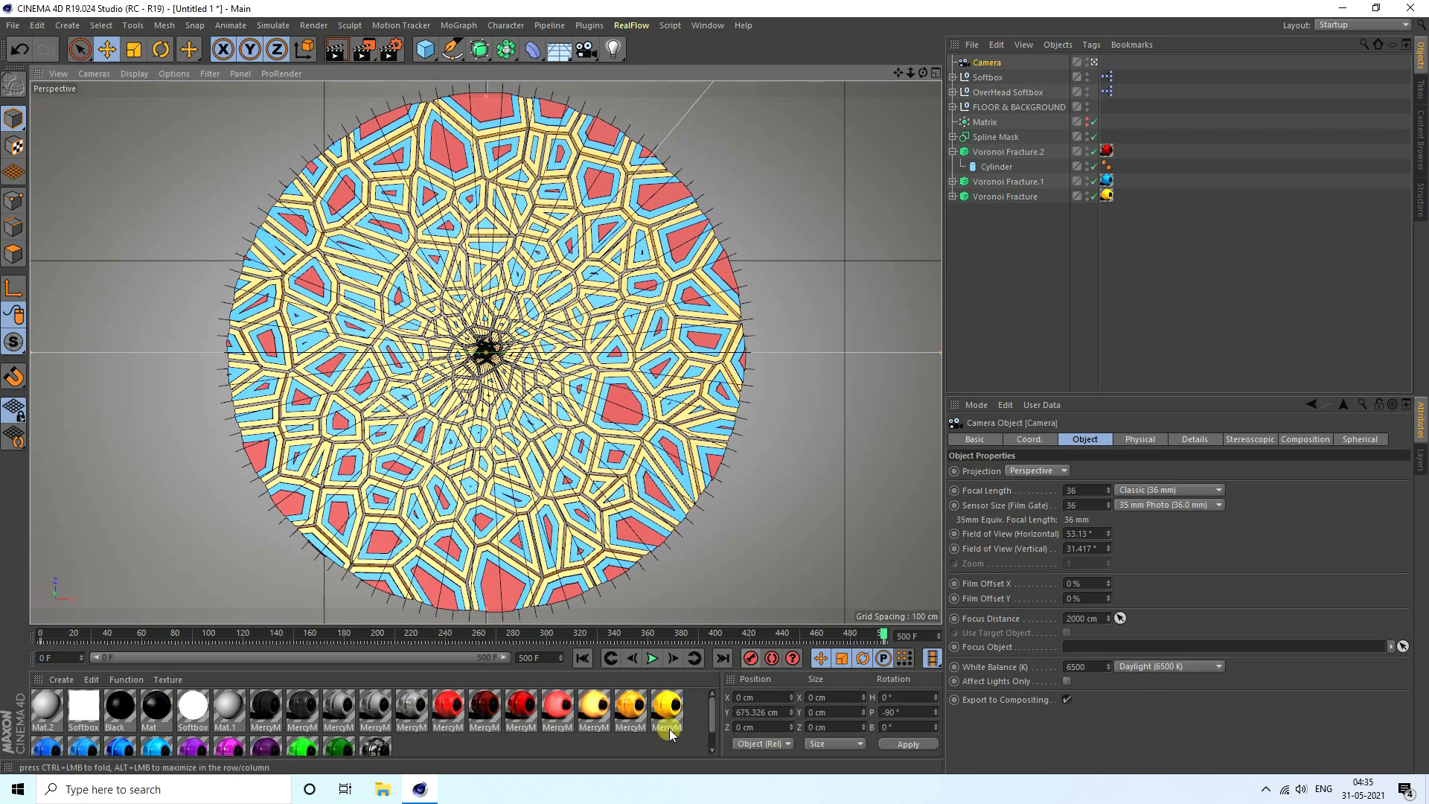
click(582, 657)
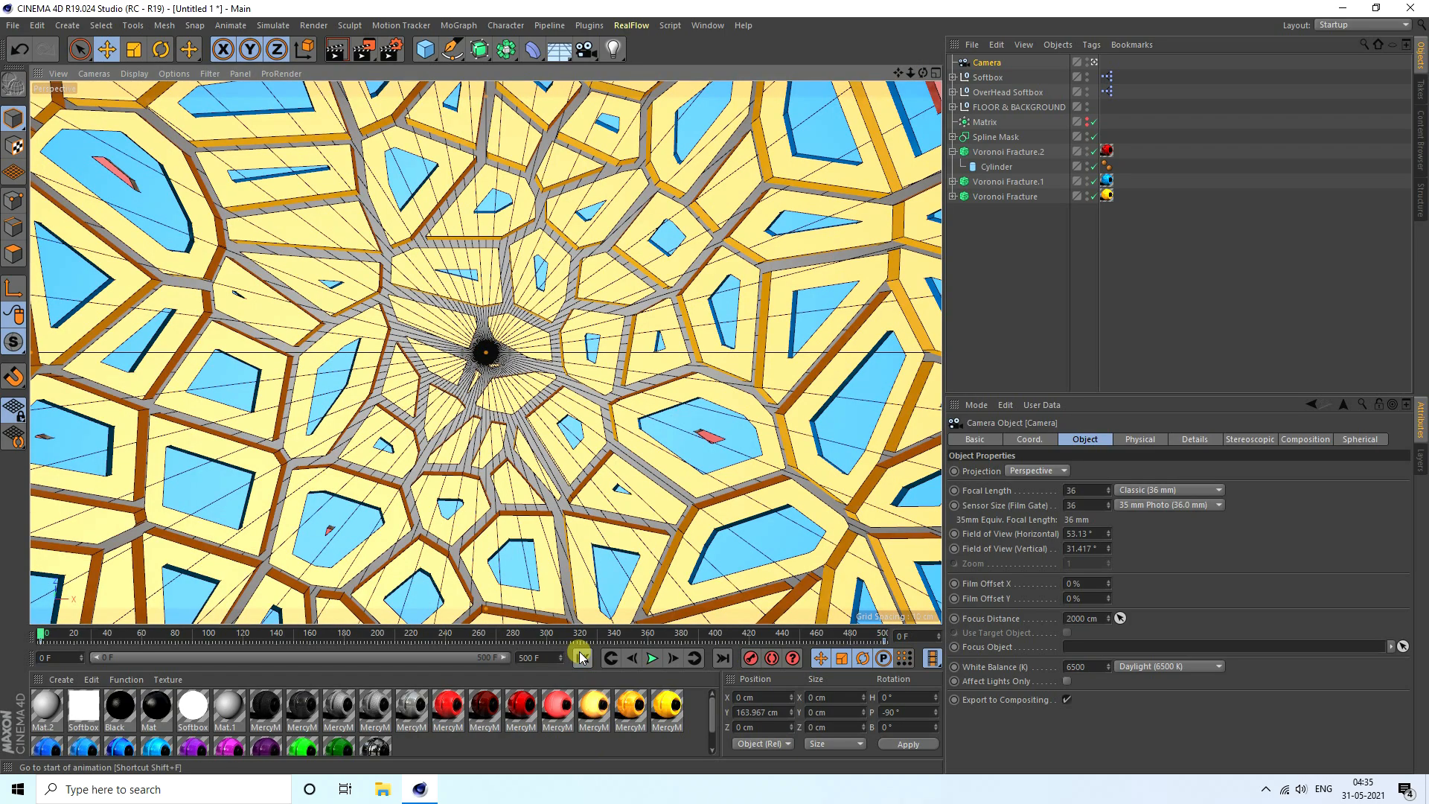
click(651, 658)
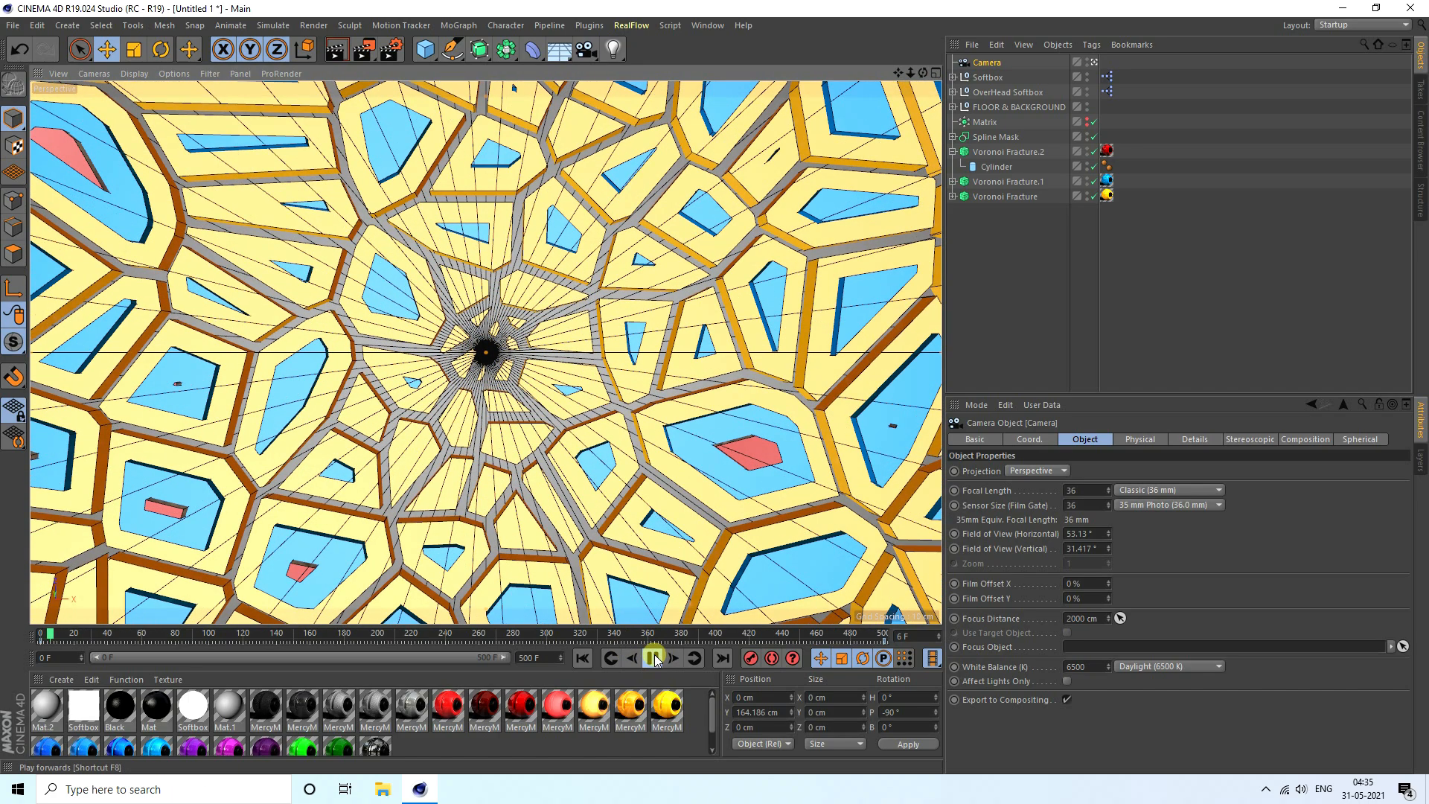
click(652, 658)
Lower the FLOOR & BACKGROUND null to about Y -68 cm, below the disc, and render the camera view
middle_click(560, 445)
middle_click(560, 445)
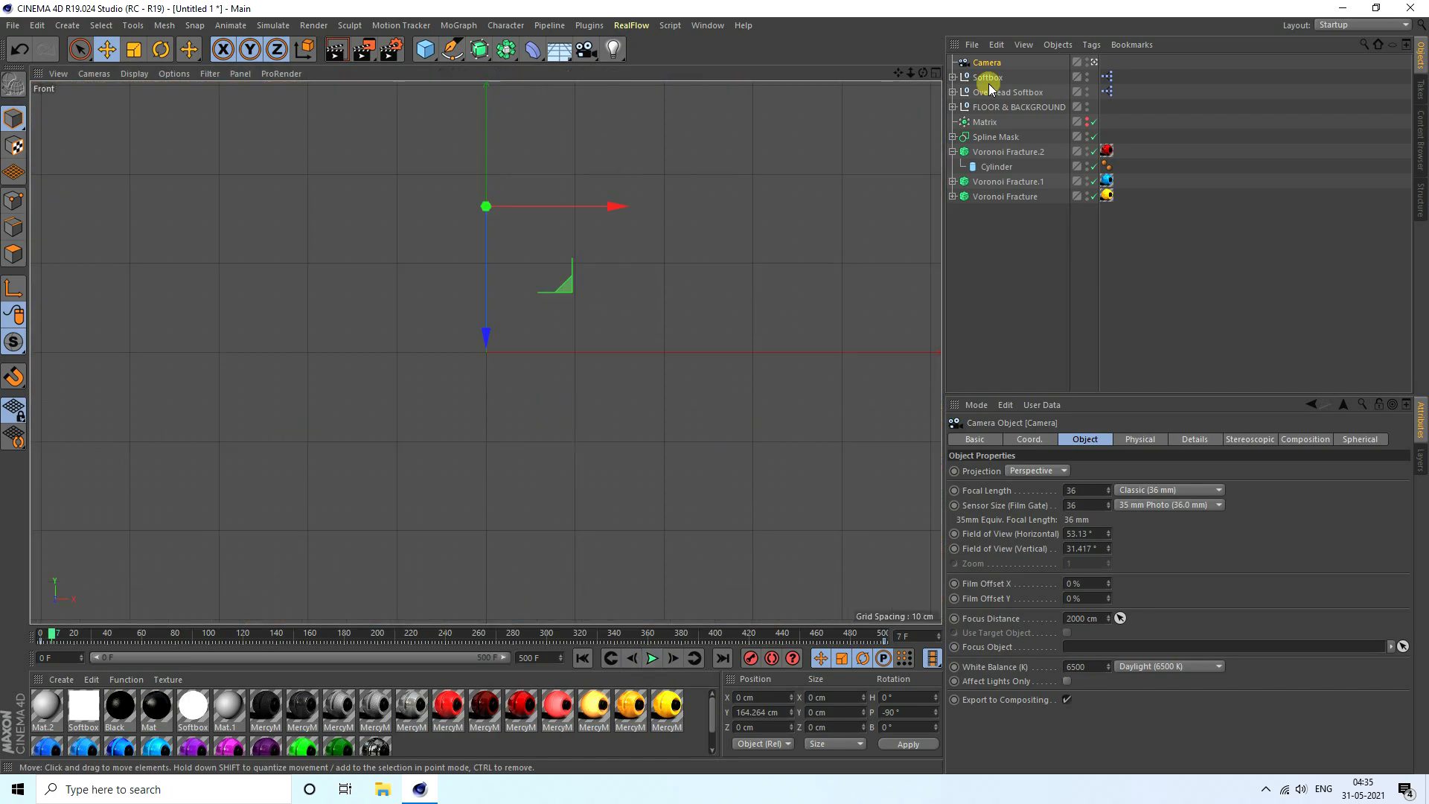
click(997, 106)
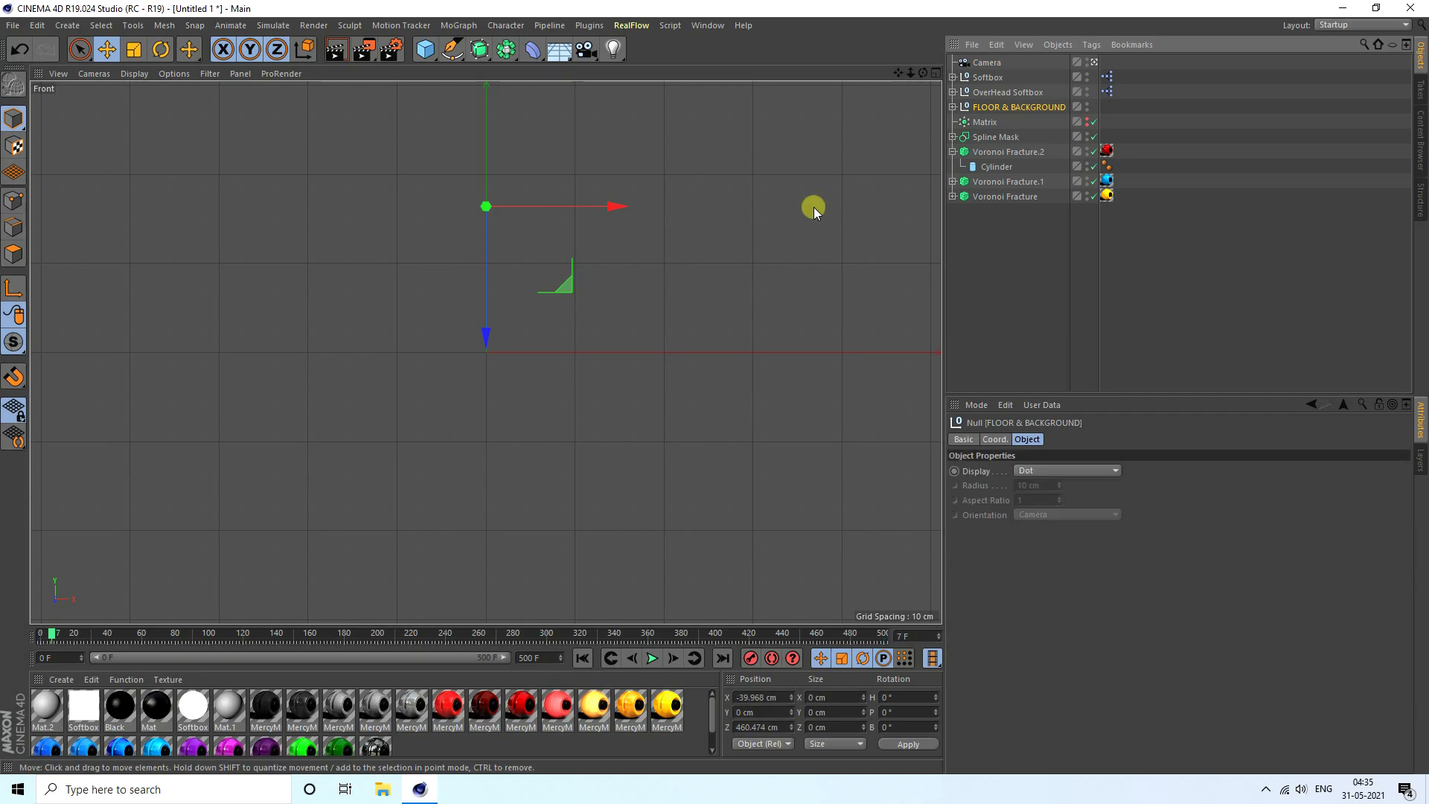
click(996, 106)
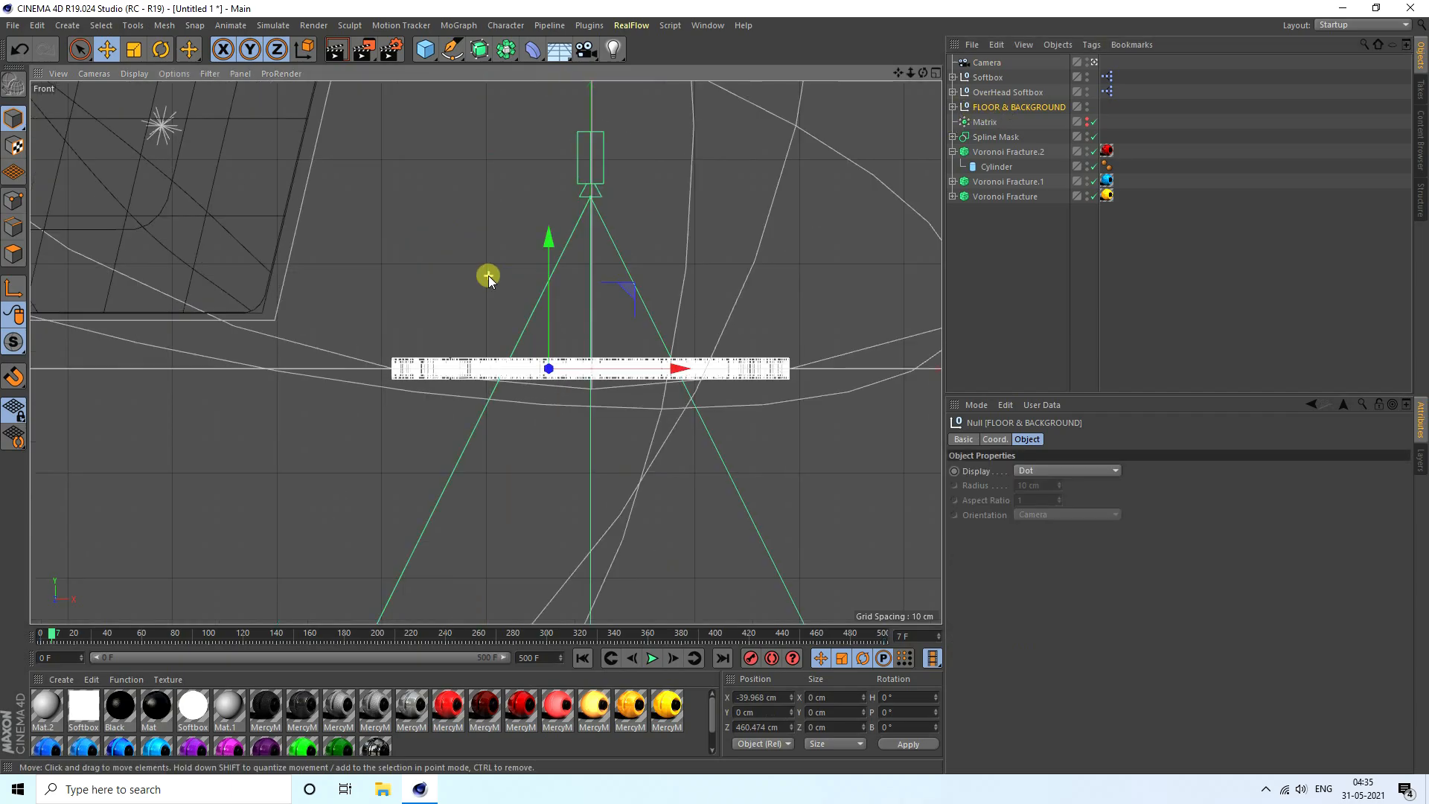
scroll(488, 275, up, 3)
drag(569, 271, 573, 371)
middle_click(509, 337)
middle_click(283, 188)
key(ctrl+r)
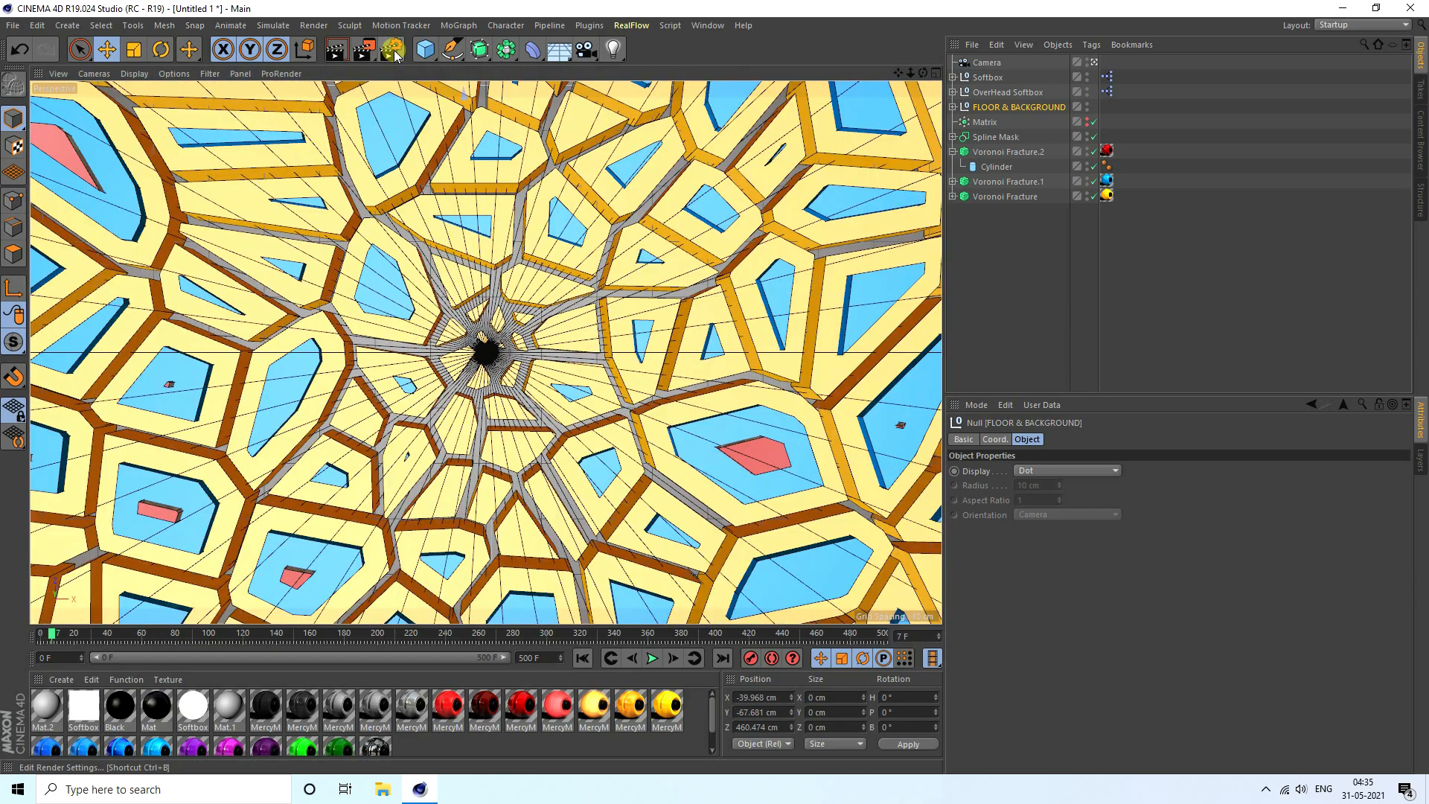
Add the Global Illumination effect to the render settings and set its Irradiance Cache Record Density to Low
click(390, 49)
click(114, 276)
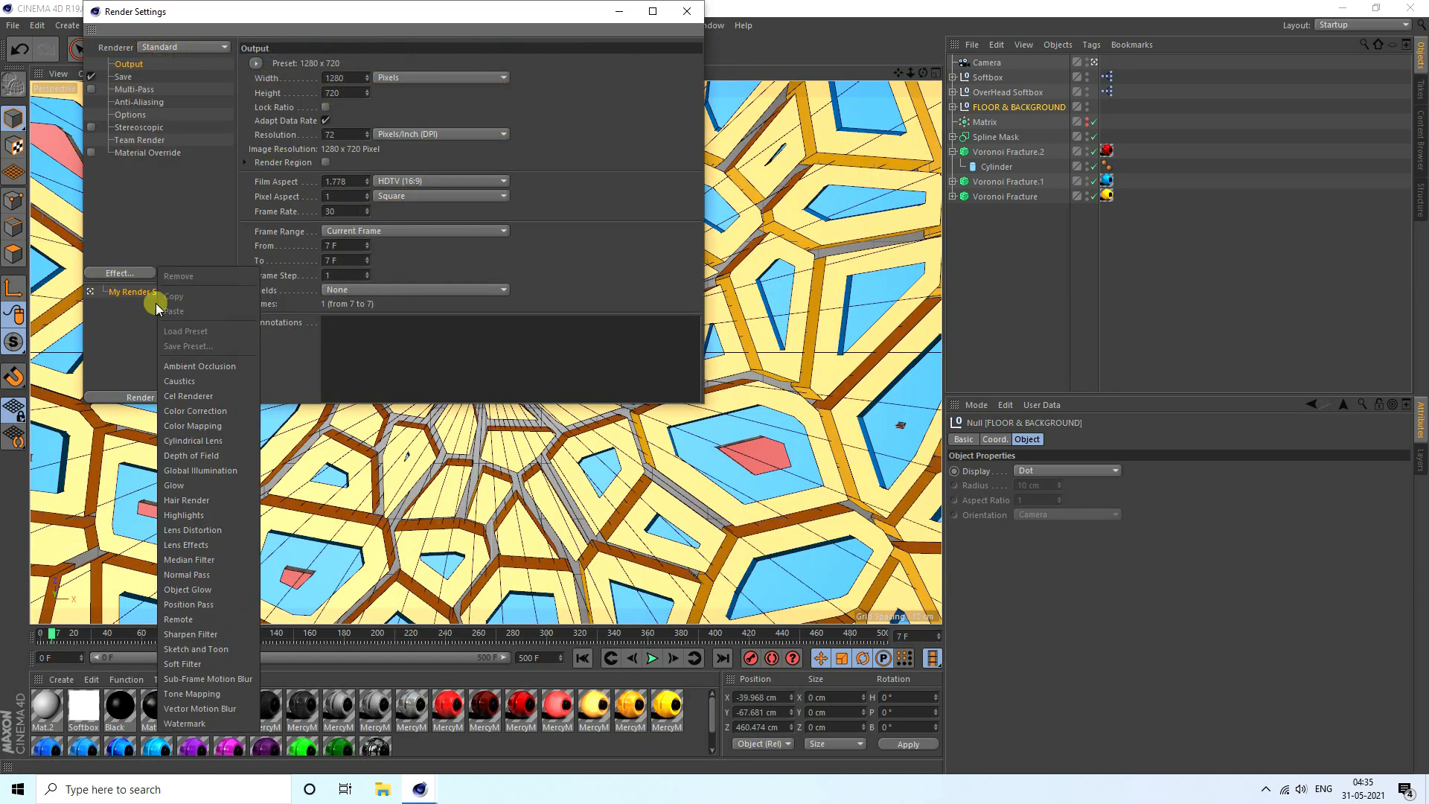
click(198, 468)
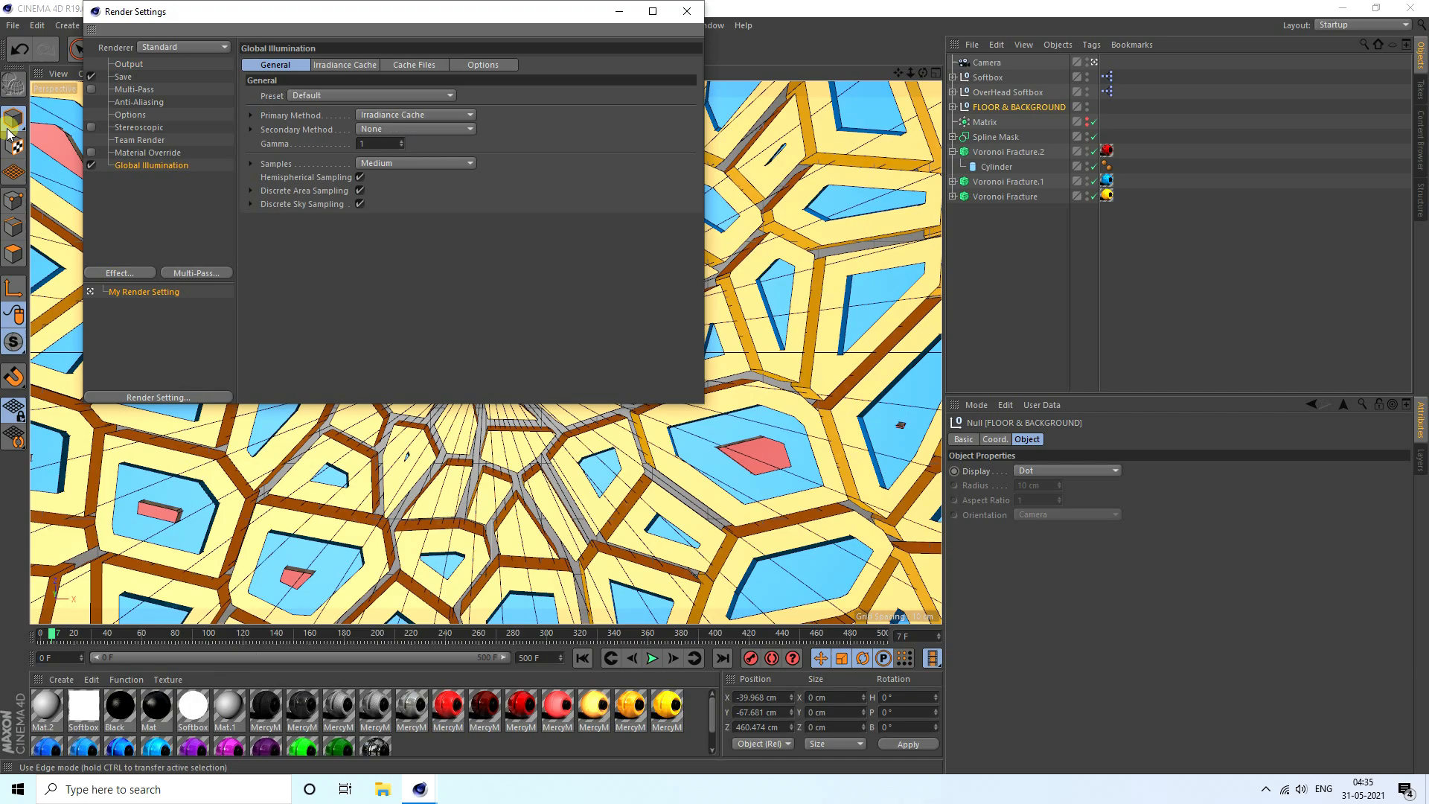
click(345, 65)
click(360, 96)
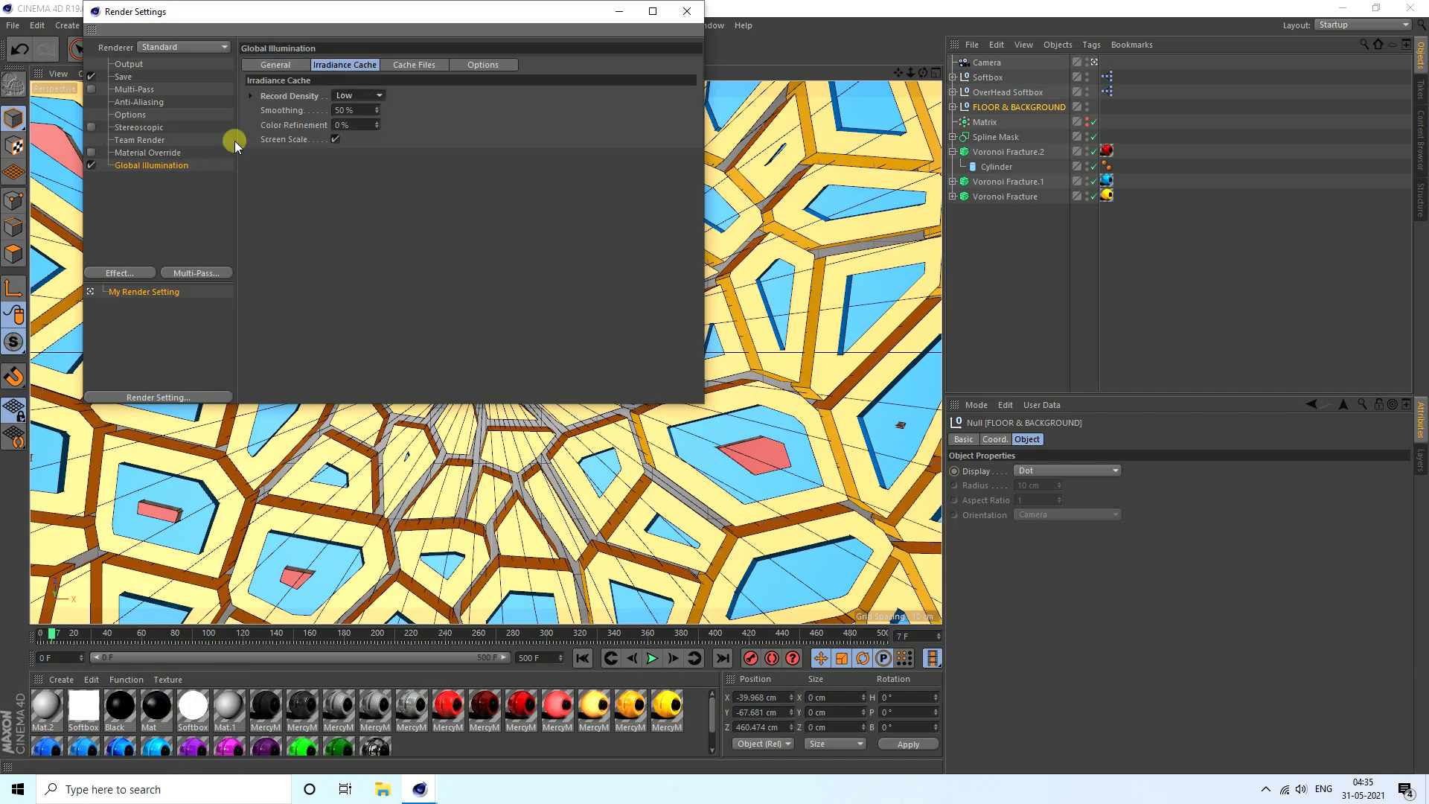
Set the format of the saved render images to JPG in the render settings
click(134, 102)
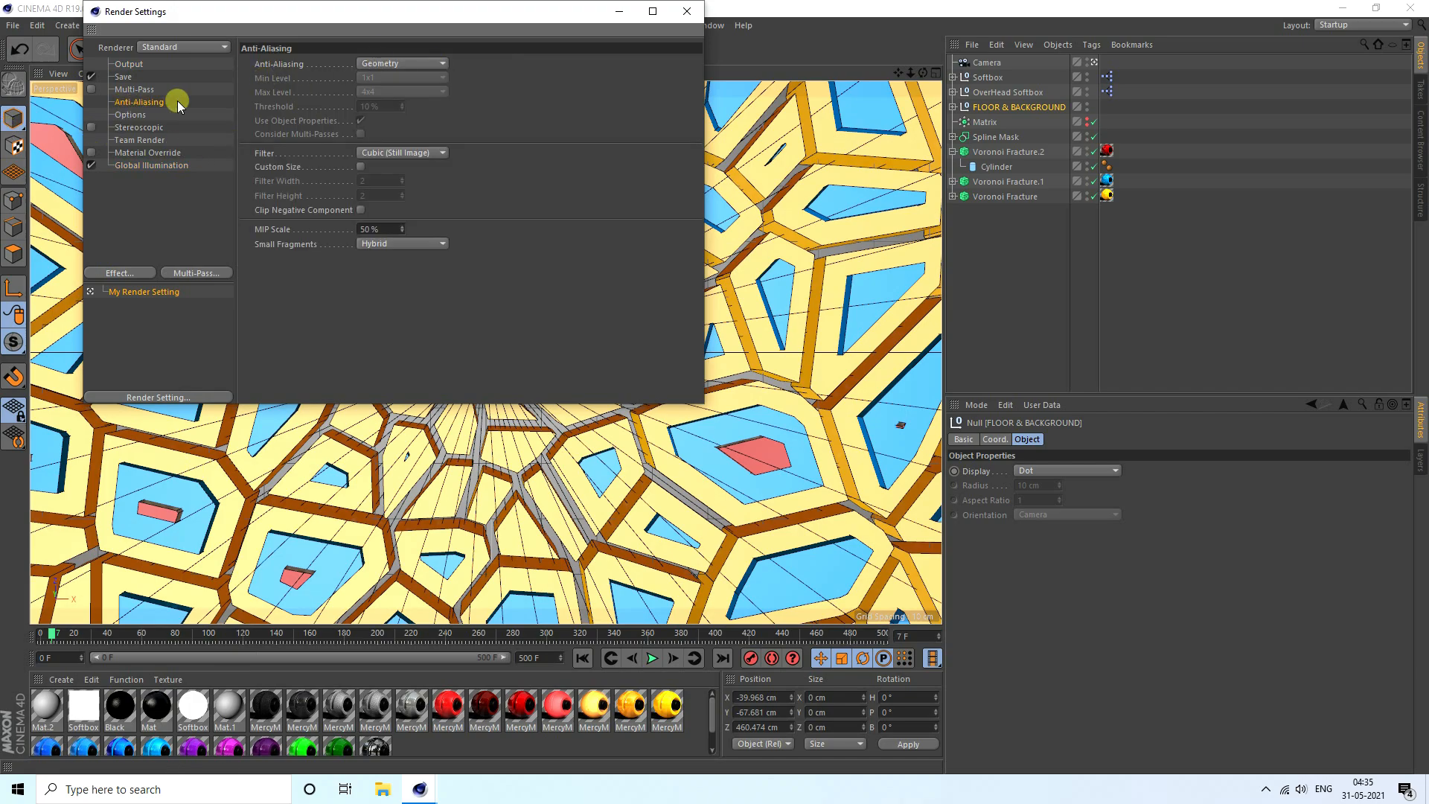
click(123, 77)
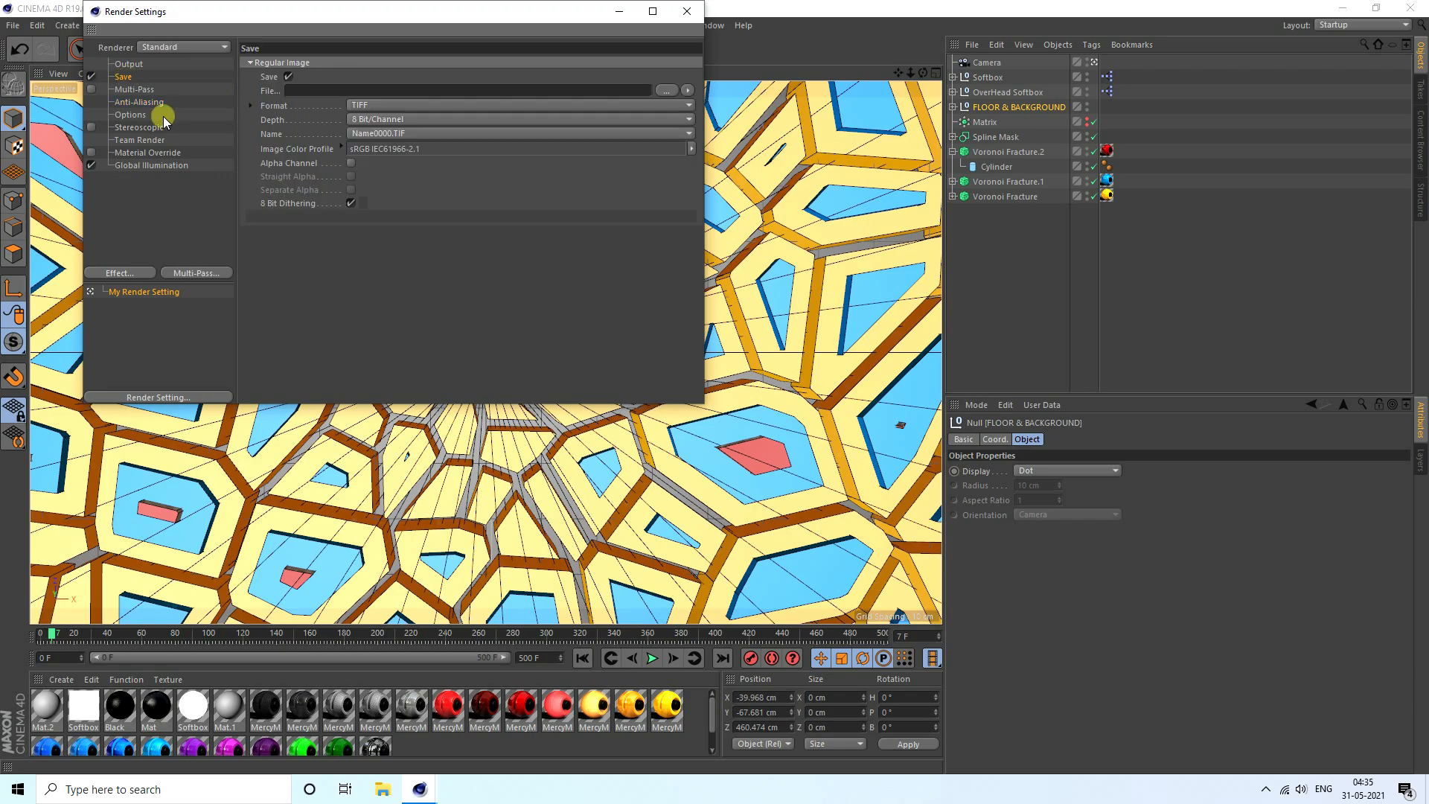
click(360, 105)
click(376, 211)
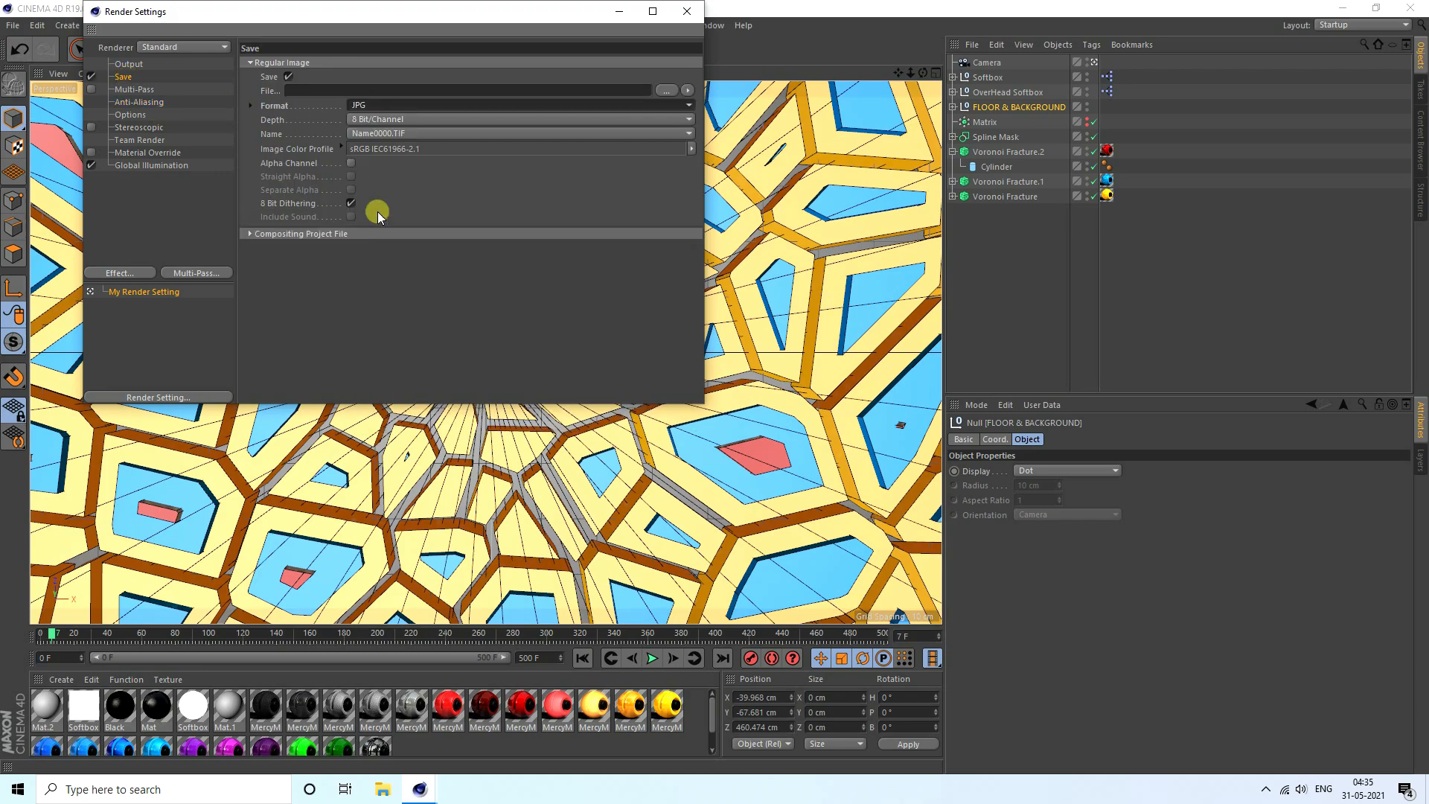
Set the render's save location to the Desktop folder New folder (2) with the file name s
click(663, 90)
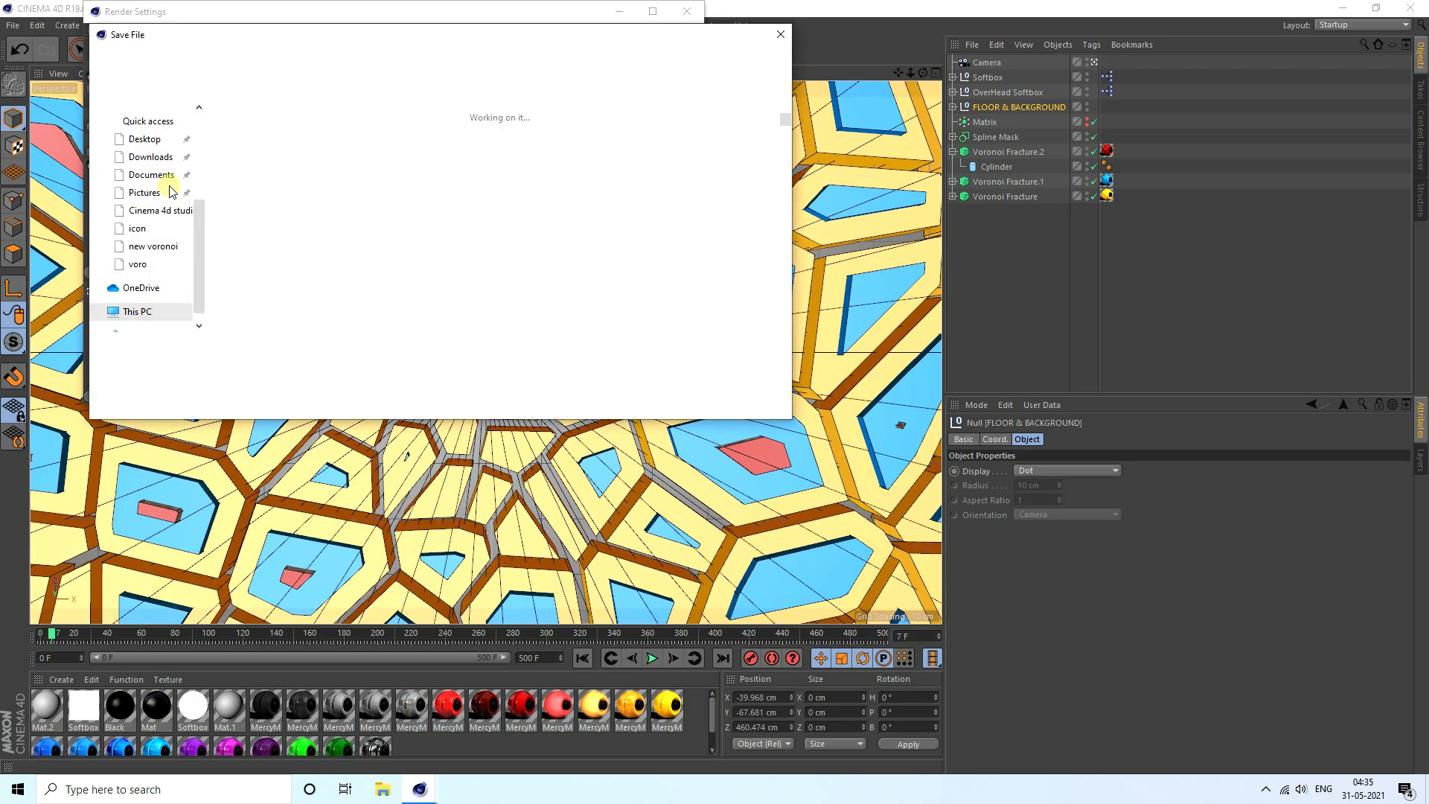
click(144, 174)
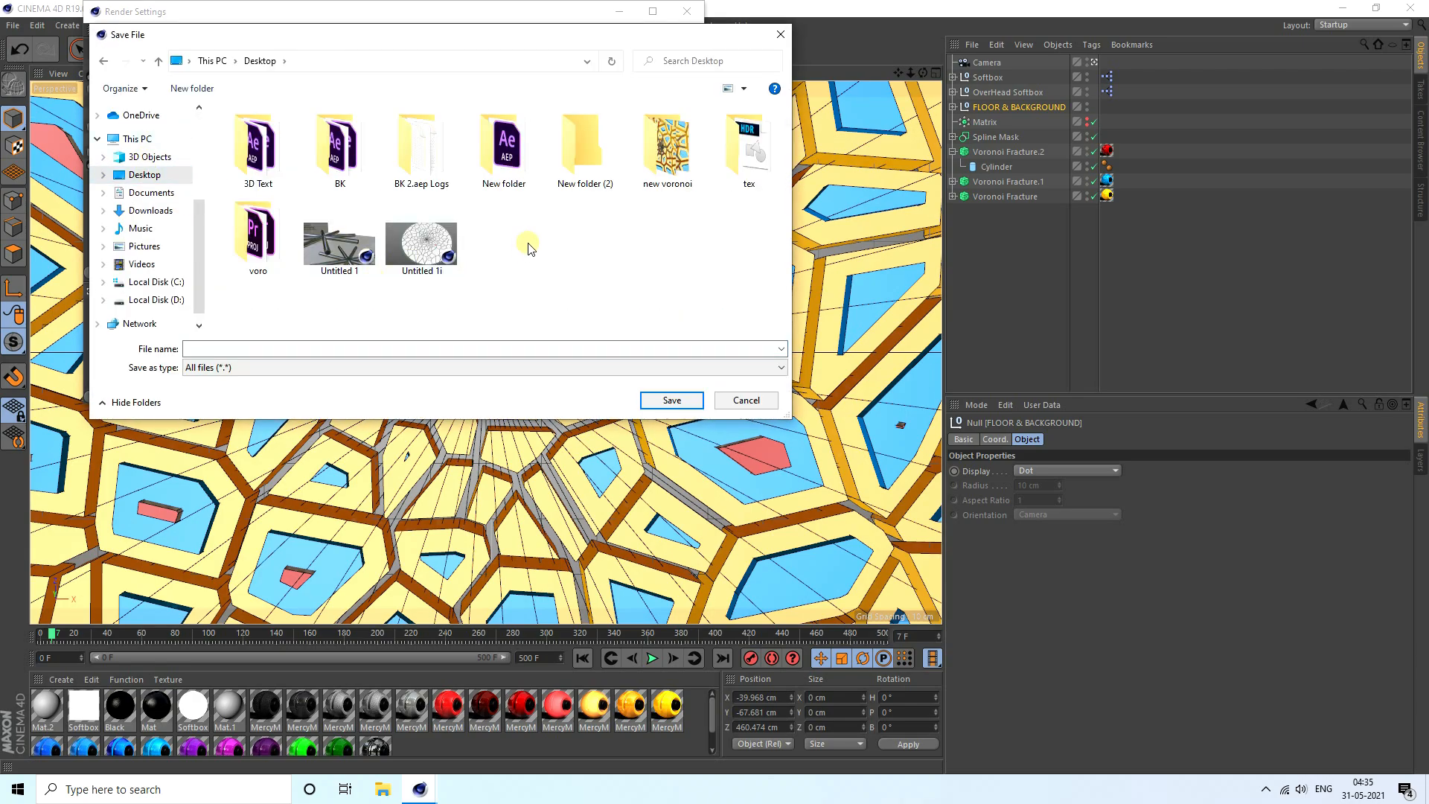
right_click(530, 242)
double_click(578, 175)
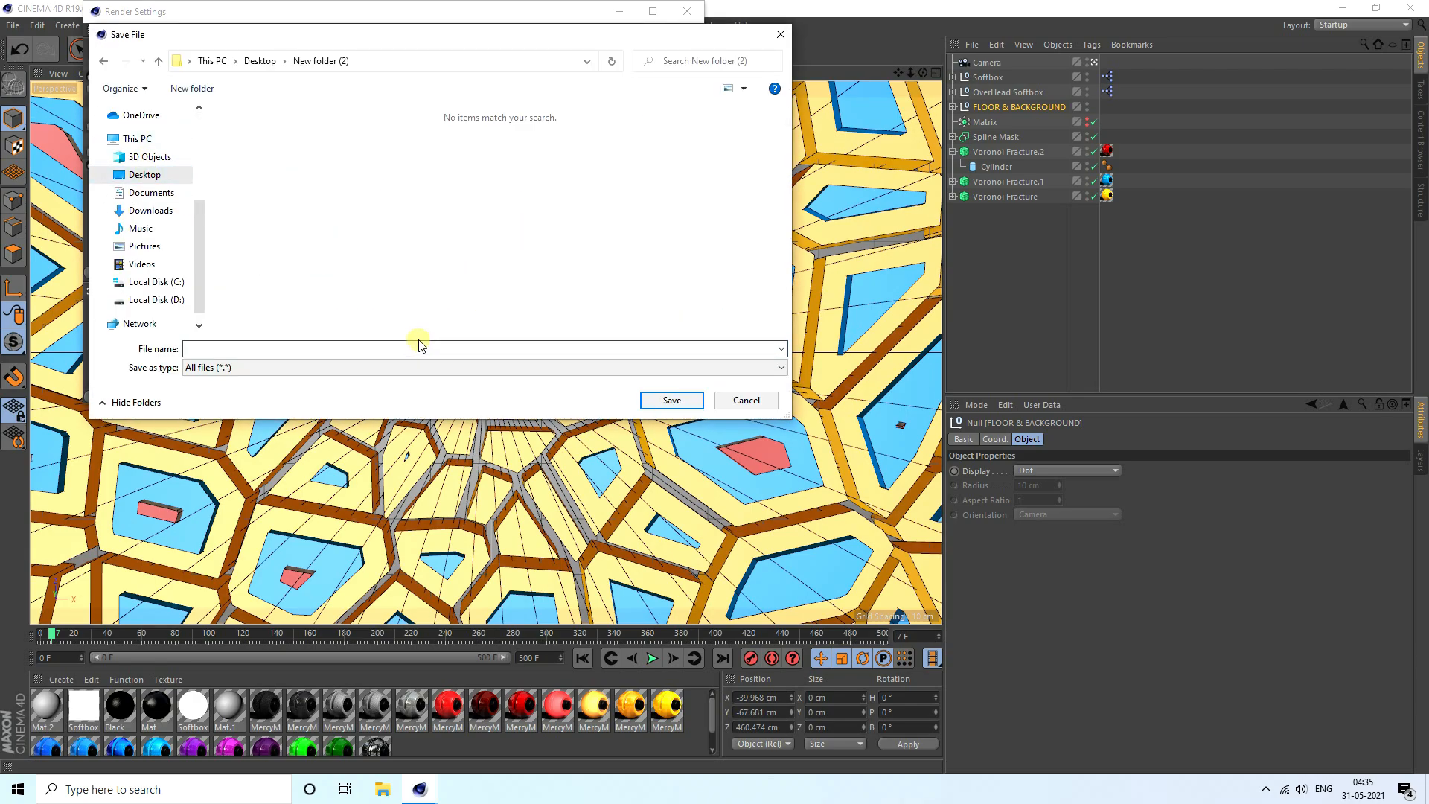
text(s)
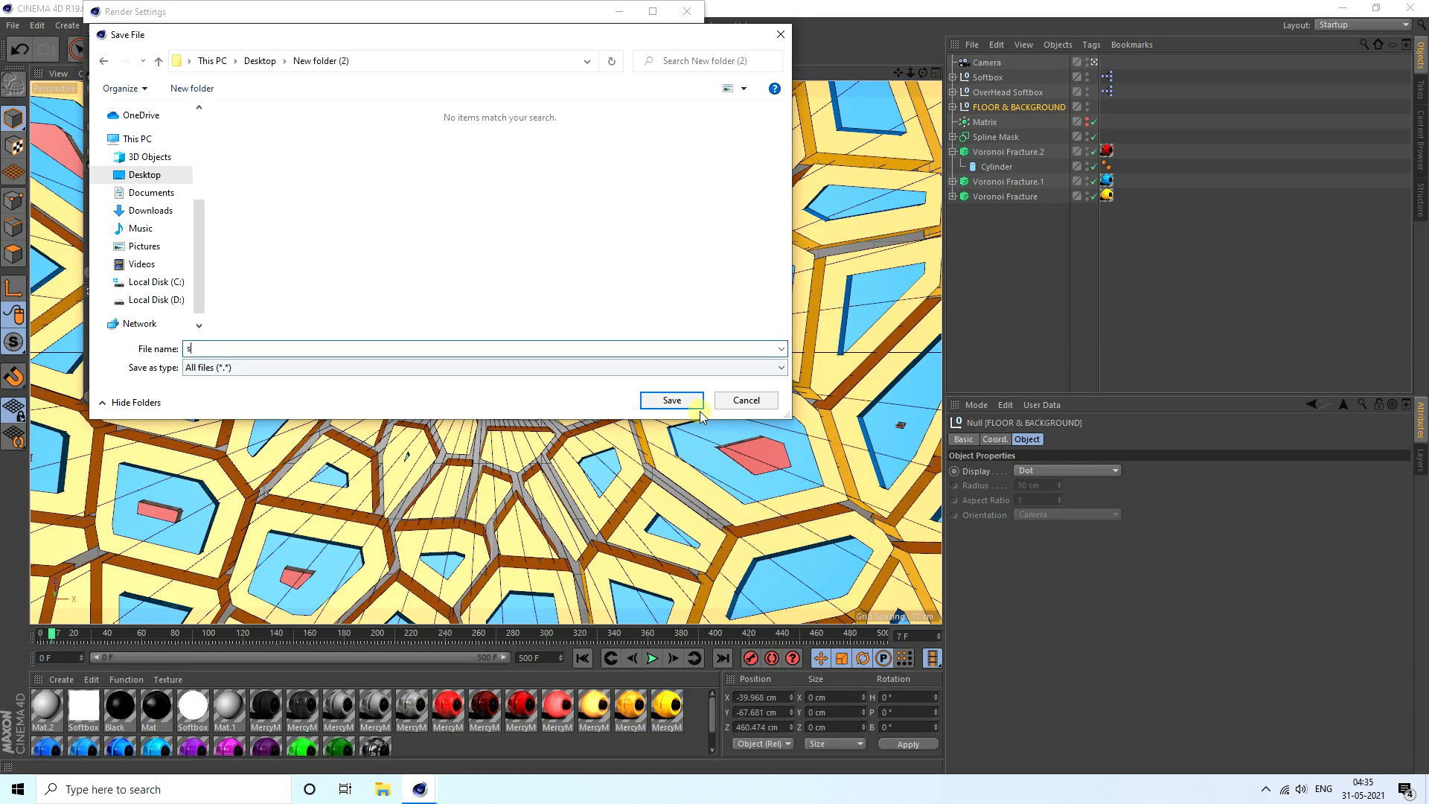
click(672, 401)
Set the output frame range to All Frames and close the render settings
click(131, 64)
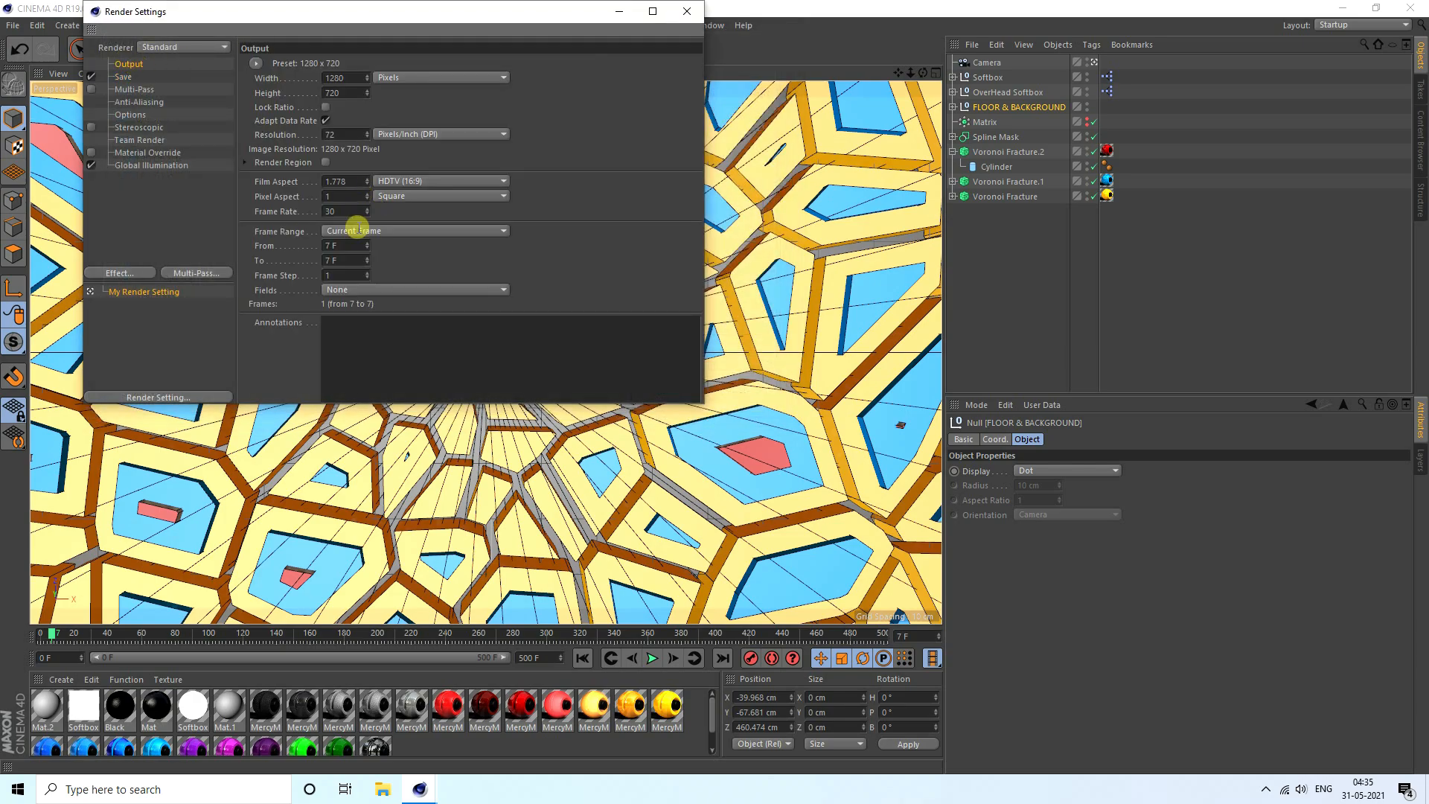
click(364, 231)
click(381, 276)
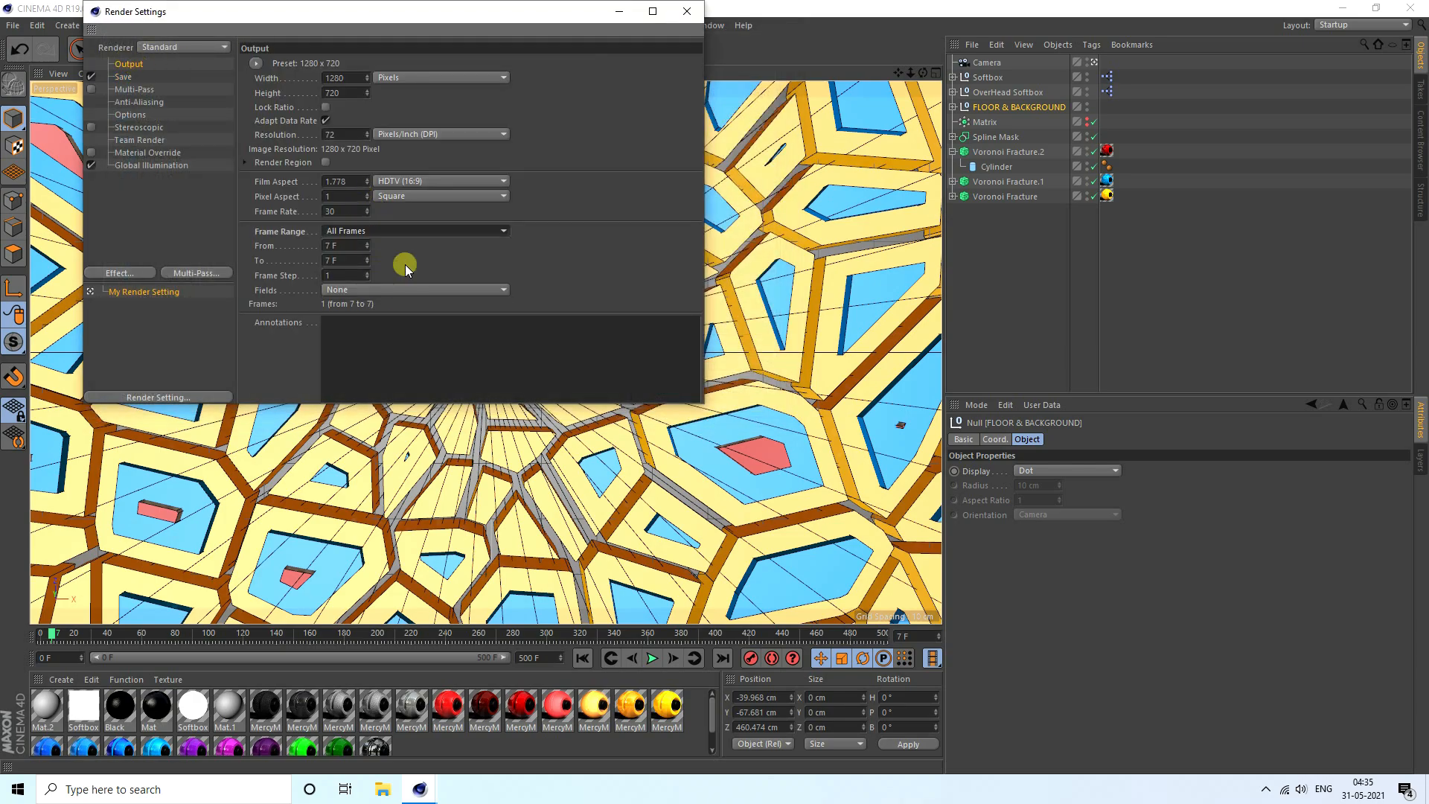
click(686, 12)
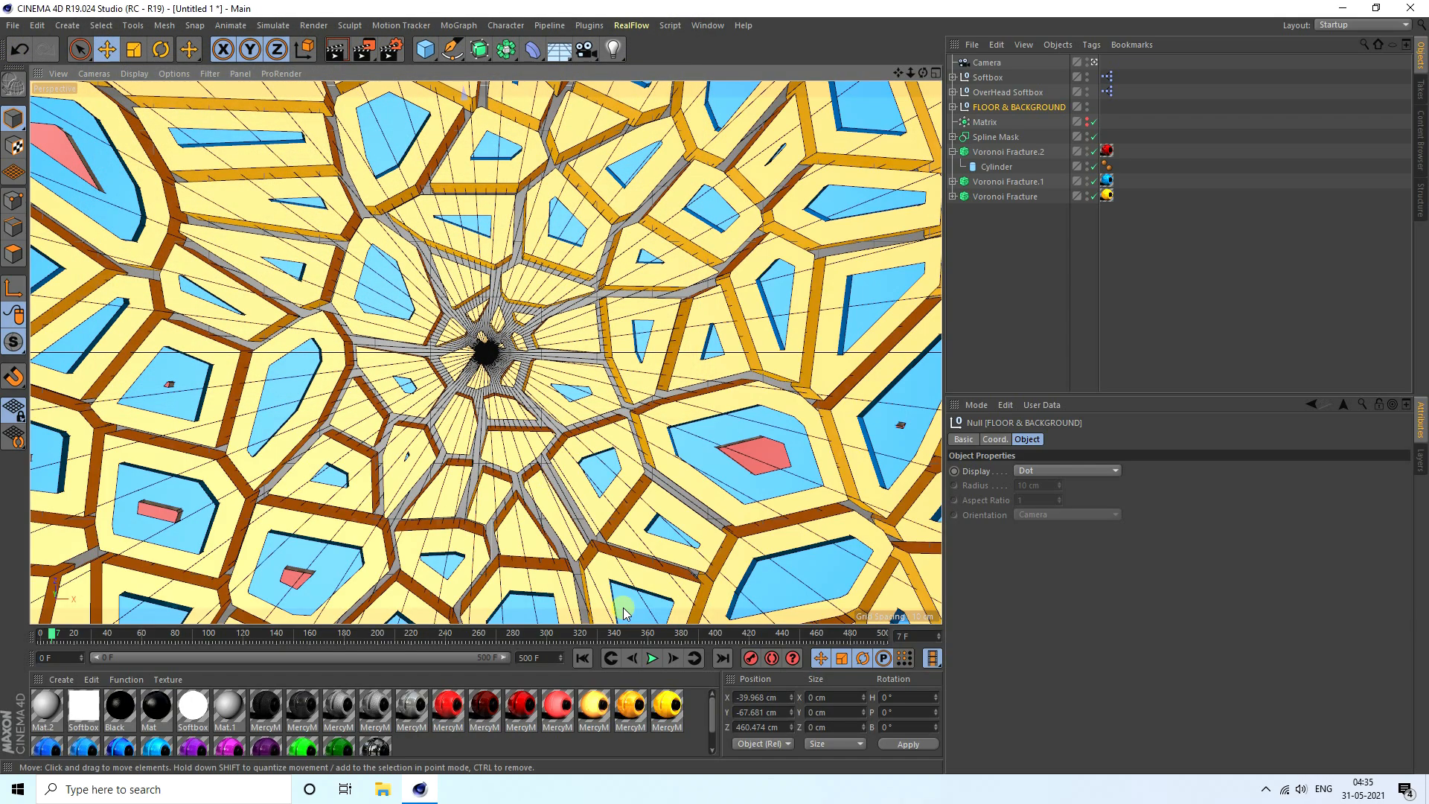
Render the animation to the Picture Viewer, continuing past the missing softbox texture, and maximize the viewer
click(364, 49)
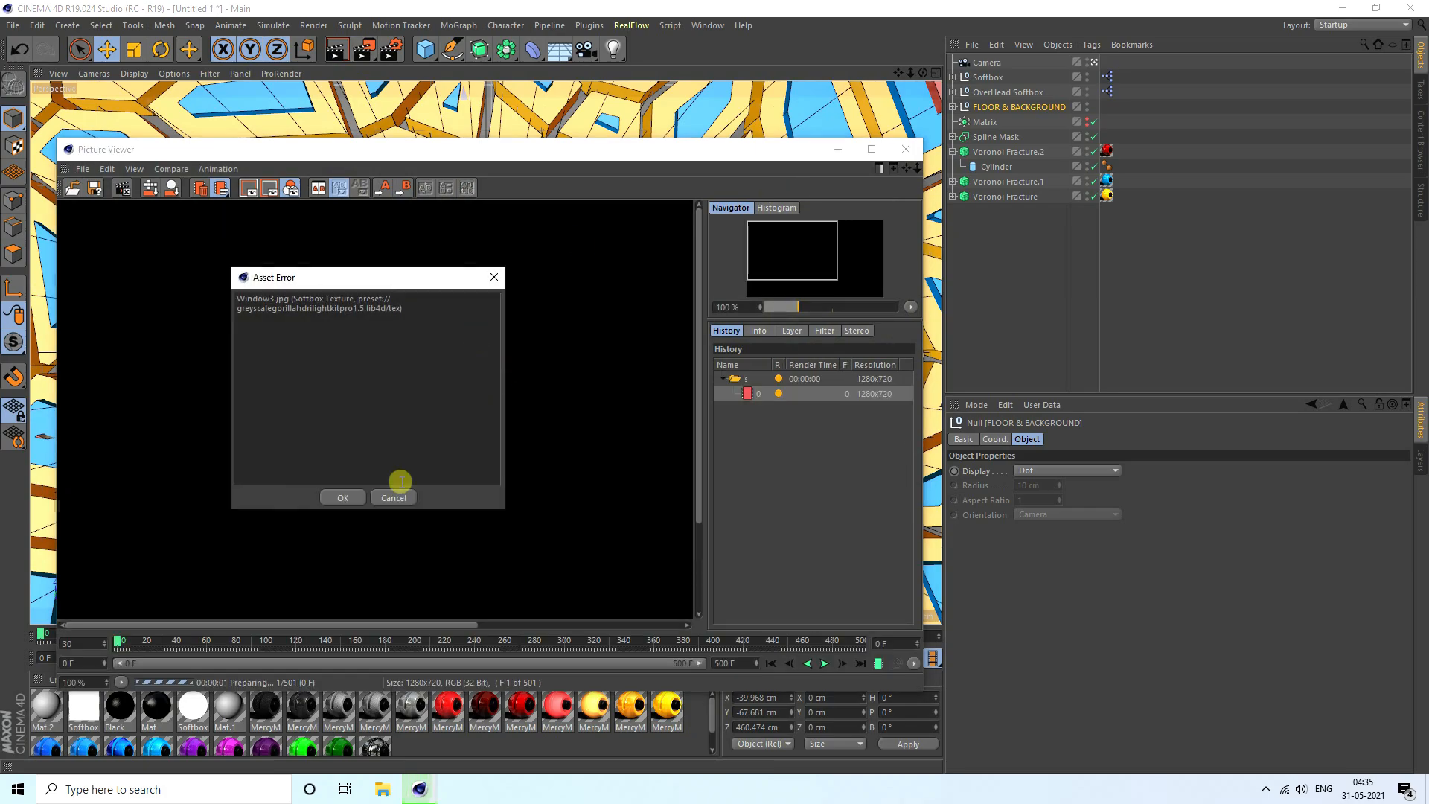
click(342, 497)
click(872, 149)
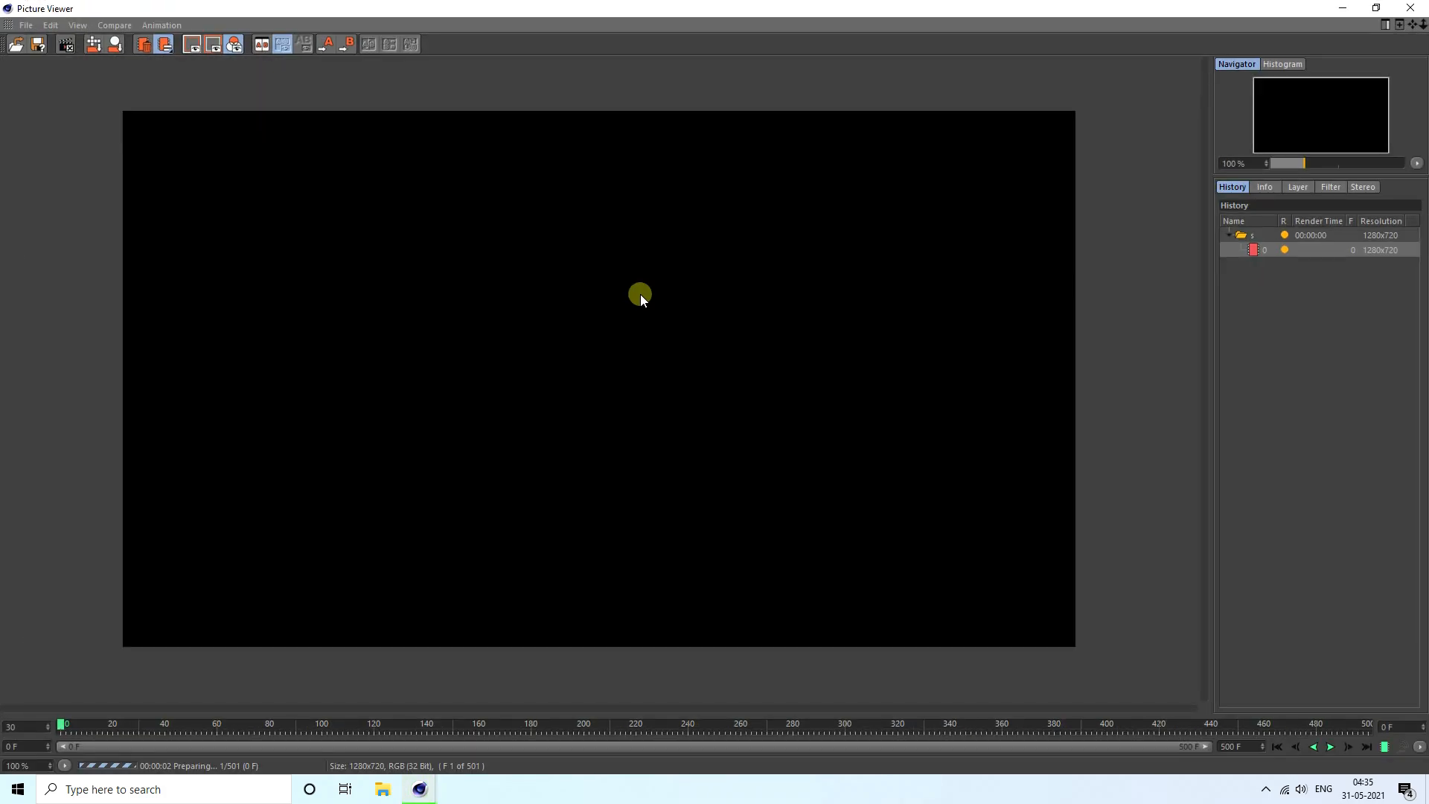